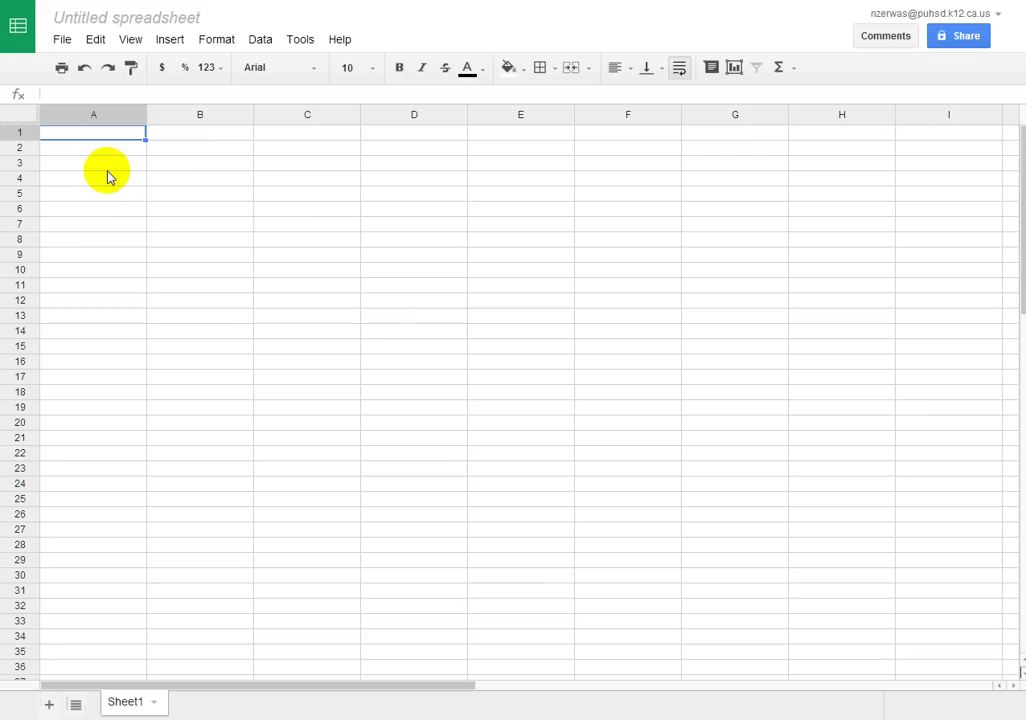
Enter the column heading "Movie Title" in cell A1
text(Movie)
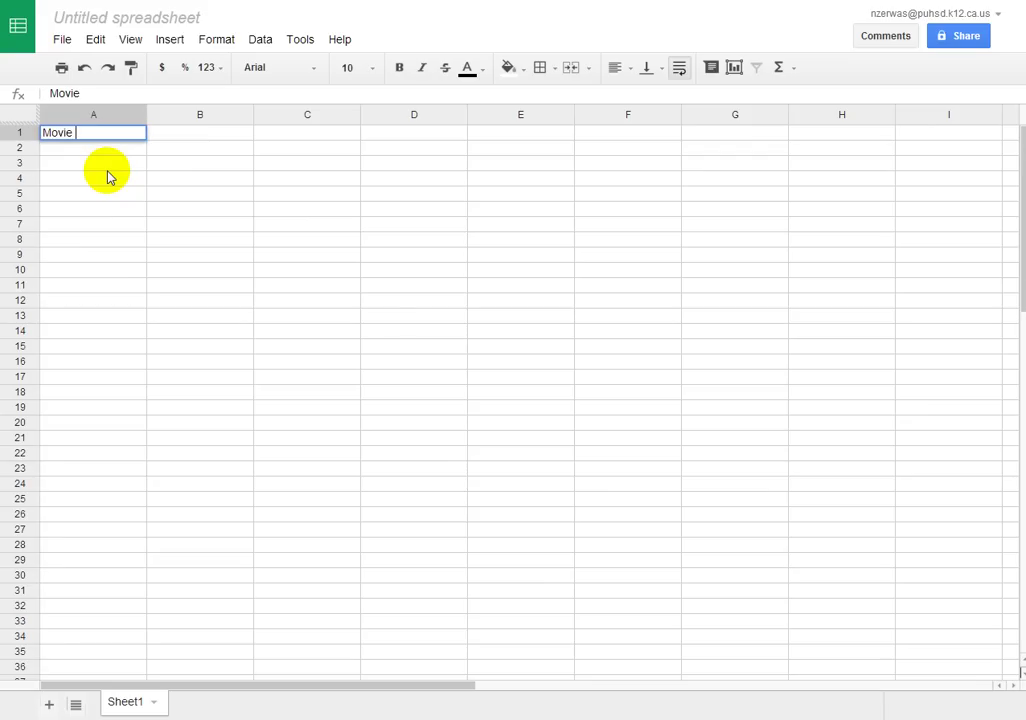
text( Title)
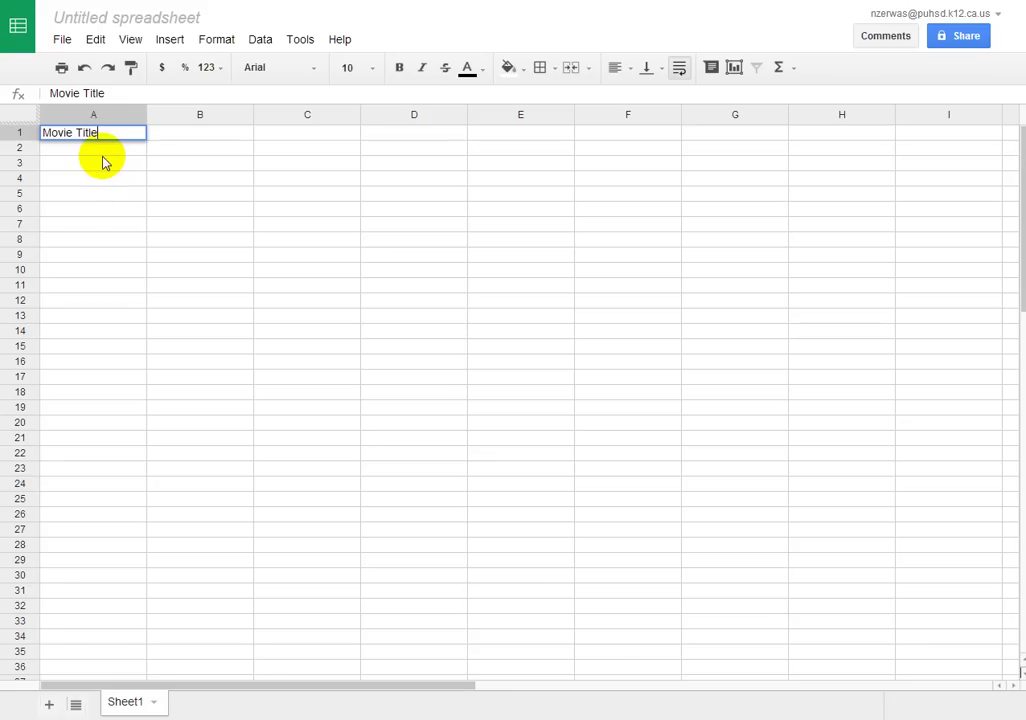
click(101, 150)
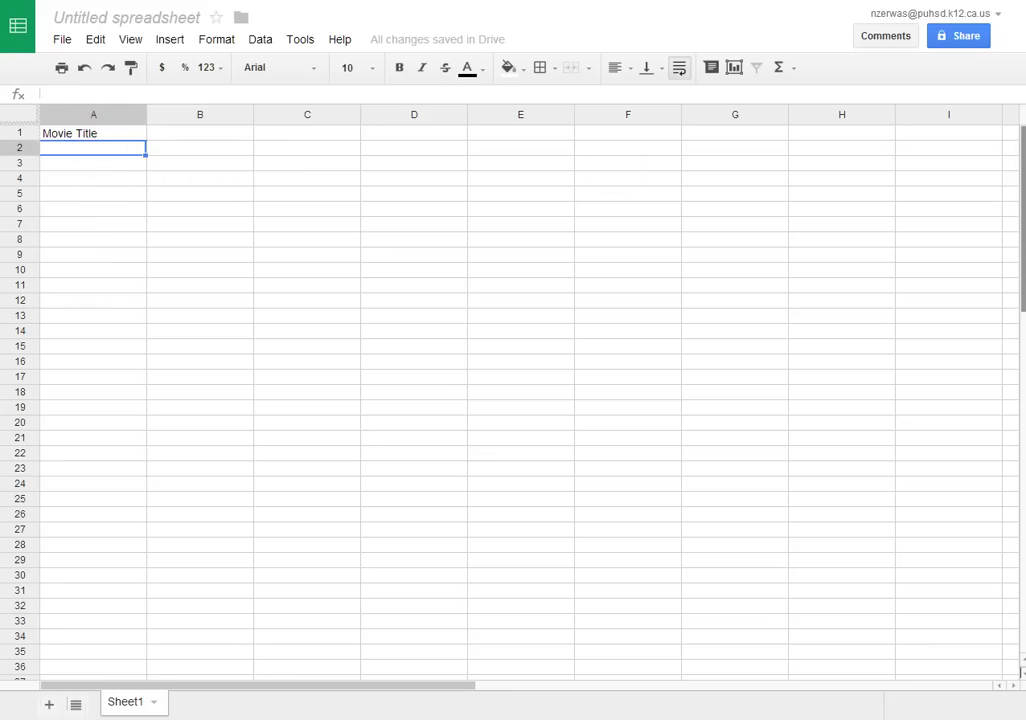
Enter the movie titles "Catching Fire" in A2 and "Top Gun" in A3
text(Cat)
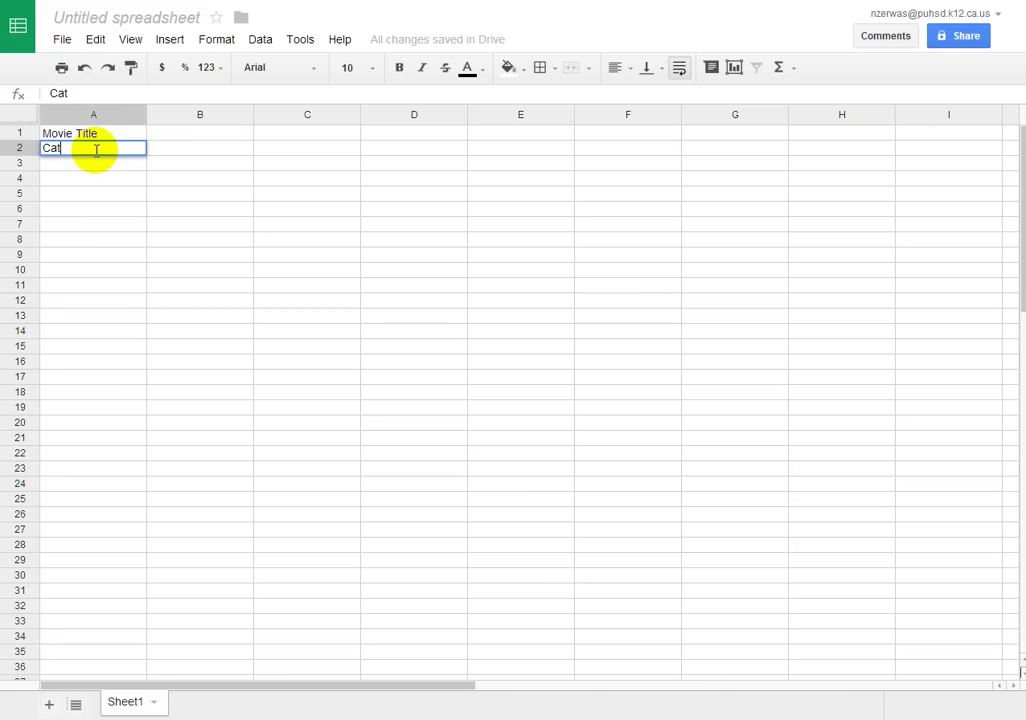
text(ching Fire)
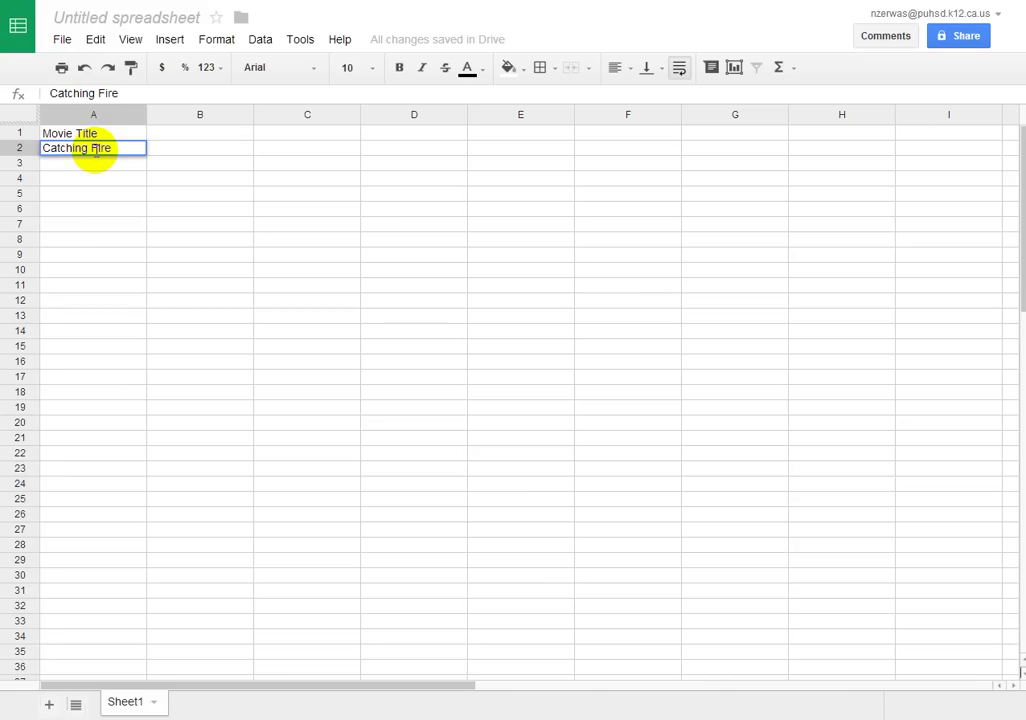
key(Return)
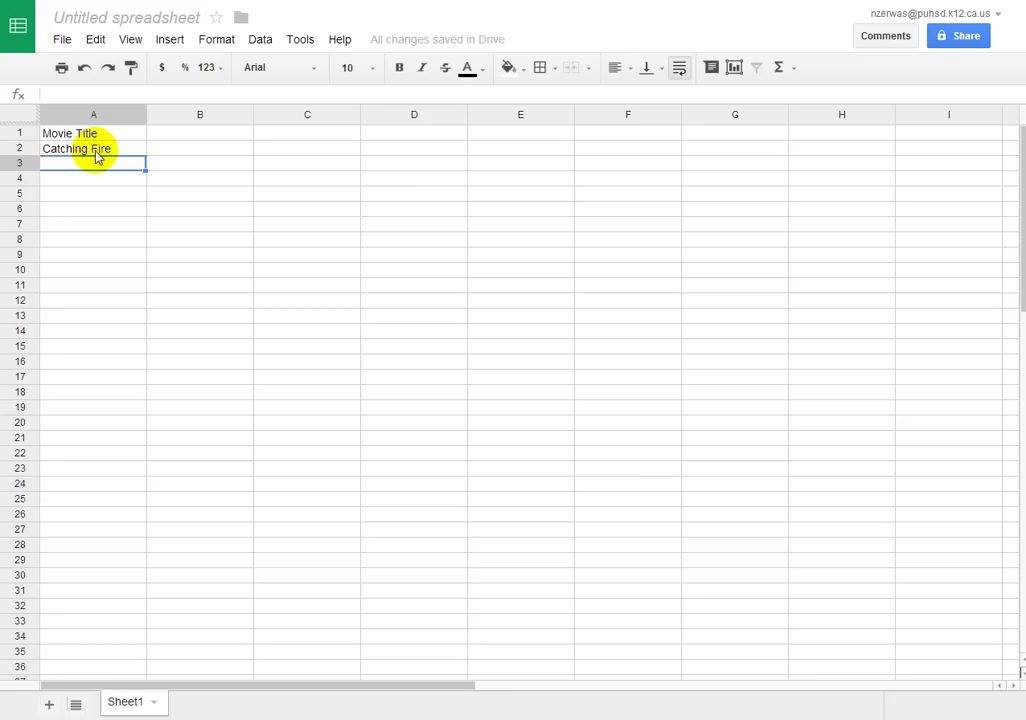
text(T)
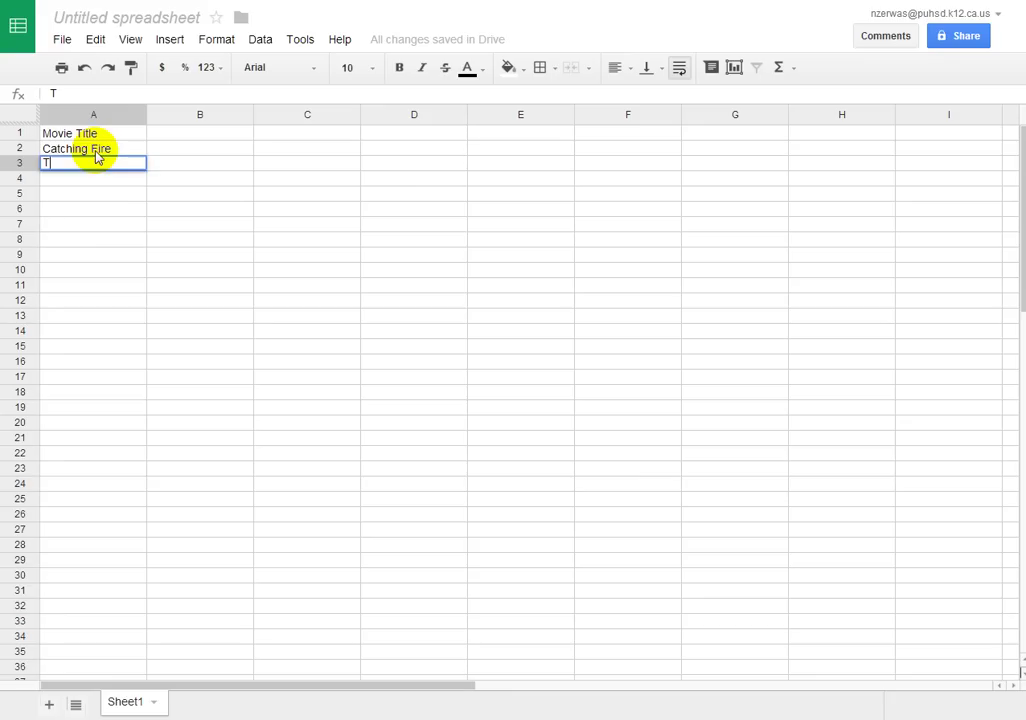
text(op Gu)
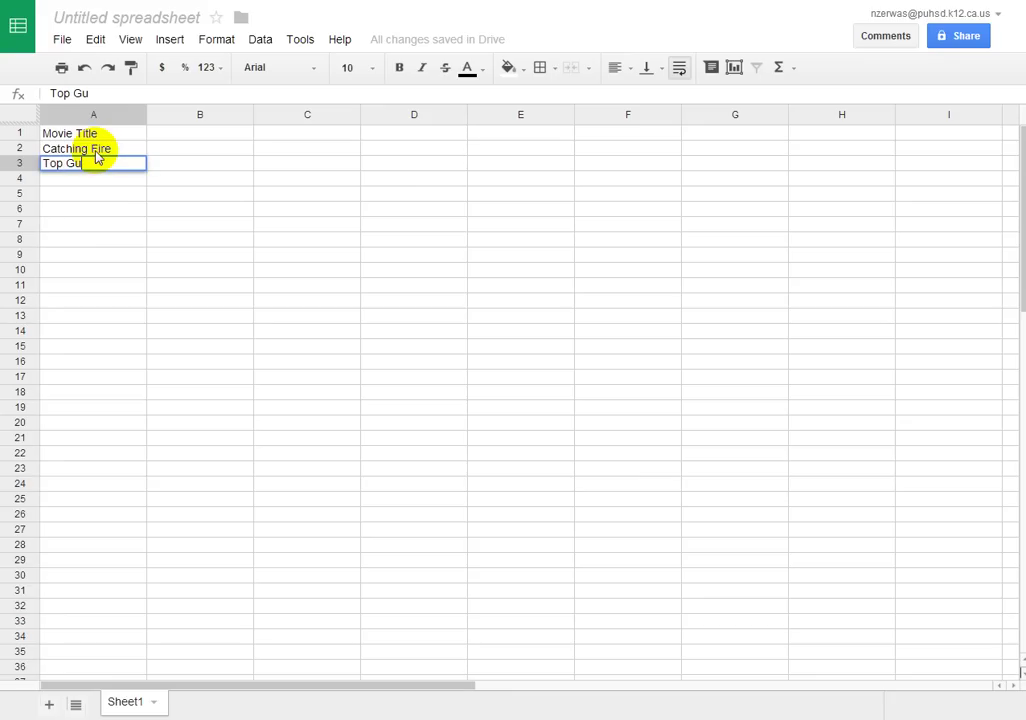
text(n)
key(Return)
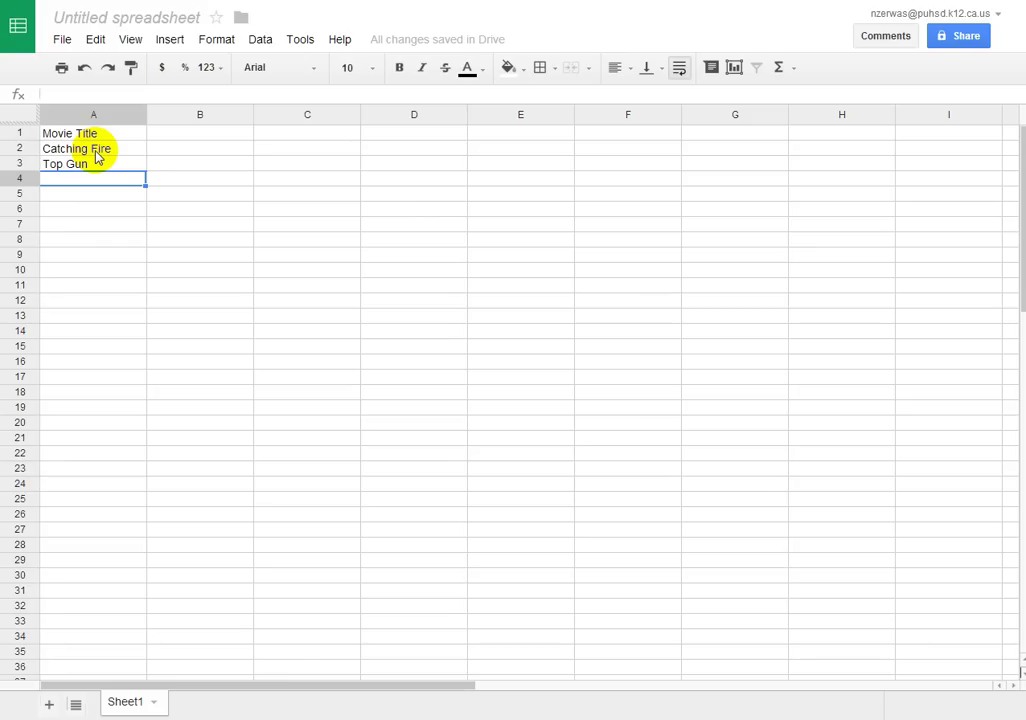
Enter the movie titles "Back to the Future" in A4 and "Dumb and Dumber" in A5
text(Back )
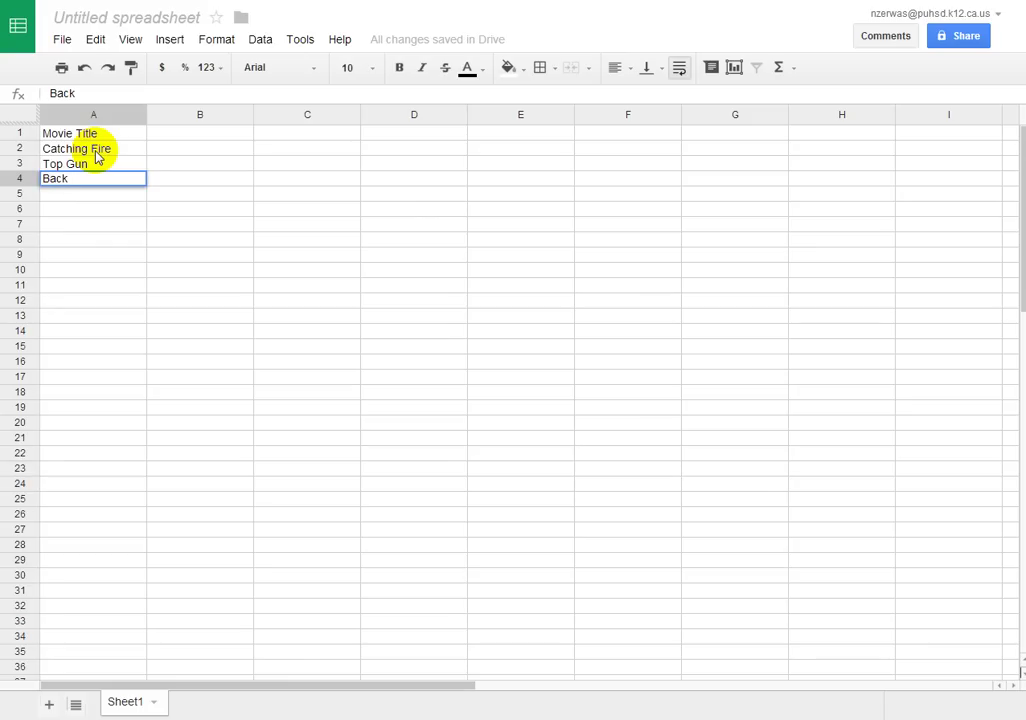
text(to the Future)
key(Return)
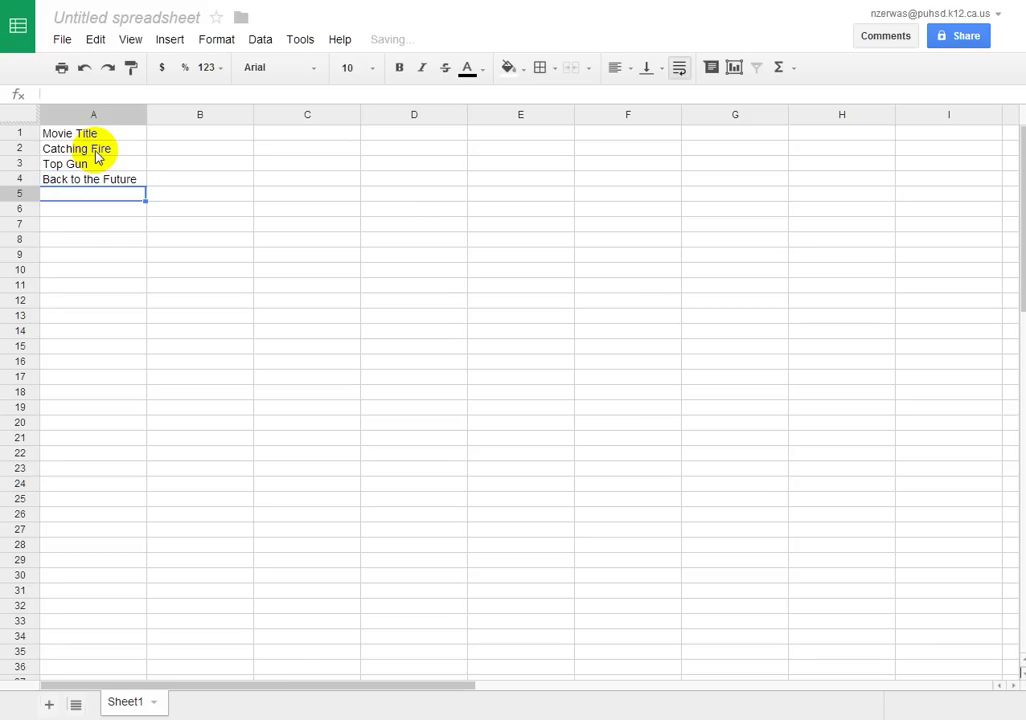
text(Dubm)
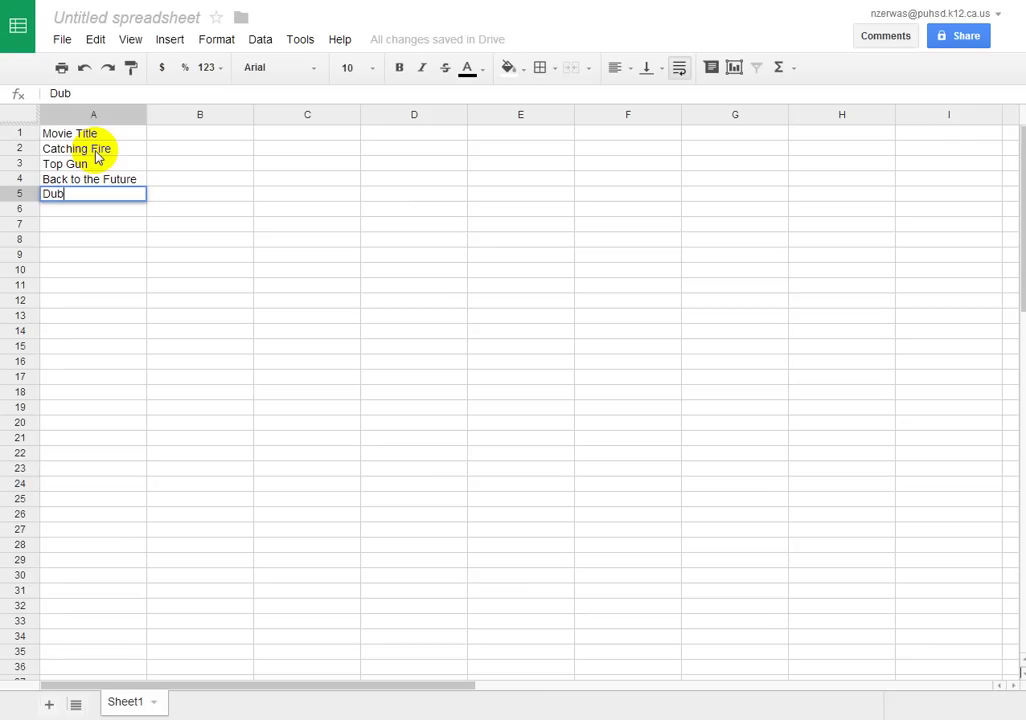
key(BackSpace)
key(BackSpace)
text(mb and Dumber)
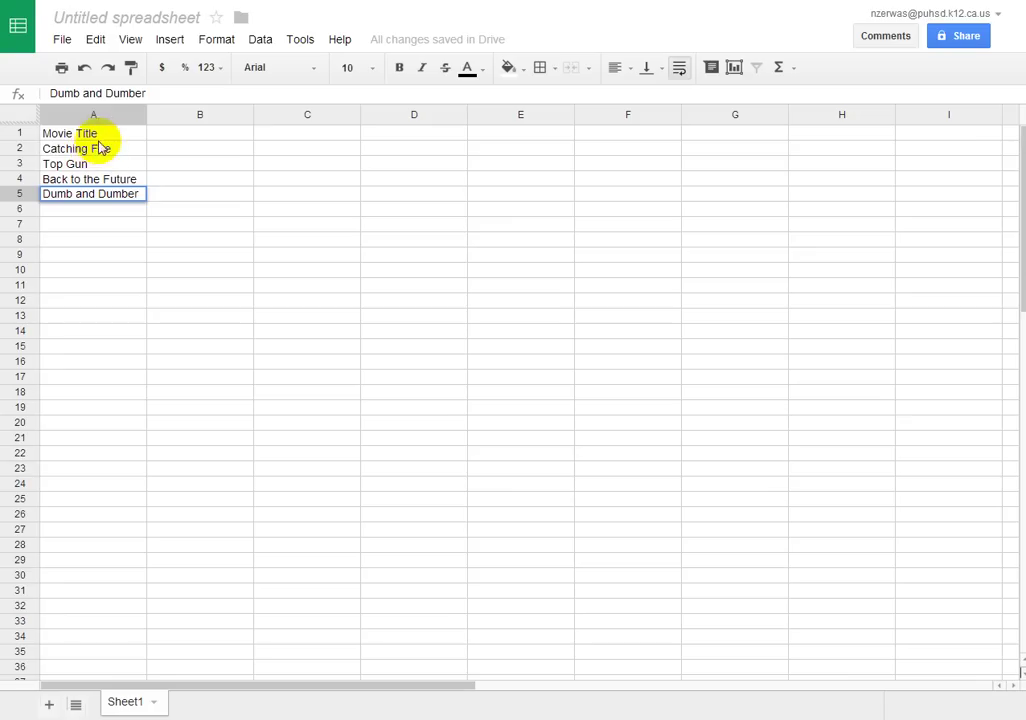
Format the whole heading row 1 as bold text on a gray fill
click(20, 132)
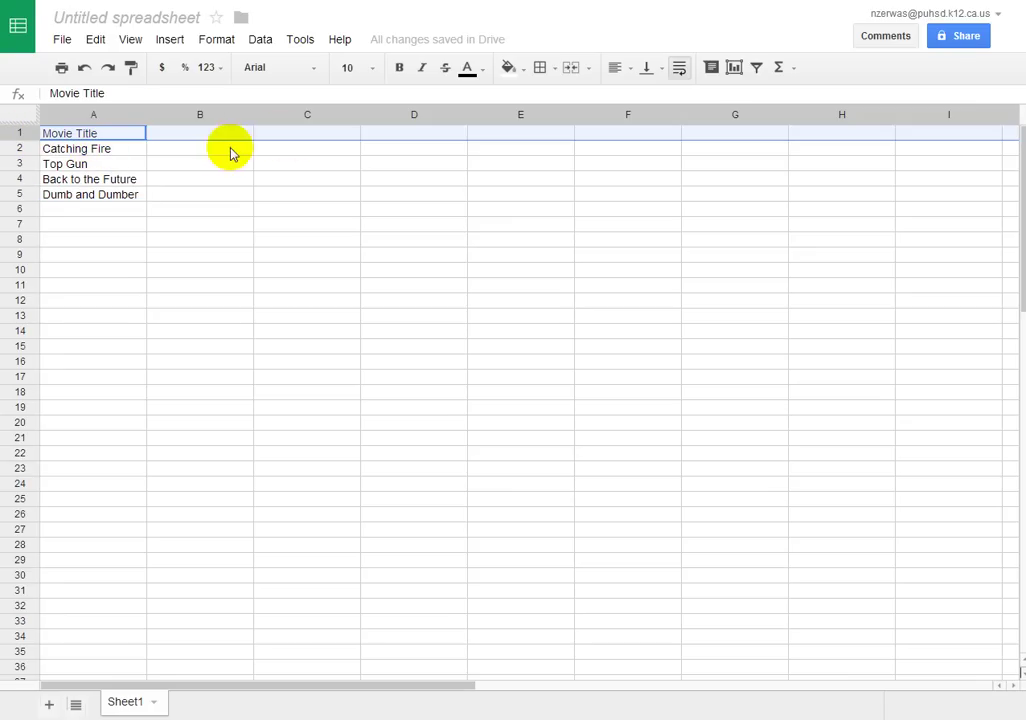
click(401, 69)
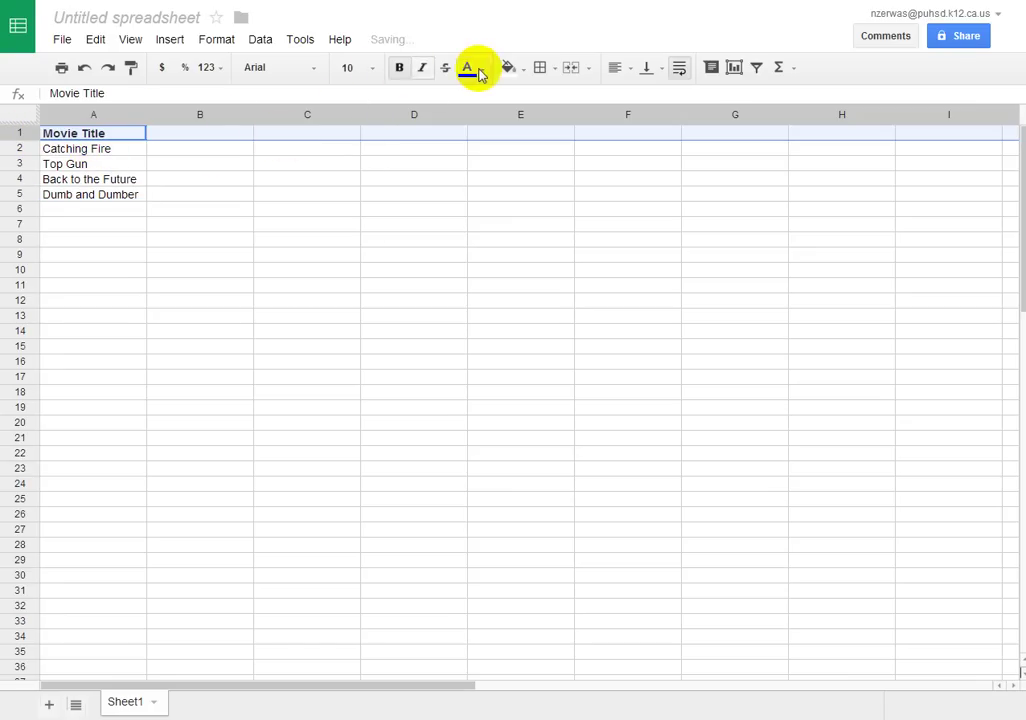
click(484, 68)
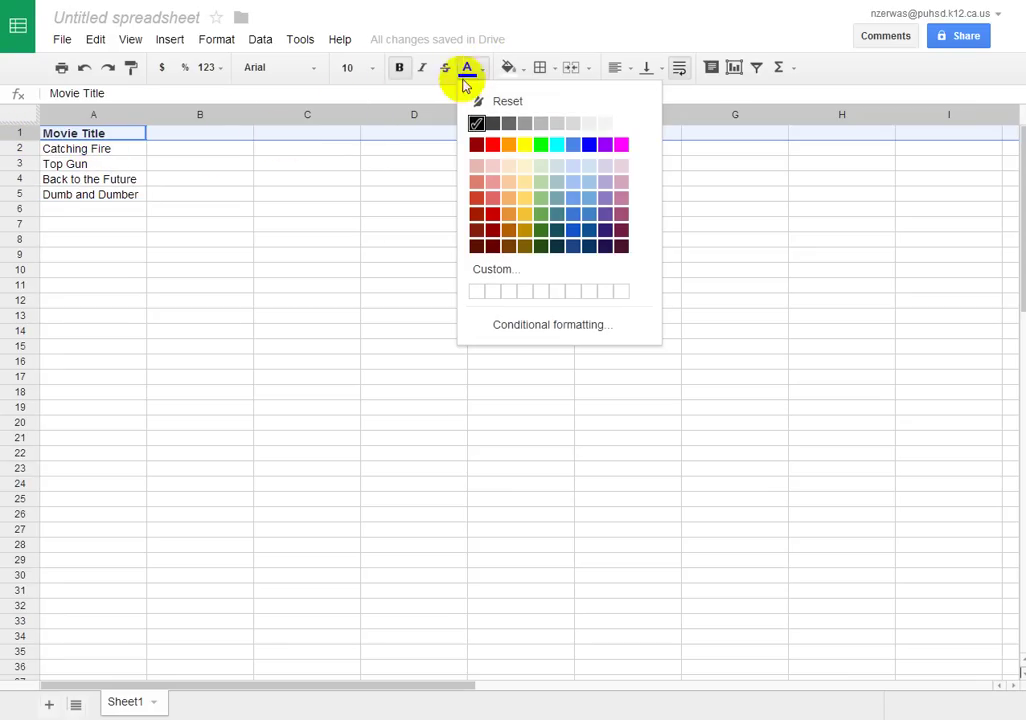
click(530, 67)
click(522, 68)
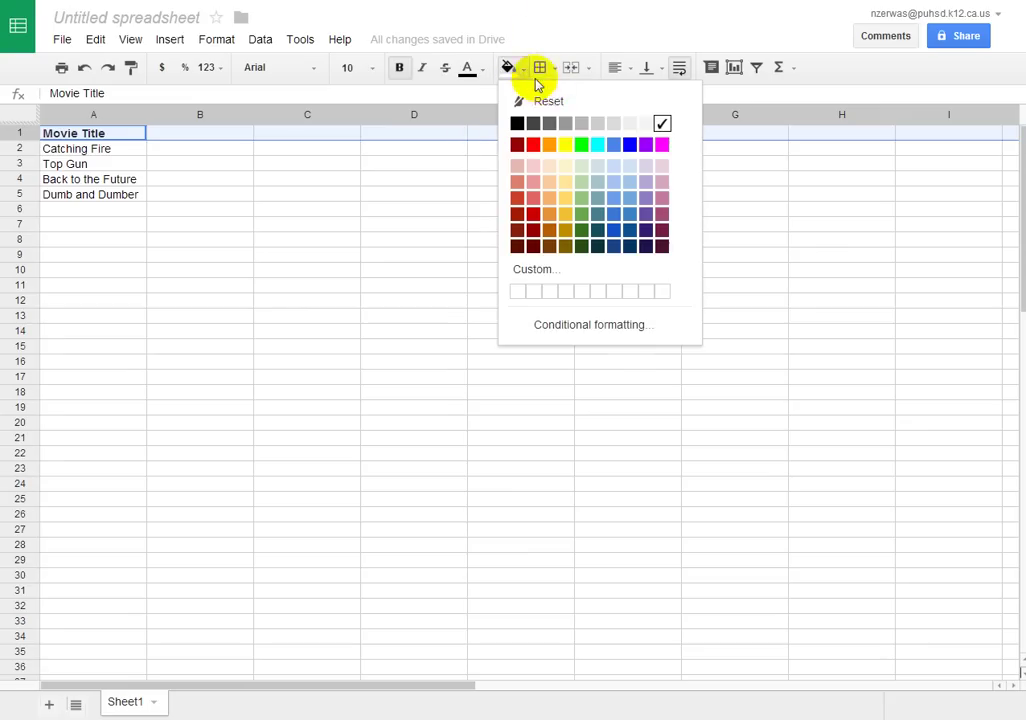
click(584, 126)
click(318, 195)
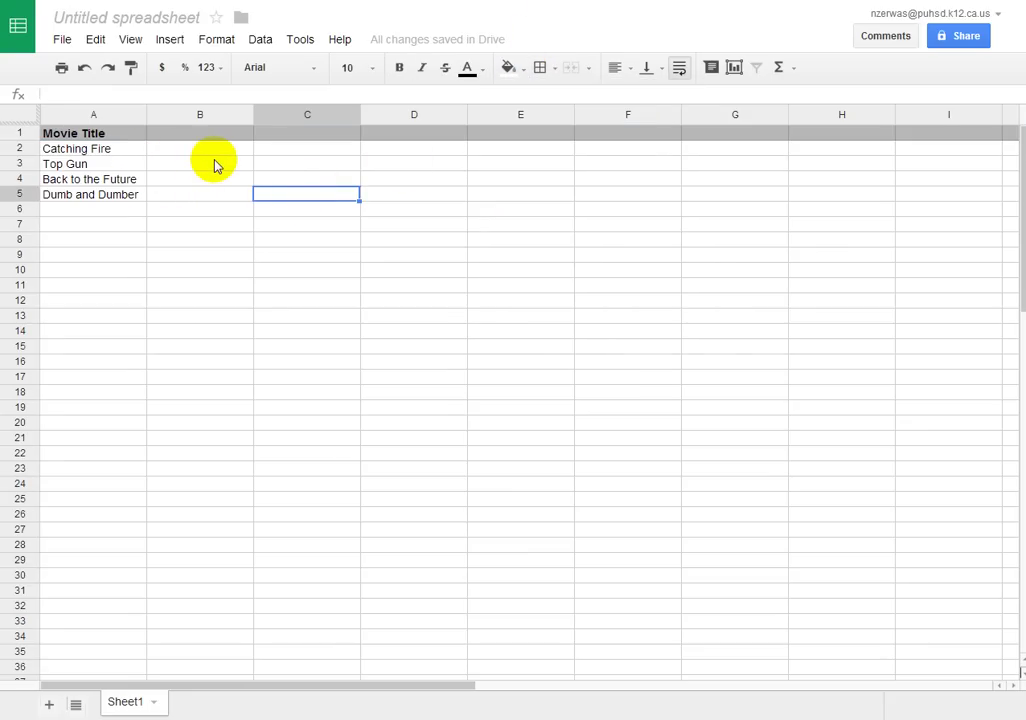
Enter the headings "Date" in B1, "Budget" in C1 and "Opening Weekend $" in D1
click(189, 135)
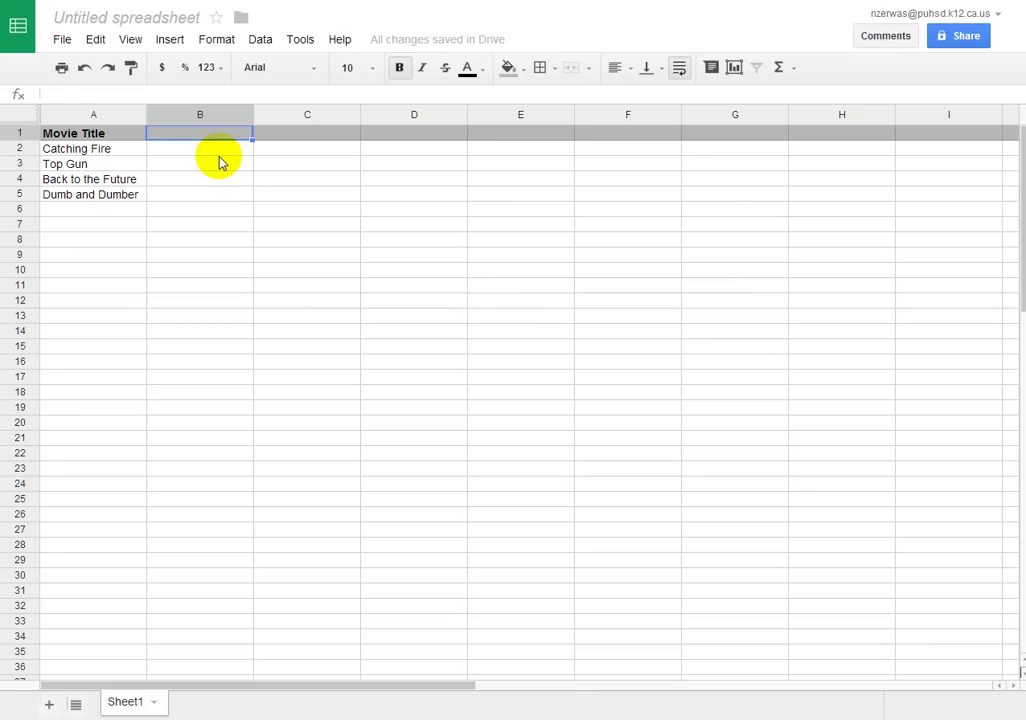
text(Date)
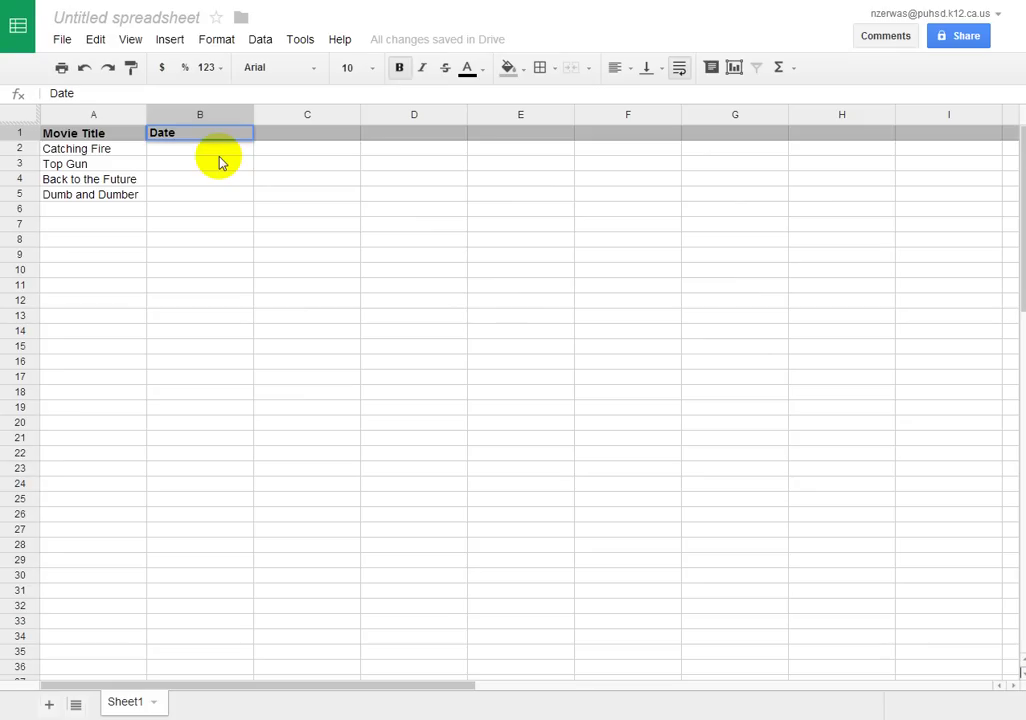
key(Tab)
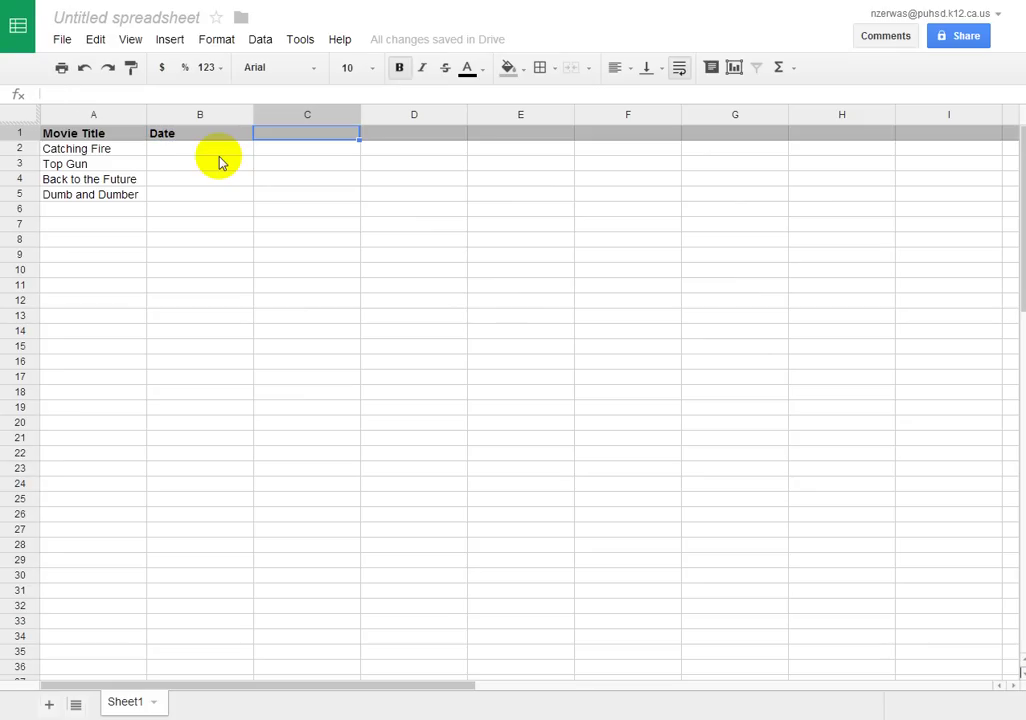
text(Budget)
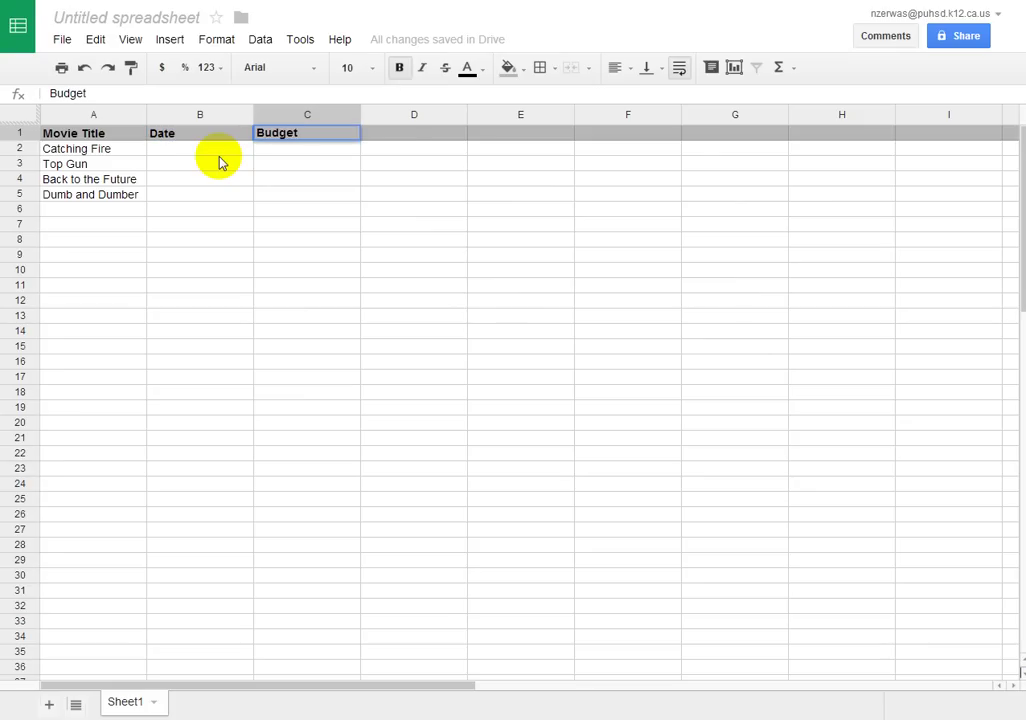
click(407, 138)
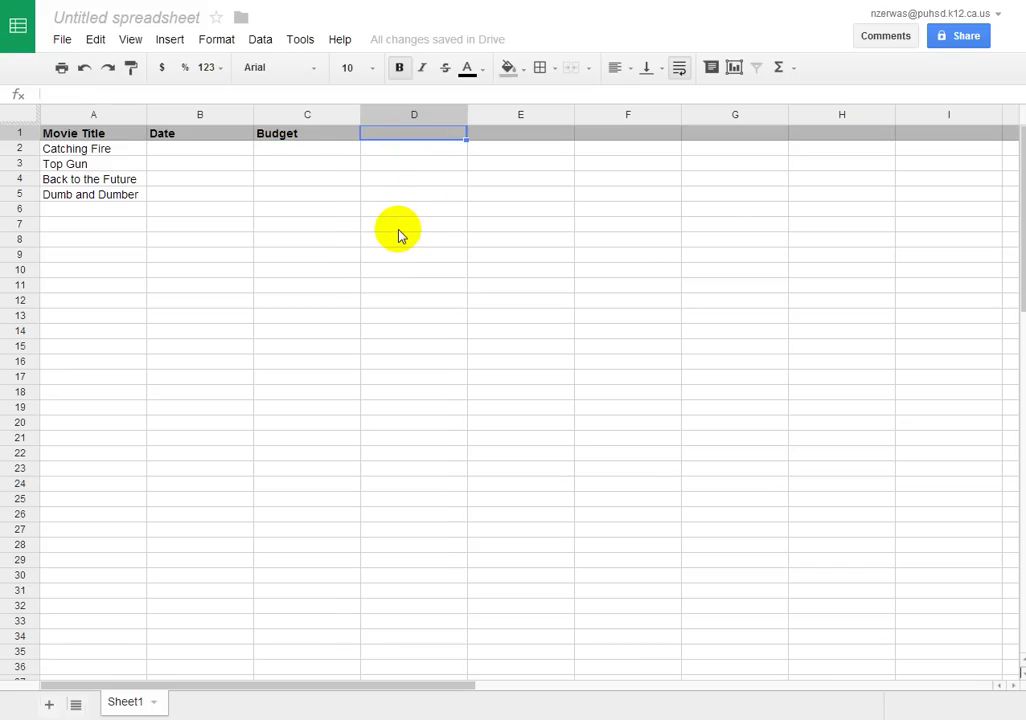
text(Opening Weekend)
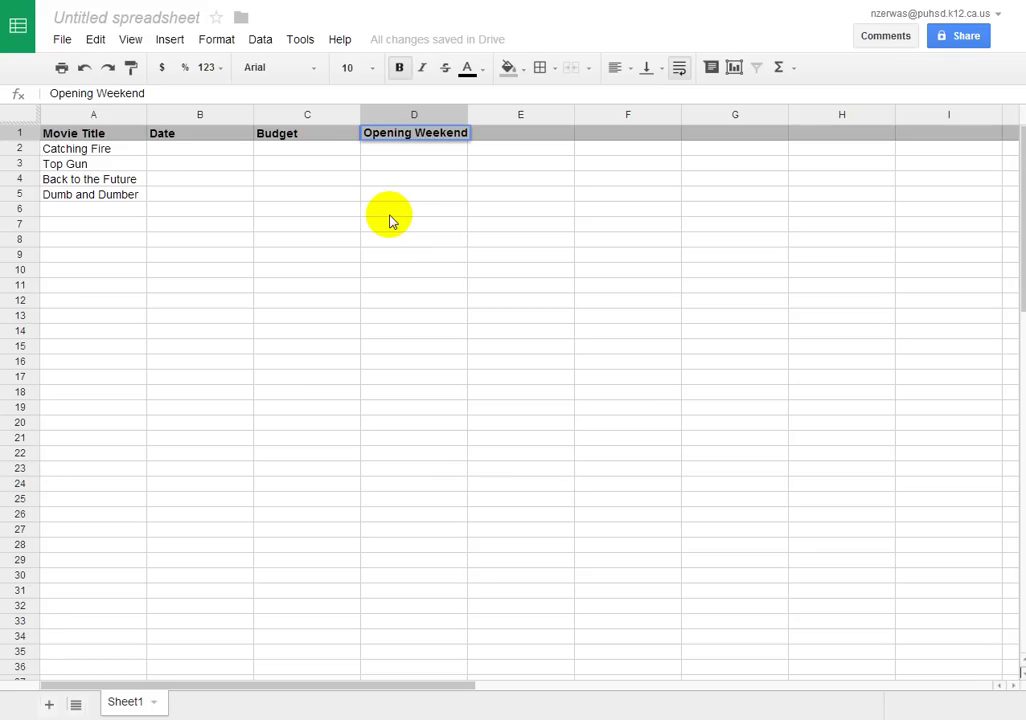
text( $)
Widen column D to fit its heading and narrow column B to about half its width
drag(467, 115, 486, 112)
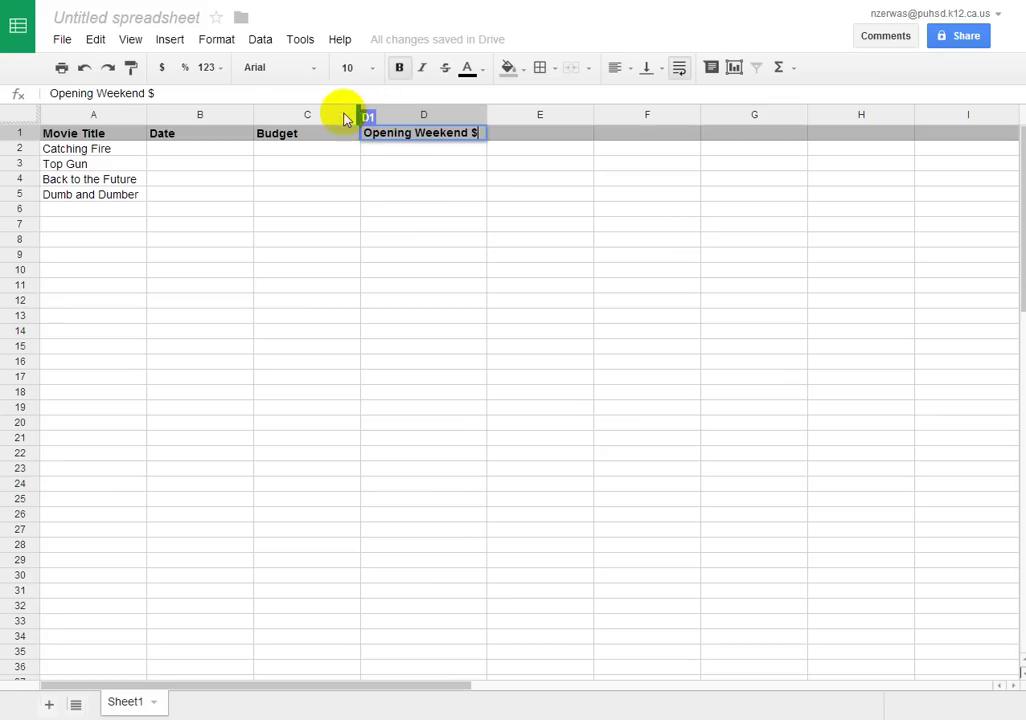
drag(253, 114, 206, 120)
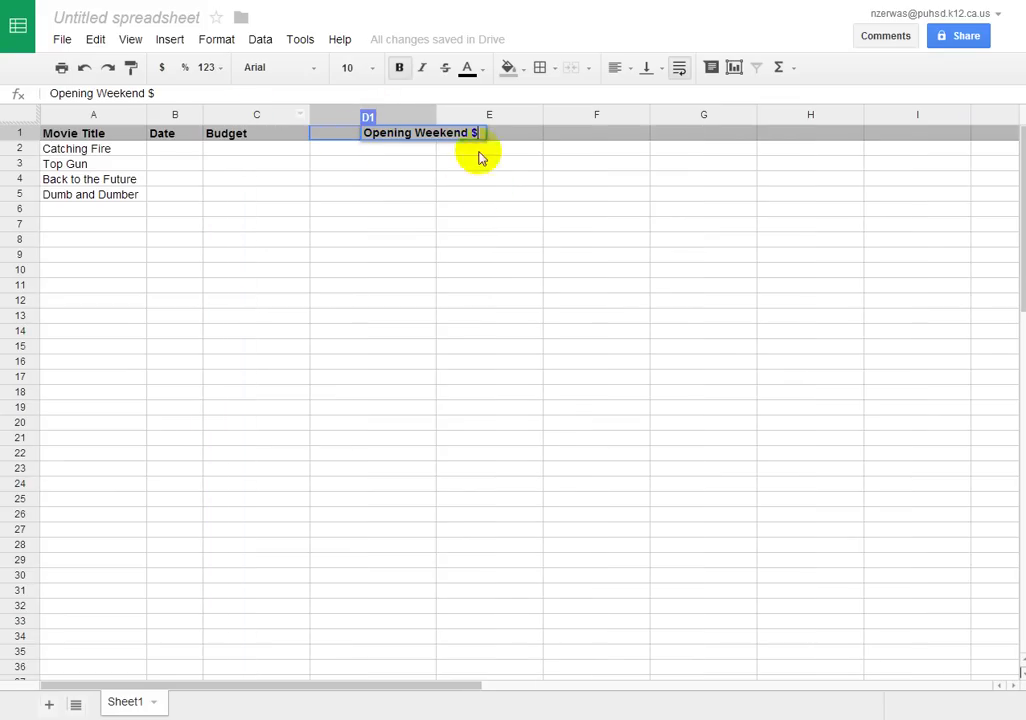
click(481, 195)
Widen column E slightly and enter the heading "Screen OW" in E1
click(465, 135)
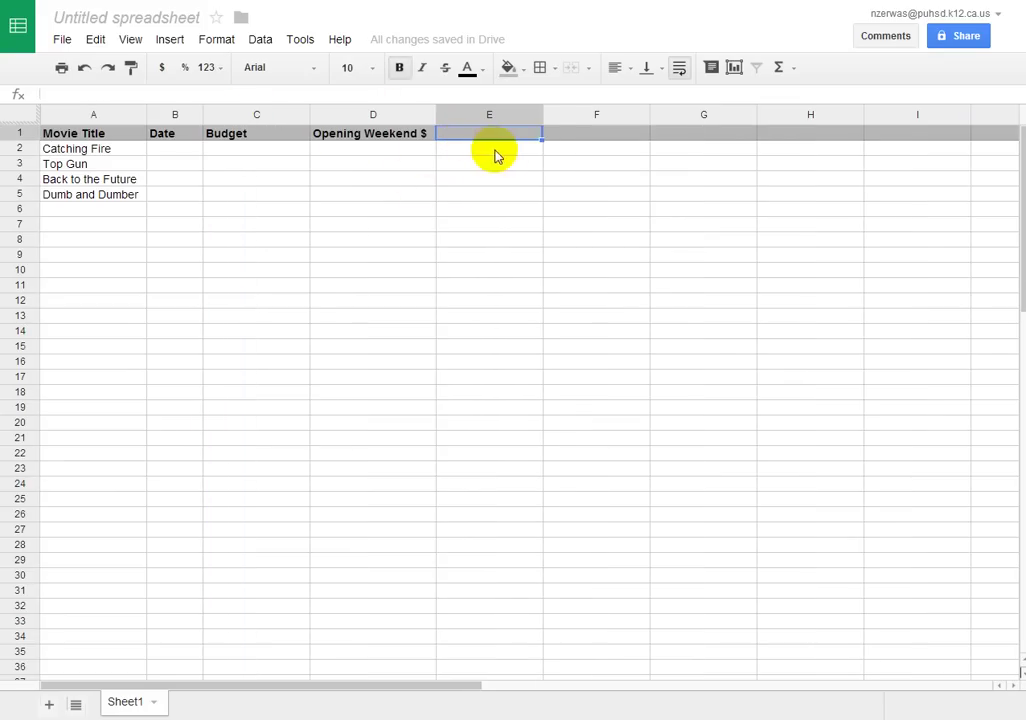
drag(541, 115, 565, 115)
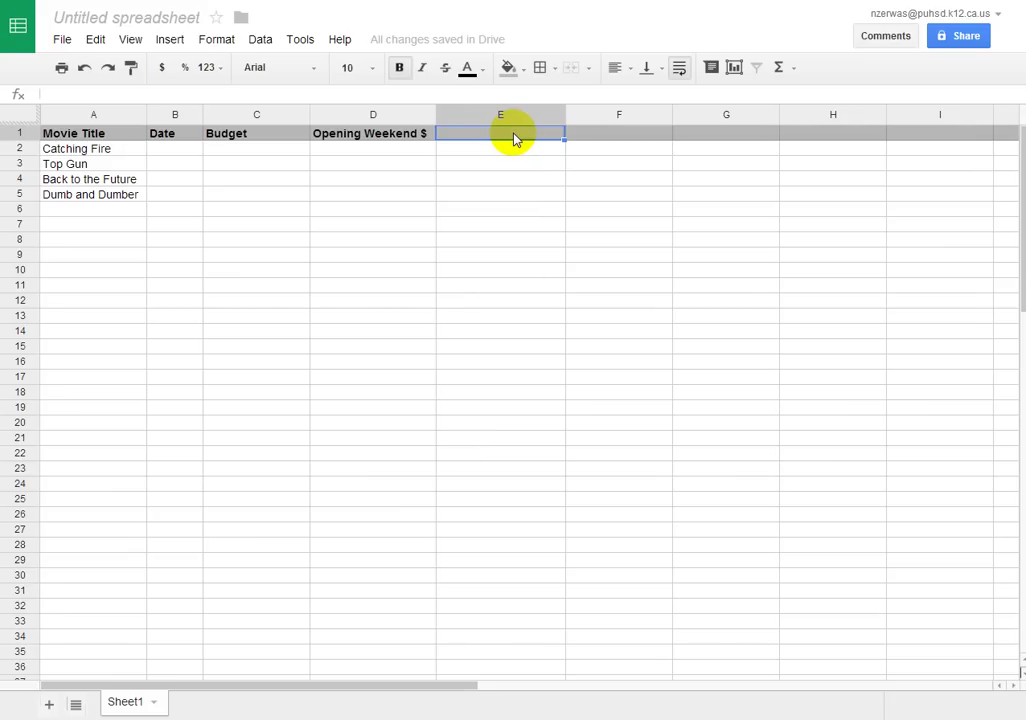
text(Scre)
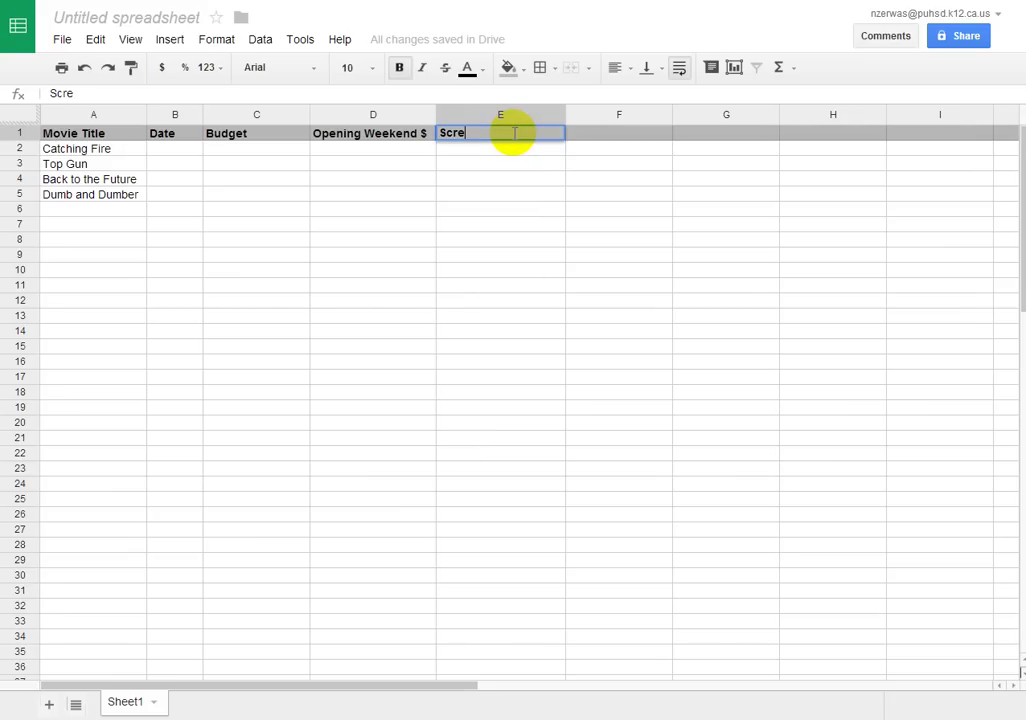
text(en OW)
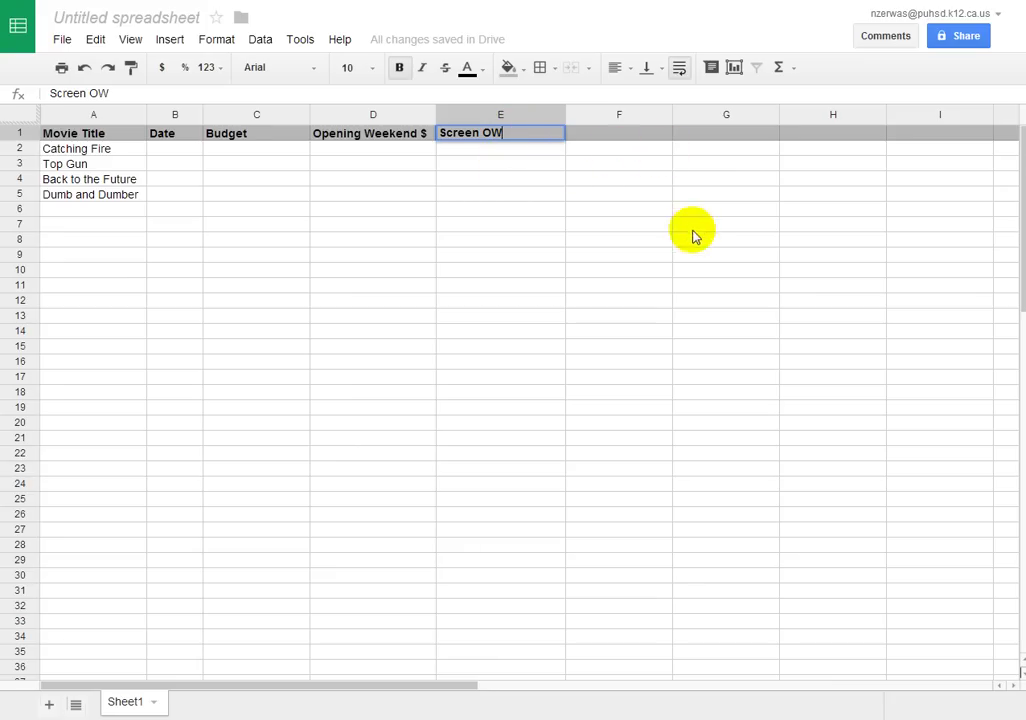
click(622, 194)
Enter the headings "U.S. Gross" in F1 and "WW Gross" in G1
click(604, 138)
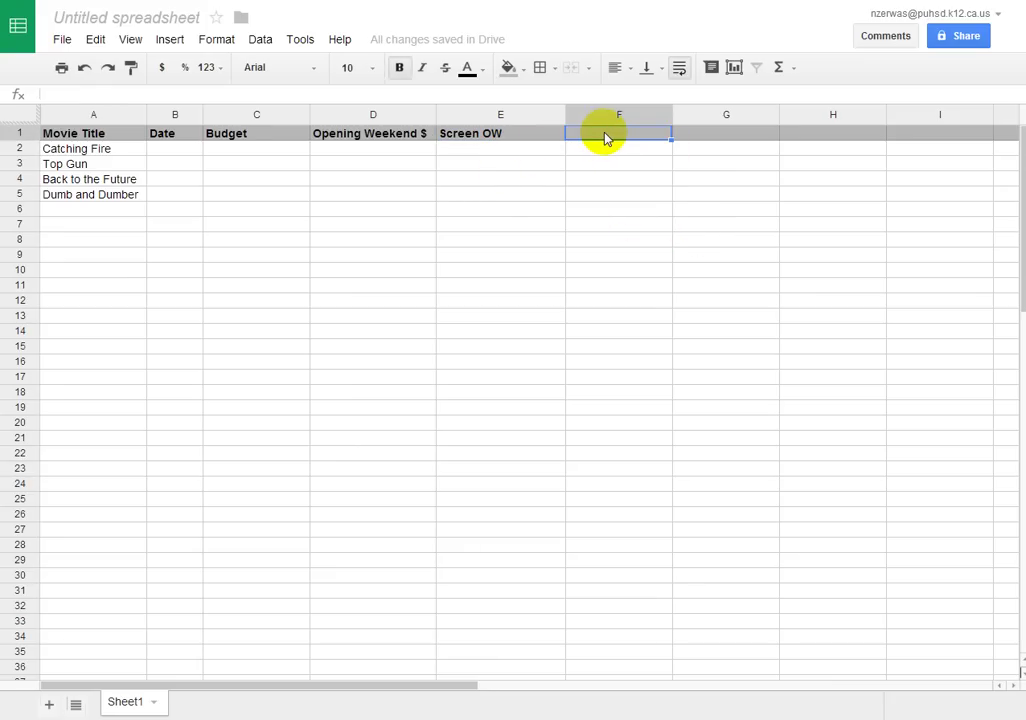
text(U.)
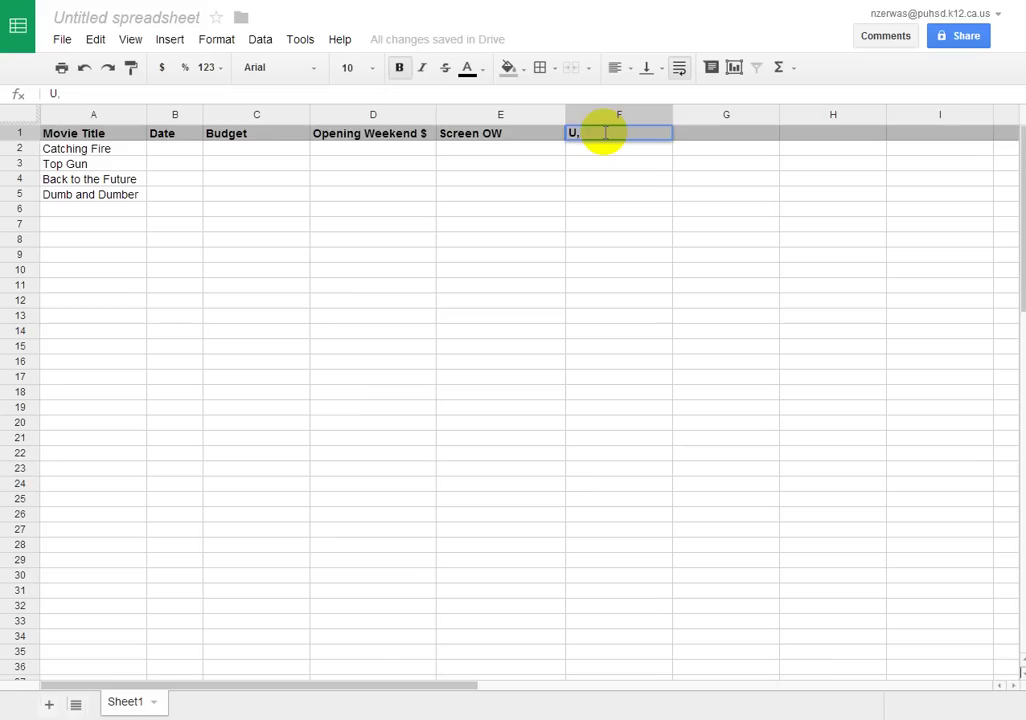
text(S. Gross)
click(688, 136)
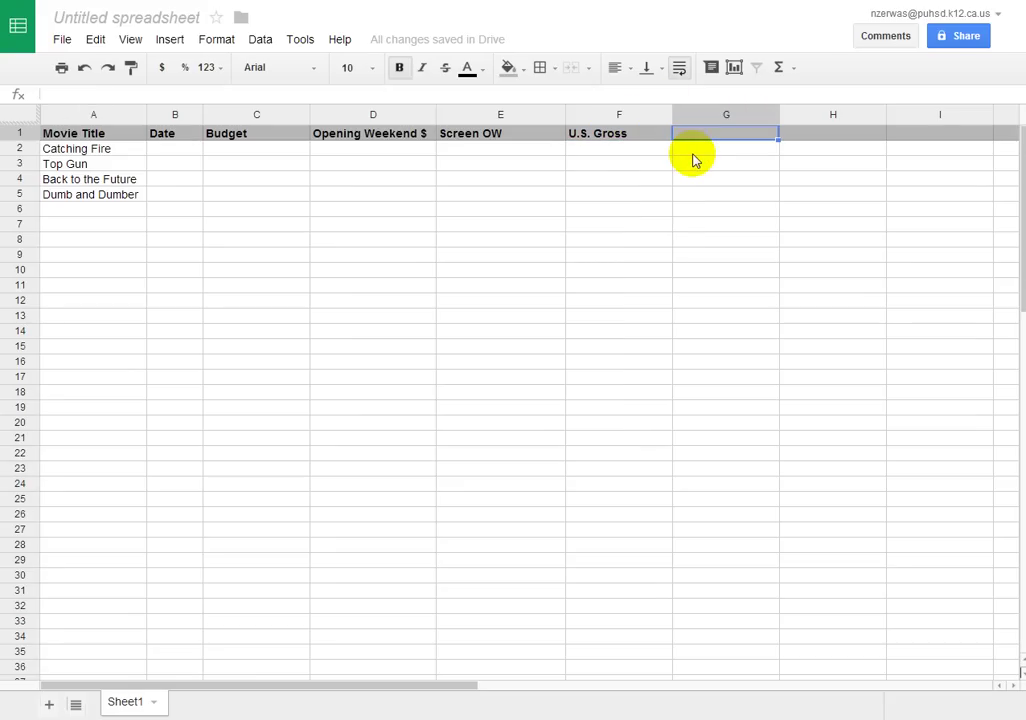
text(WW)
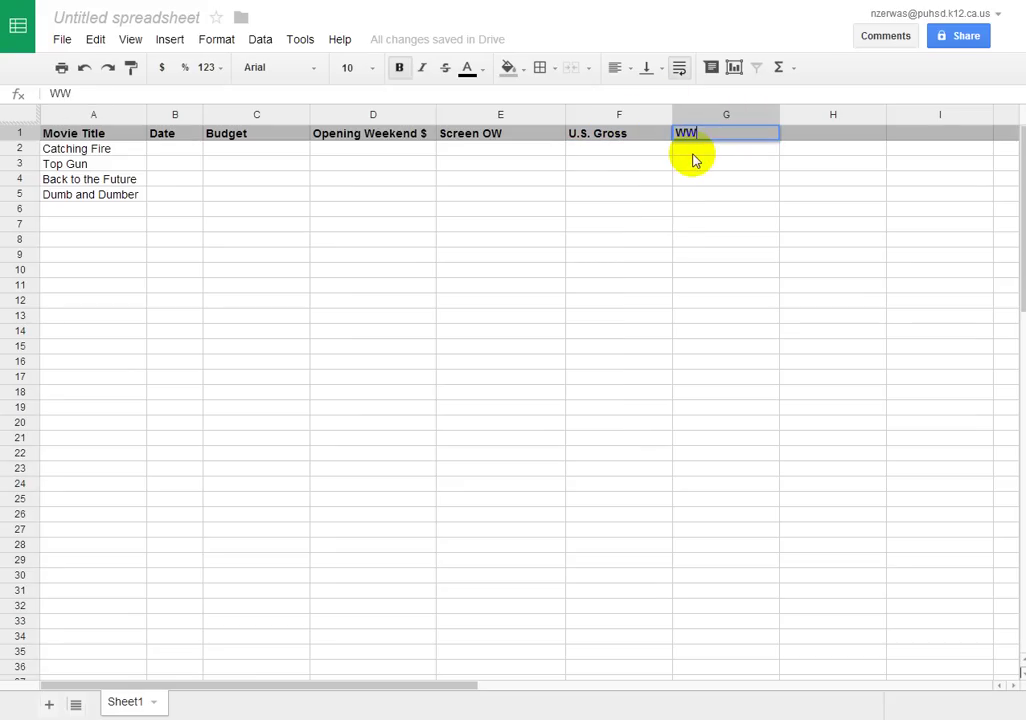
text( Gross)
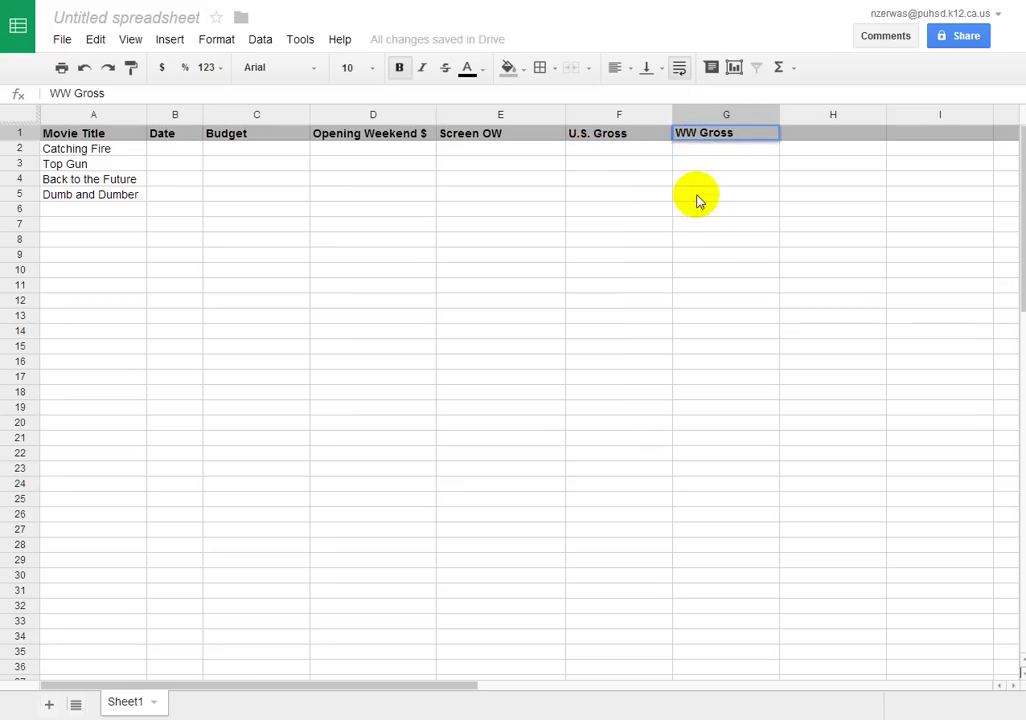
Rename the untitled spreadsheet as "Fav Movies"
click(713, 221)
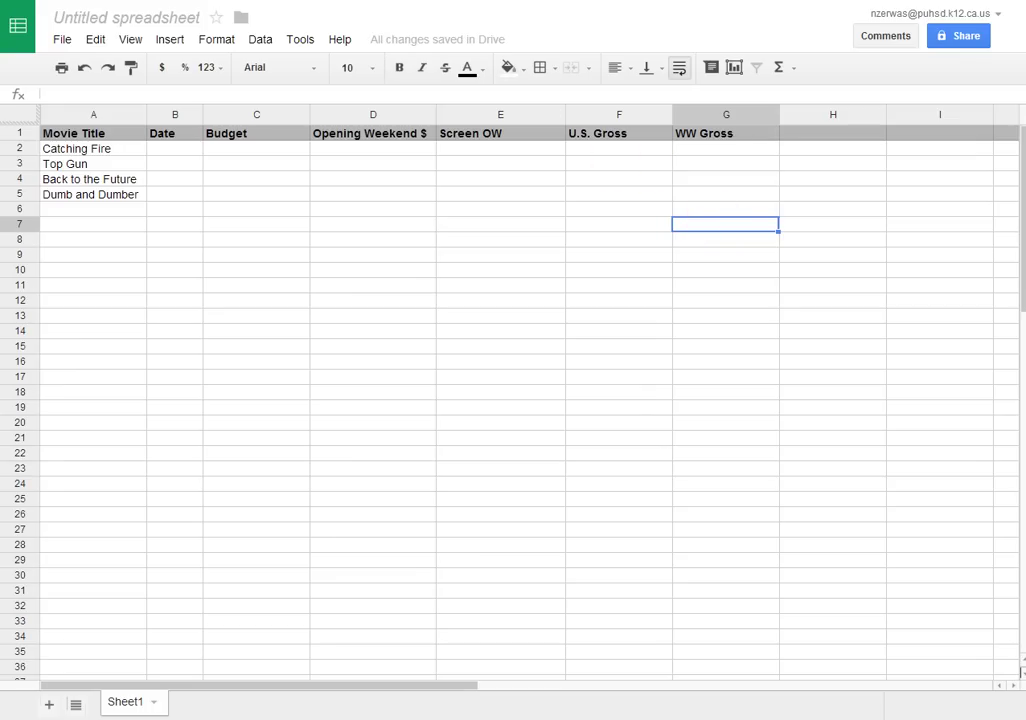
click(131, 17)
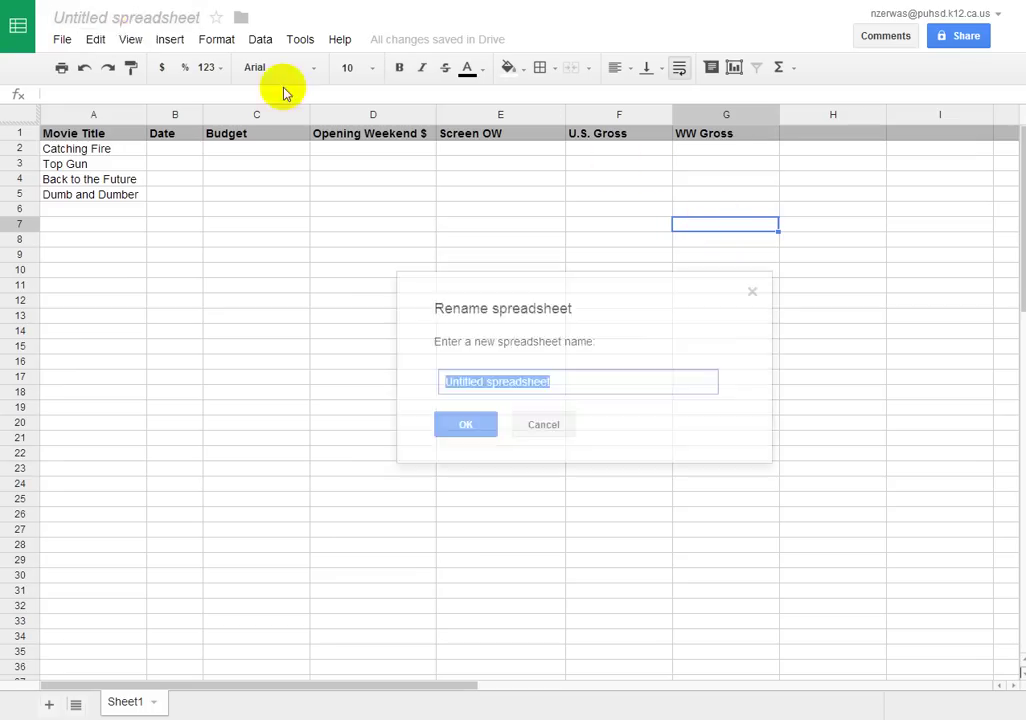
text(Fra)
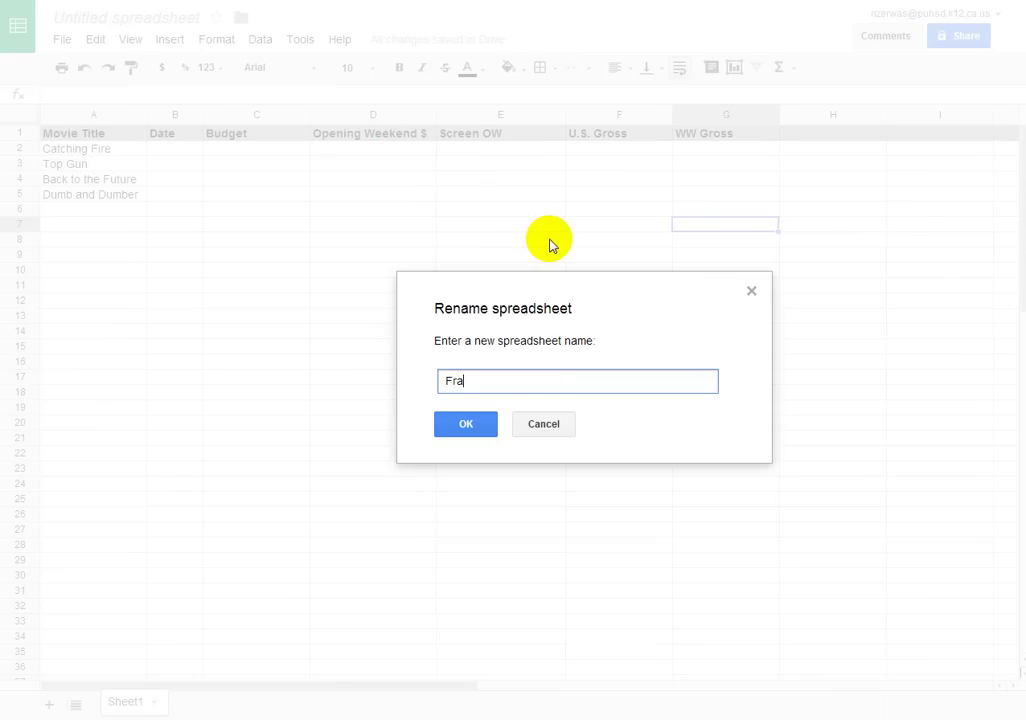
text(av Movies)
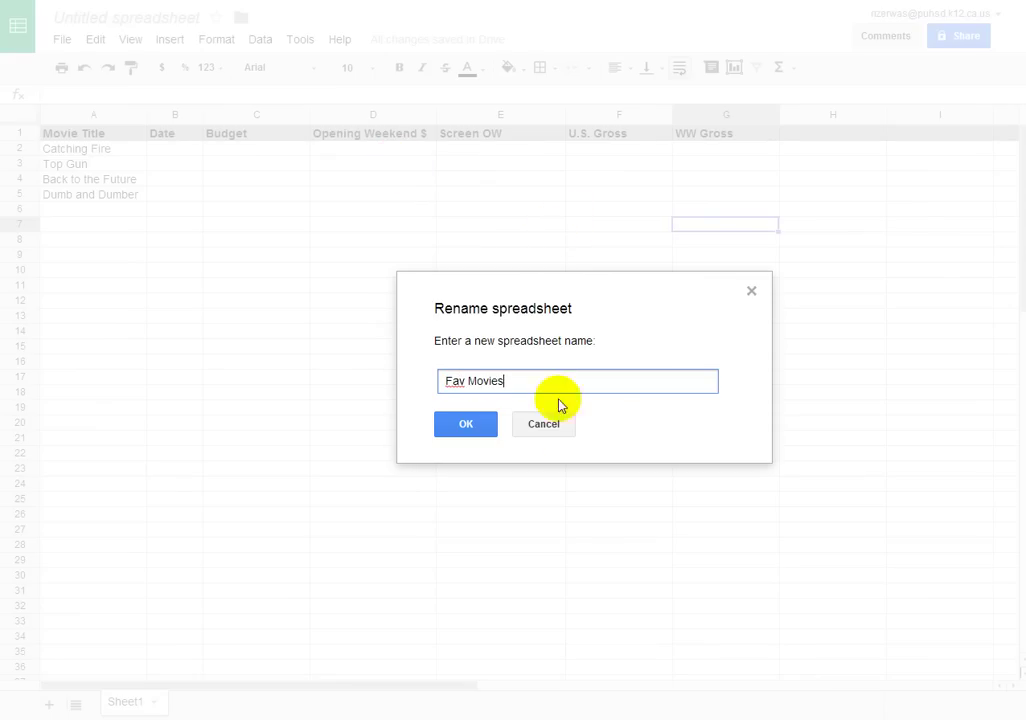
click(466, 424)
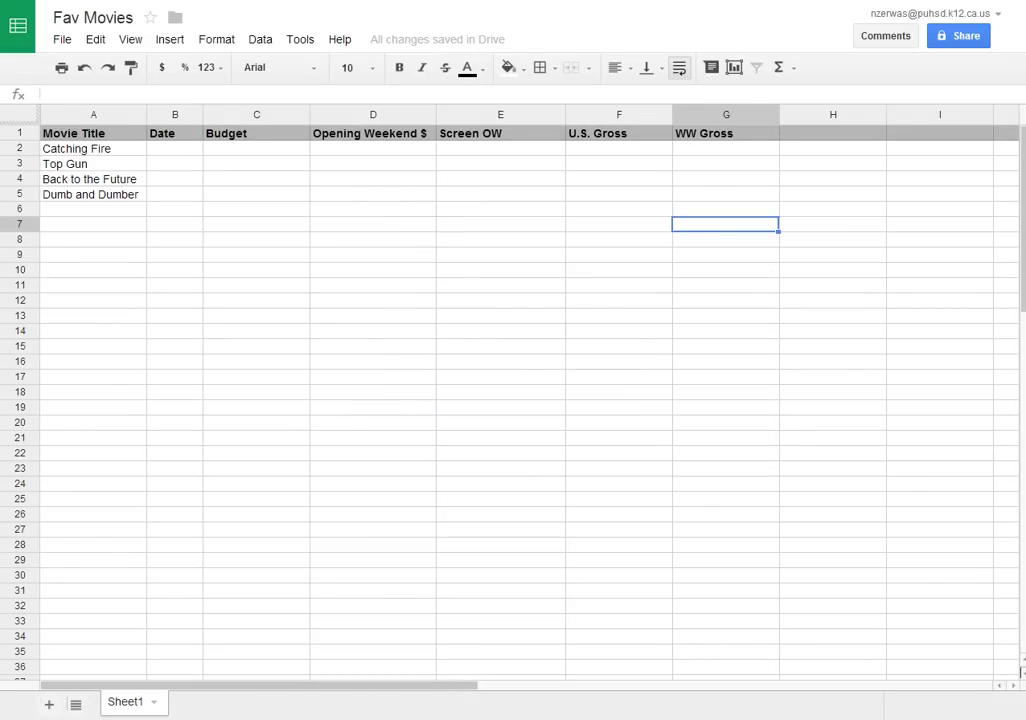
Search Google for "imdb" in a new browser tab and open the IMDb website
key(ctrl+t)
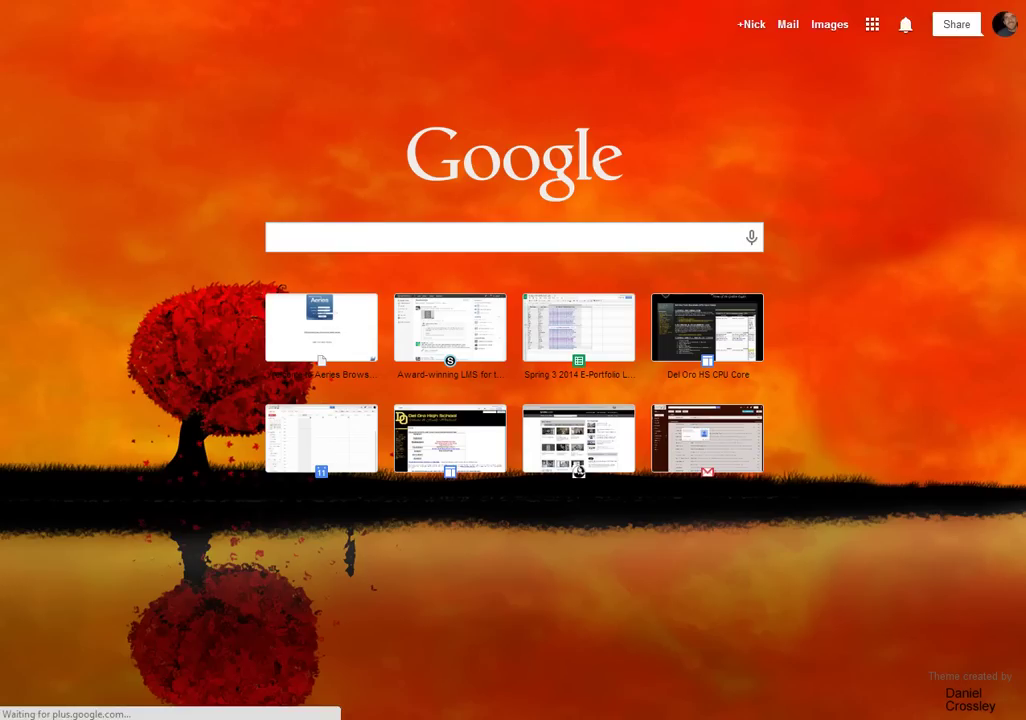
text(im)
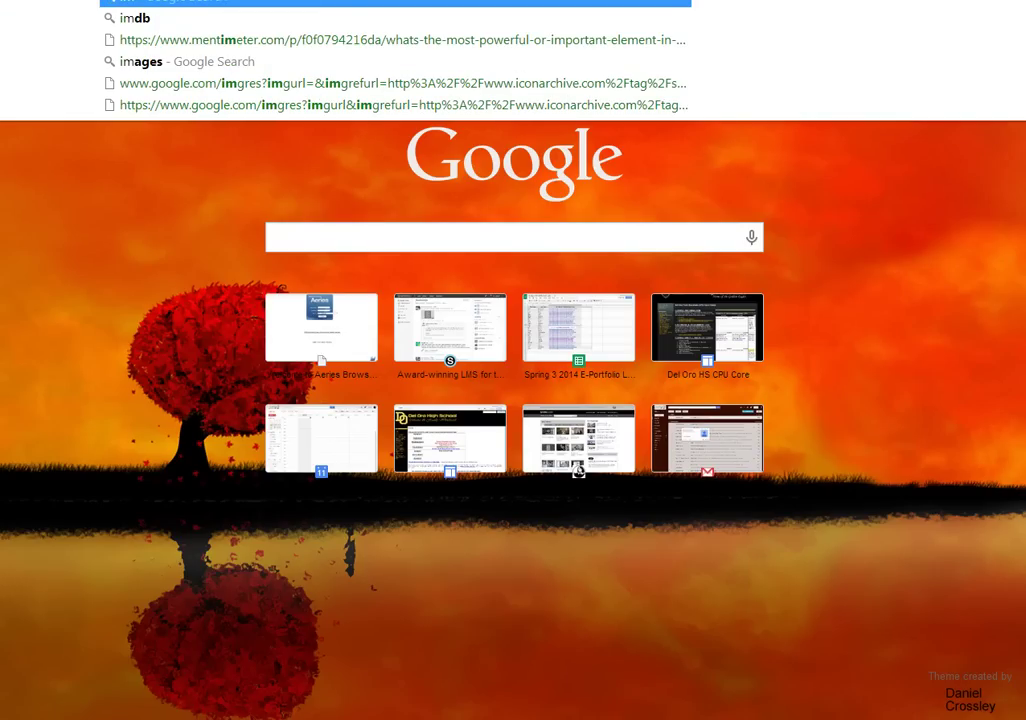
click(195, 17)
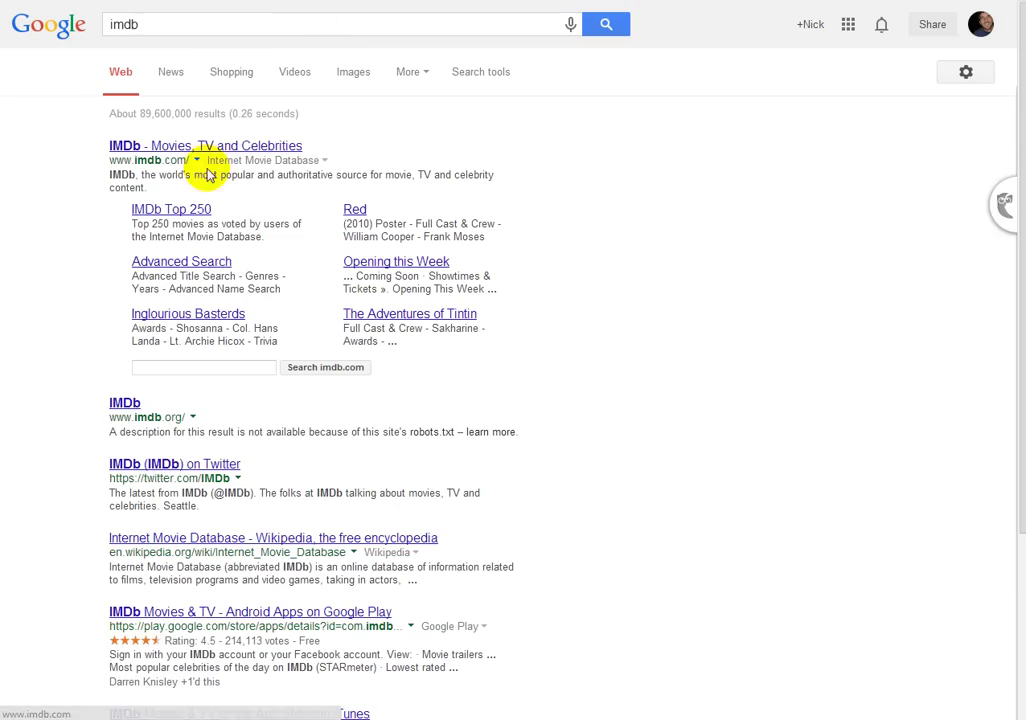
click(160, 148)
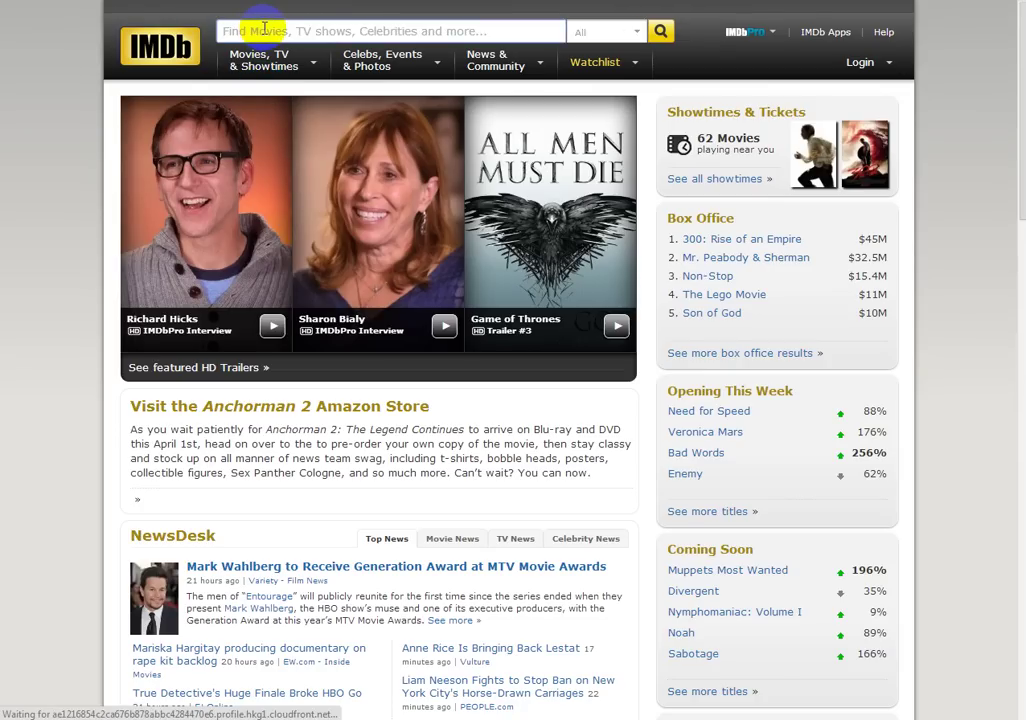
Search IMDb for "Hunger Games" "Catching Fire" and open the page of The Hunger Games: Catching Fire (2013)
click(264, 30)
text(Catchin)
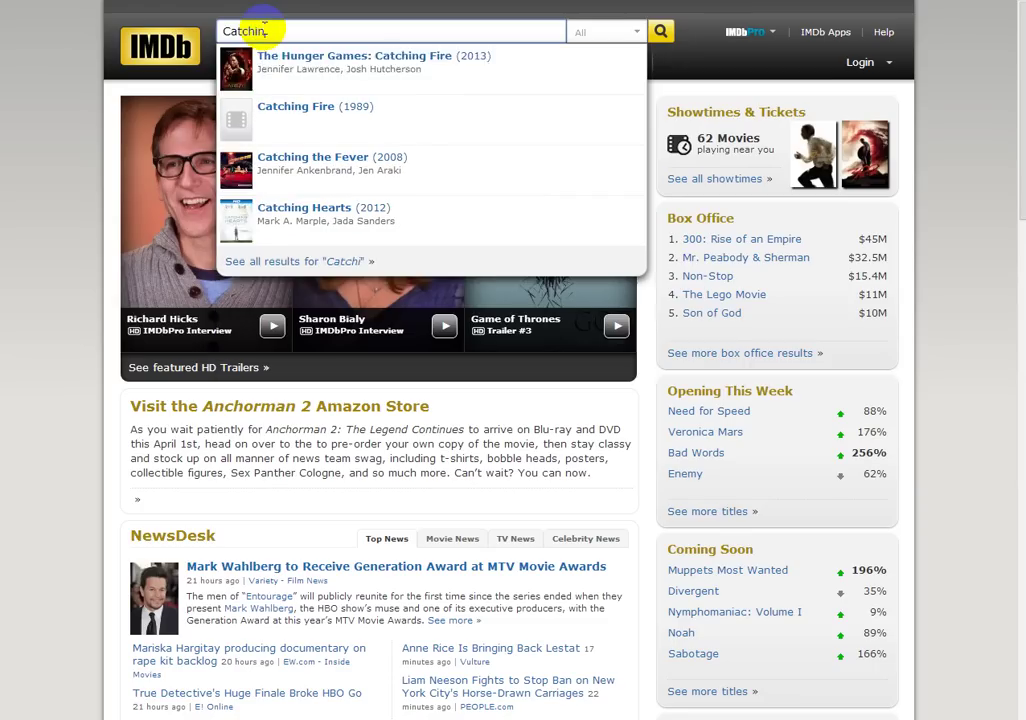
text(g )
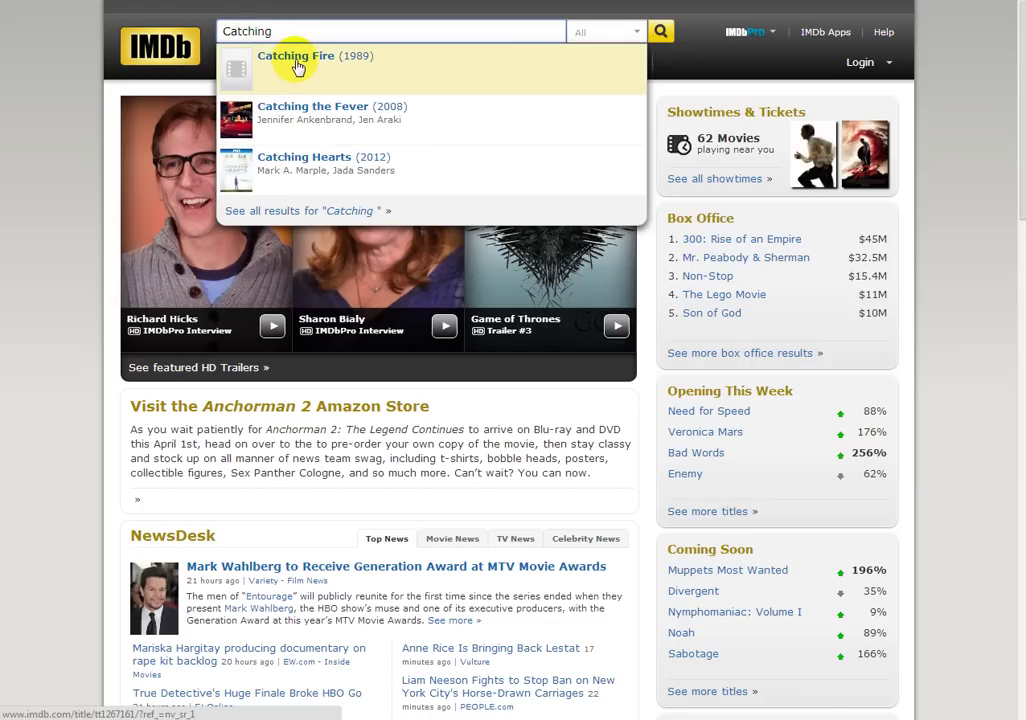
text(Fire)
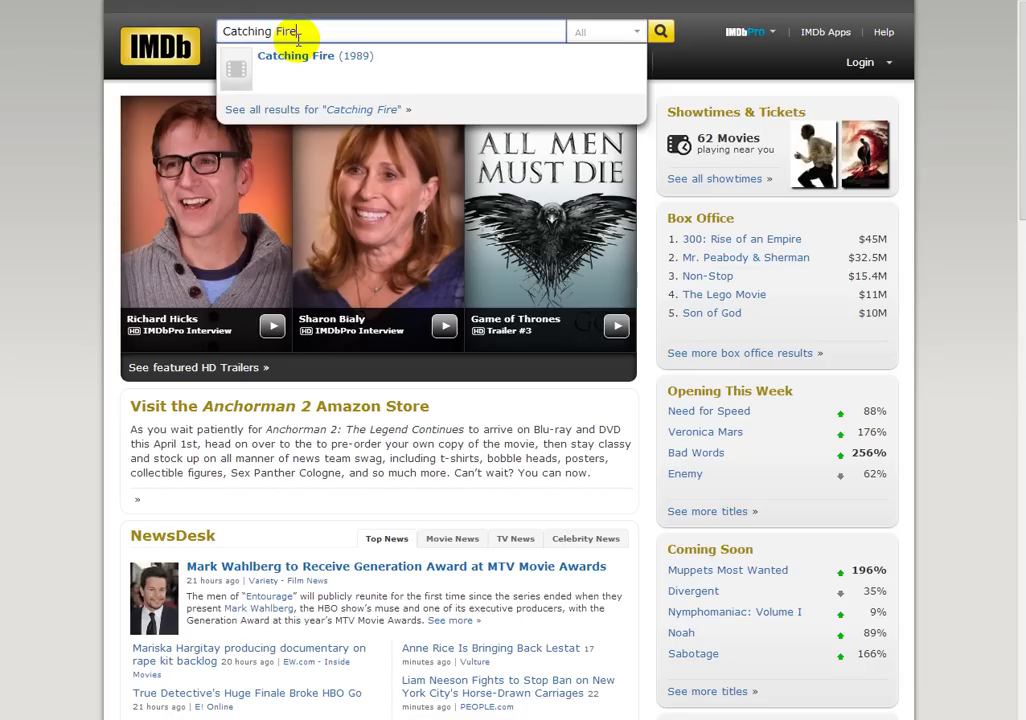
drag(316, 31, 140, 30)
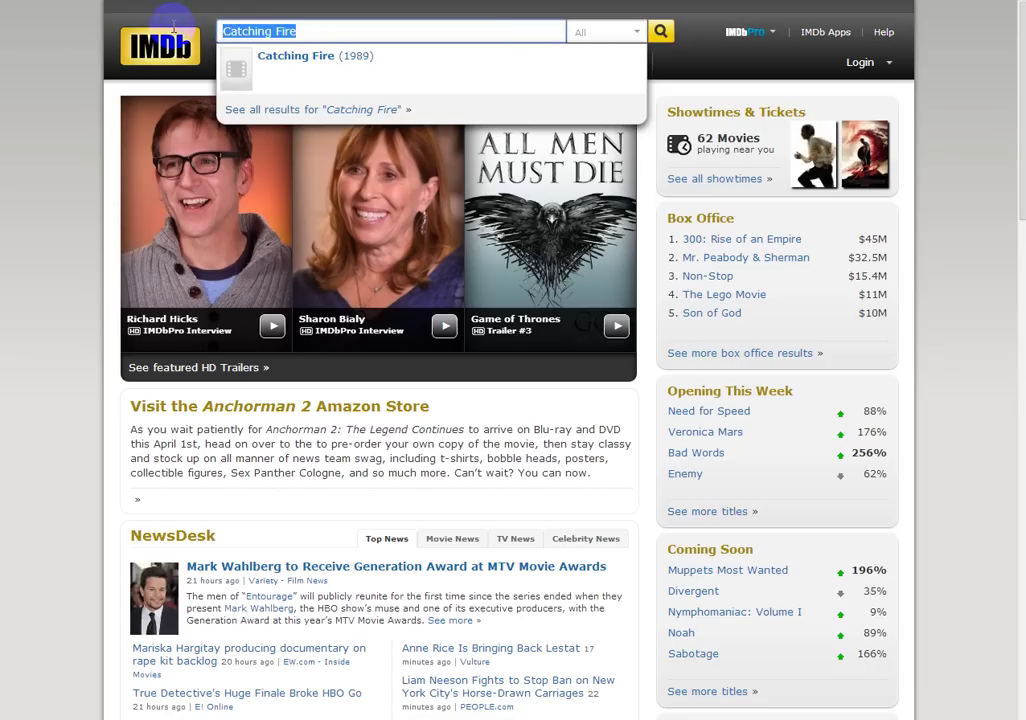
click(325, 31)
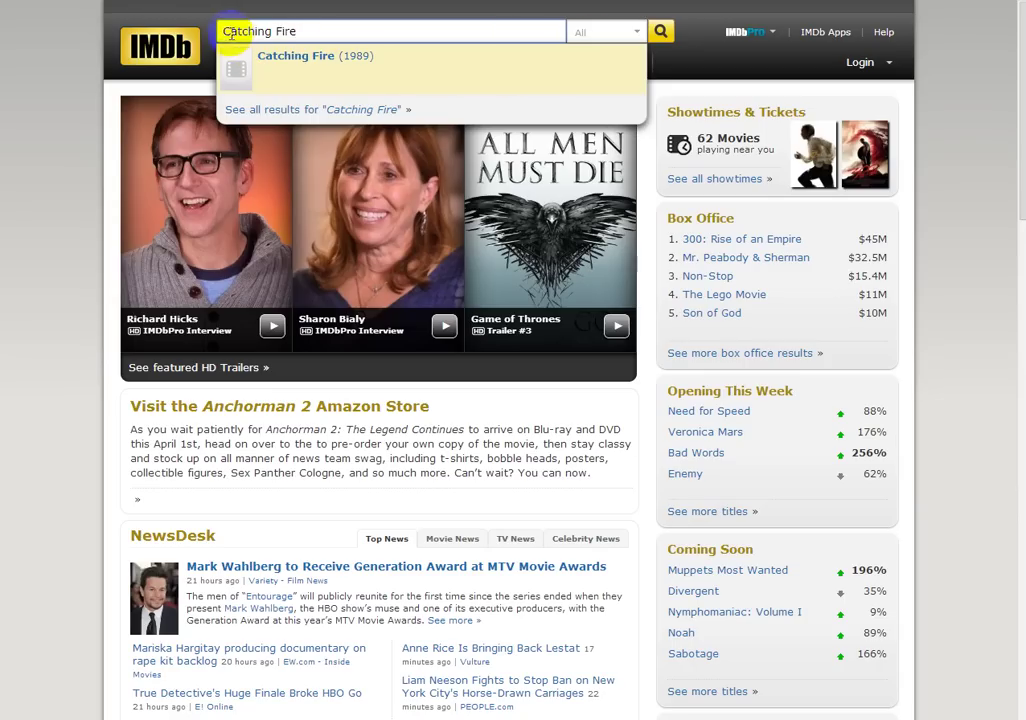
text(Hunger G)
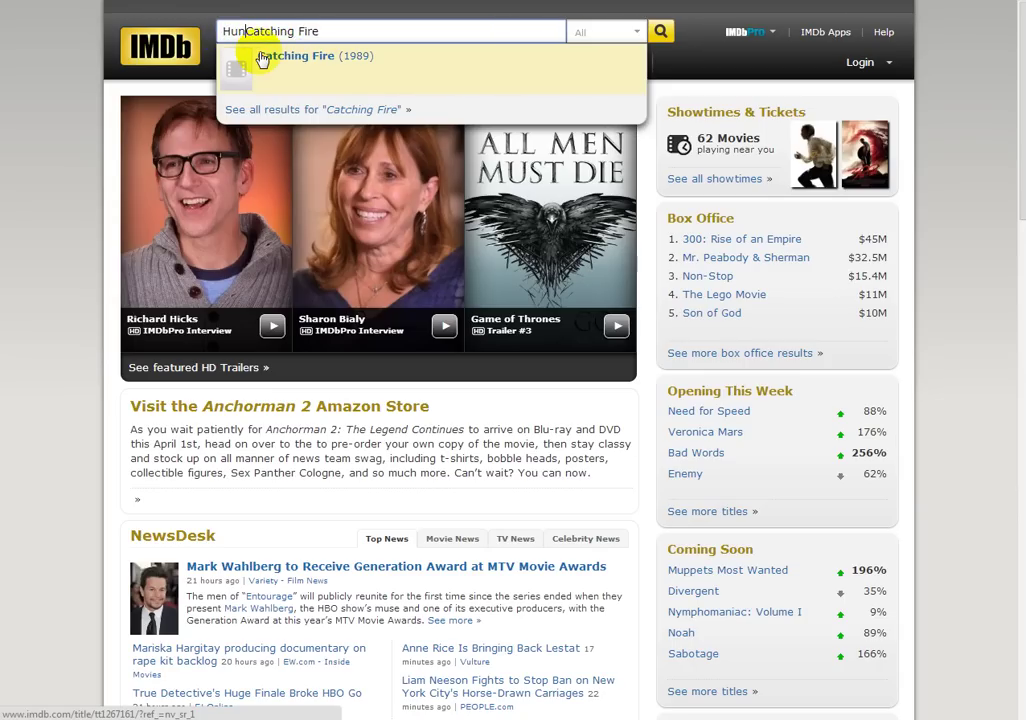
text(ames)
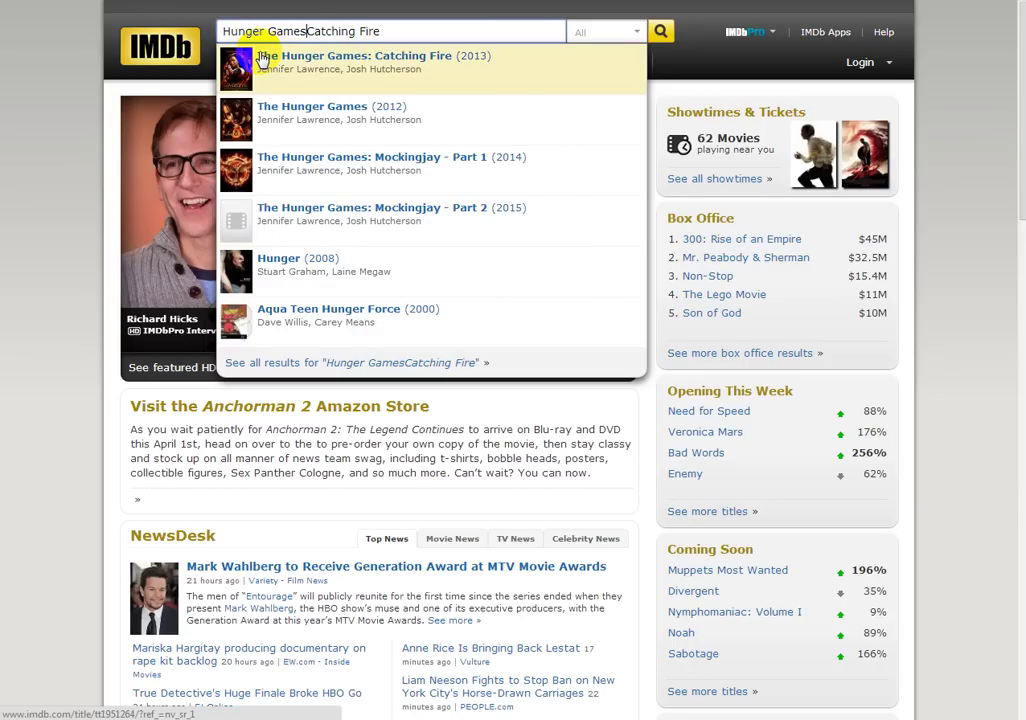
click(346, 64)
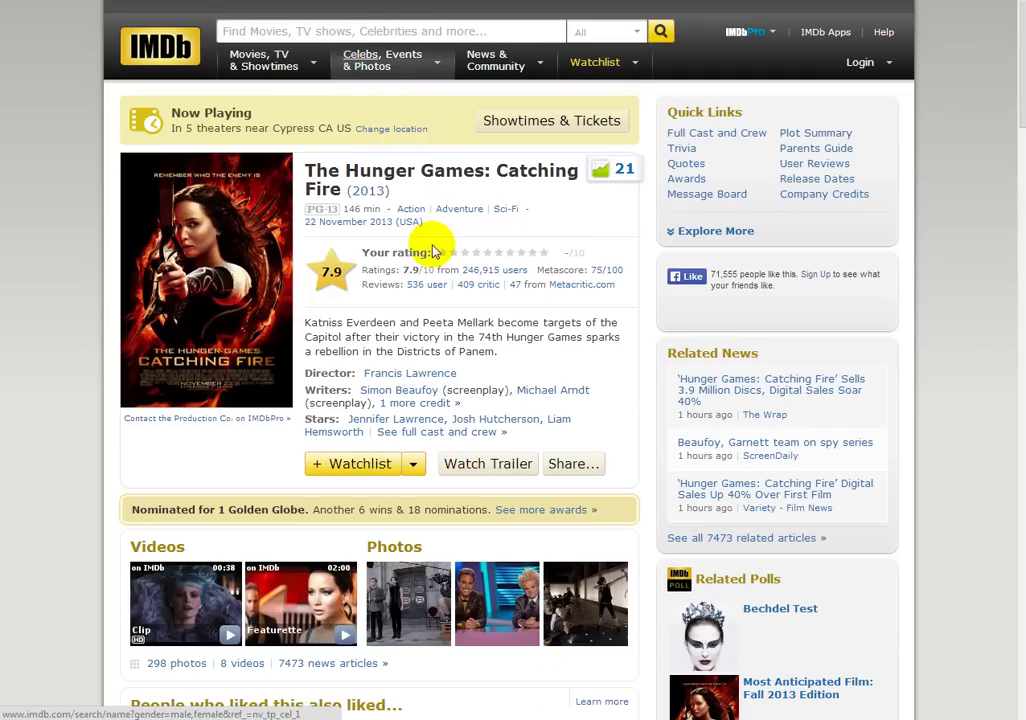
Return to the Fav Movies spreadsheet and enter 2013 as the date for Catching Fire in B2
click(235, 1)
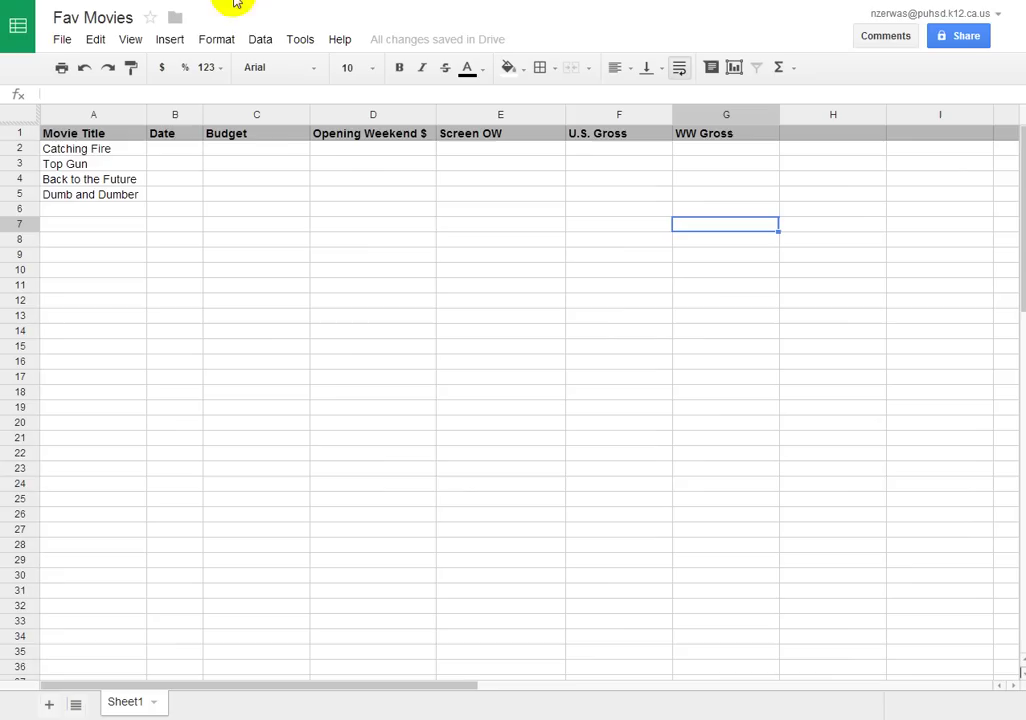
click(176, 151)
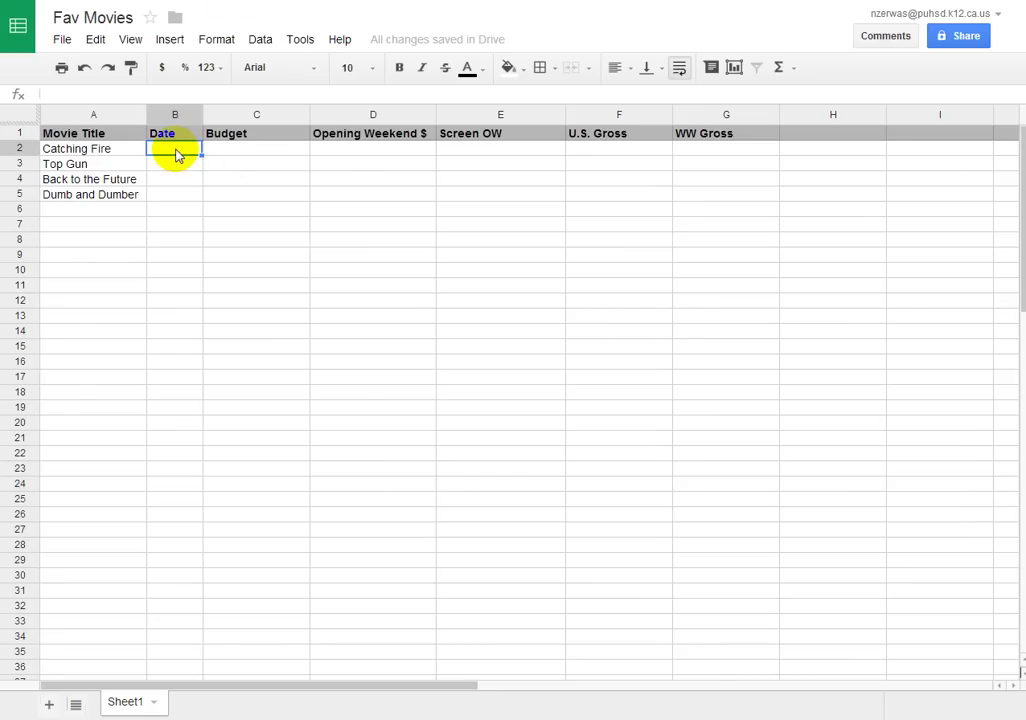
text(2013)
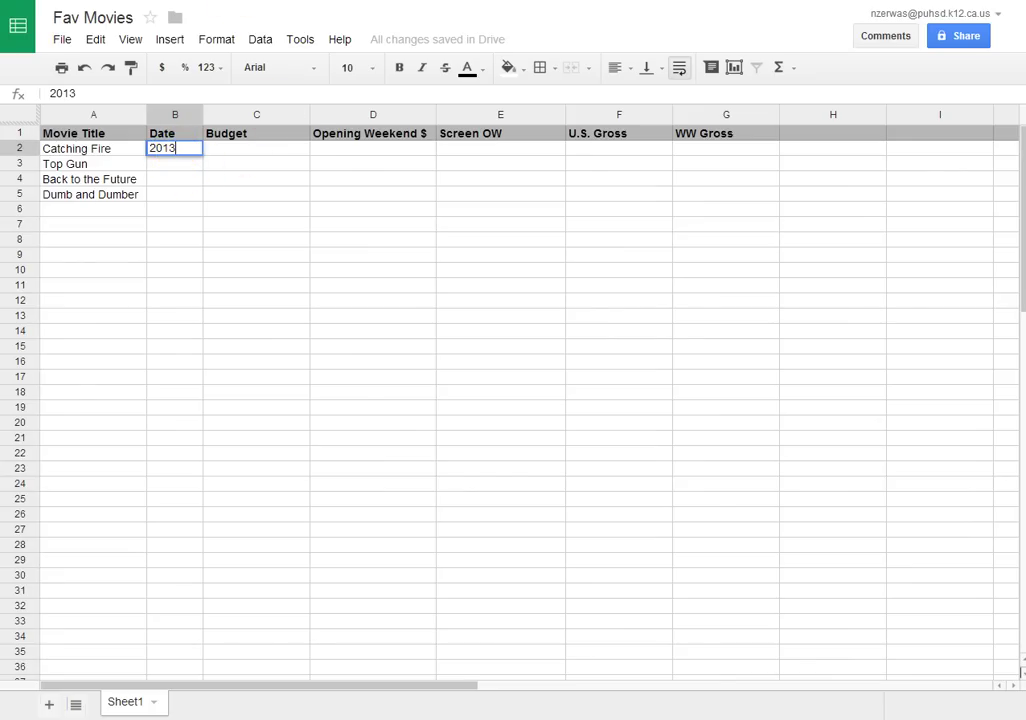
Switch back to IMDb and open the full box office details for The Hunger Games: Catching Fire
click(100, 1)
scroll(394, 350, down, 4)
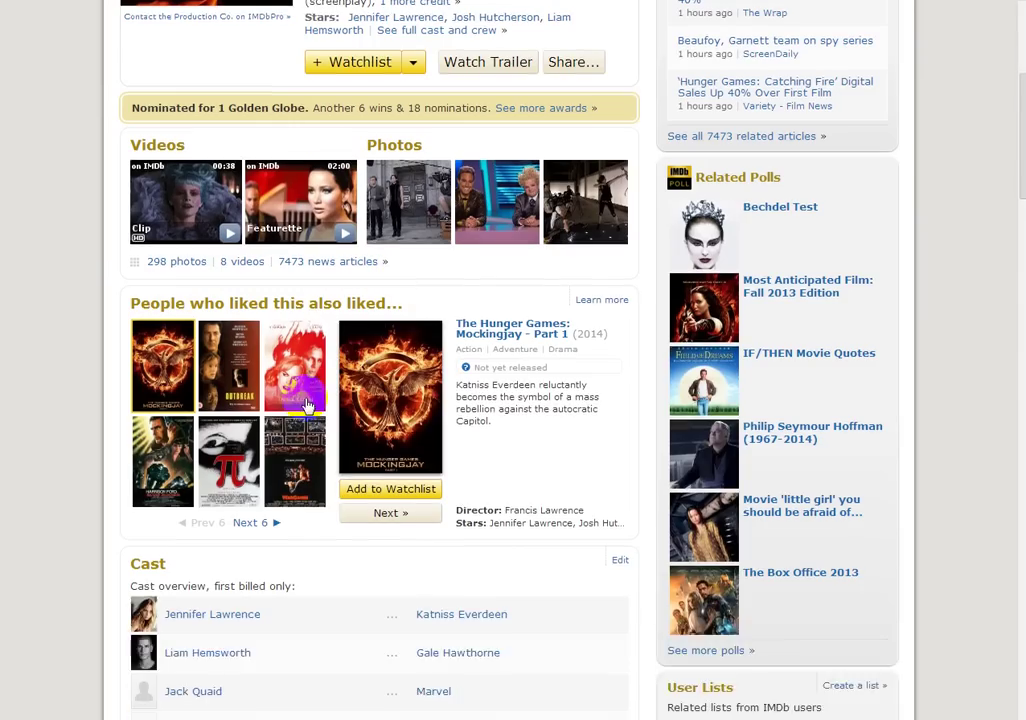
scroll(308, 405, down, 10)
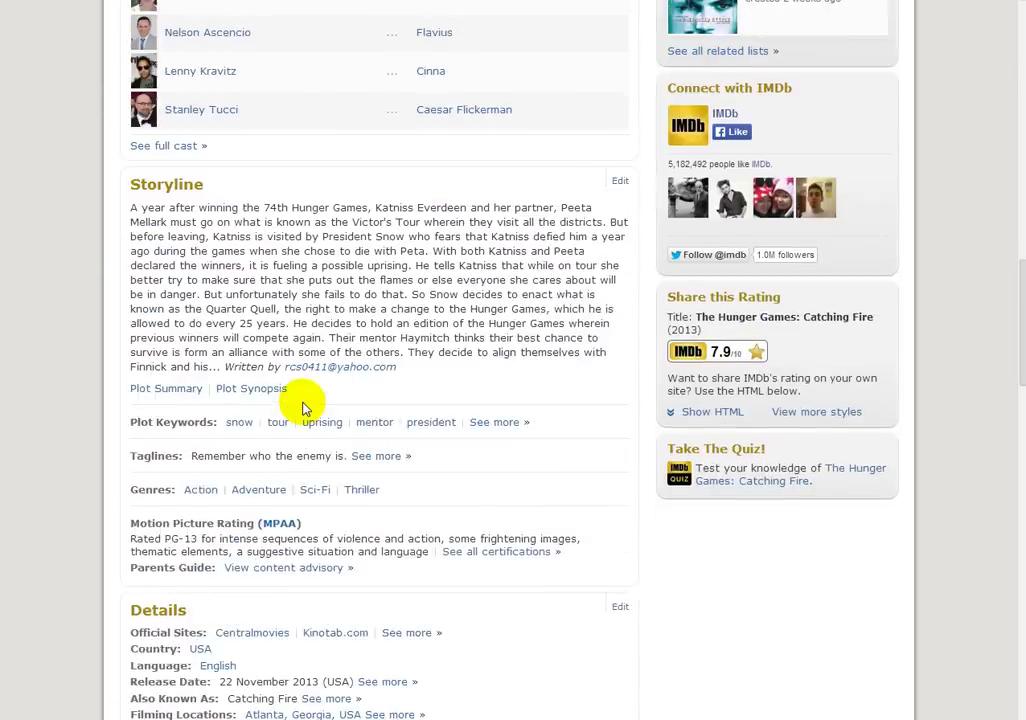
scroll(303, 407, down, 4)
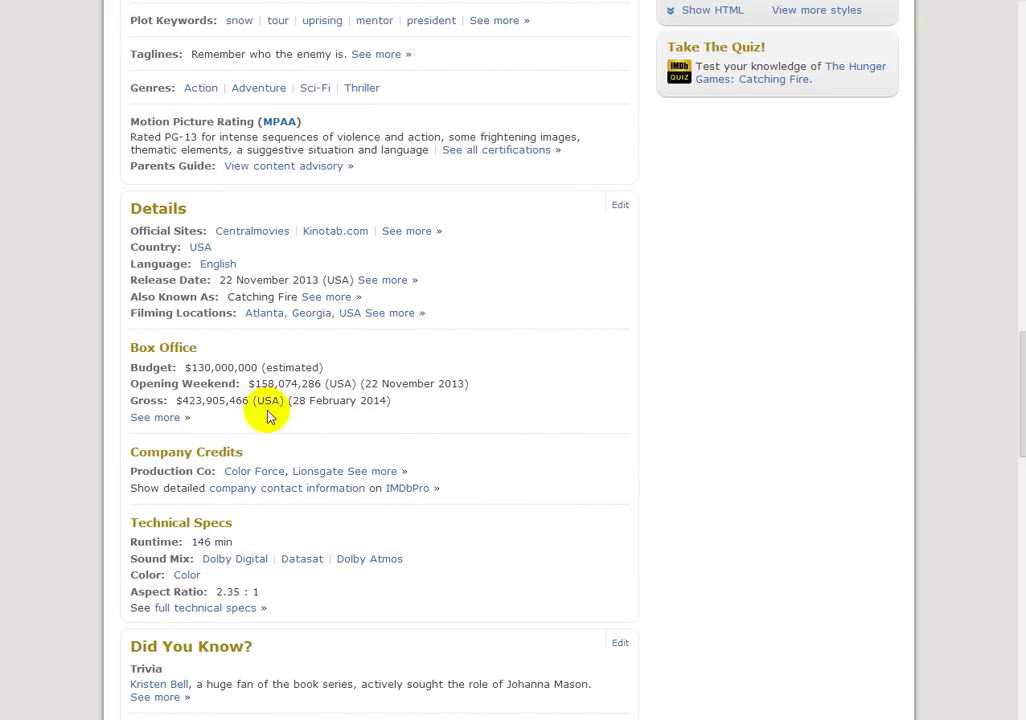
click(157, 418)
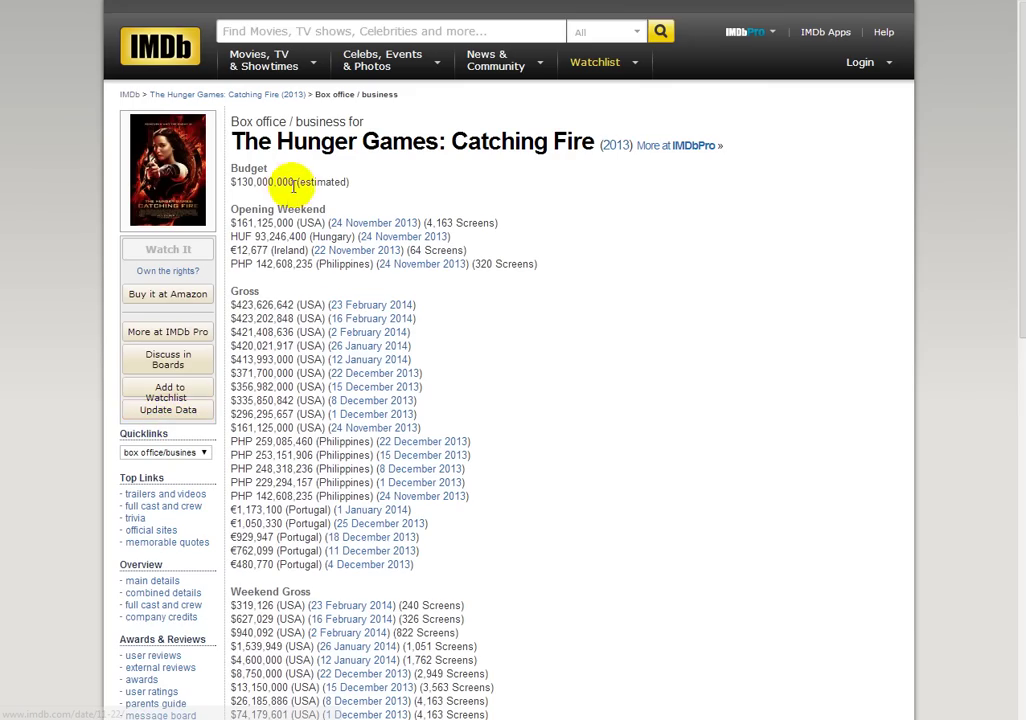
Transfer the film's estimated budget from IMDb to the spreadsheet, entering 130000000 in C2
drag(293, 182, 237, 182)
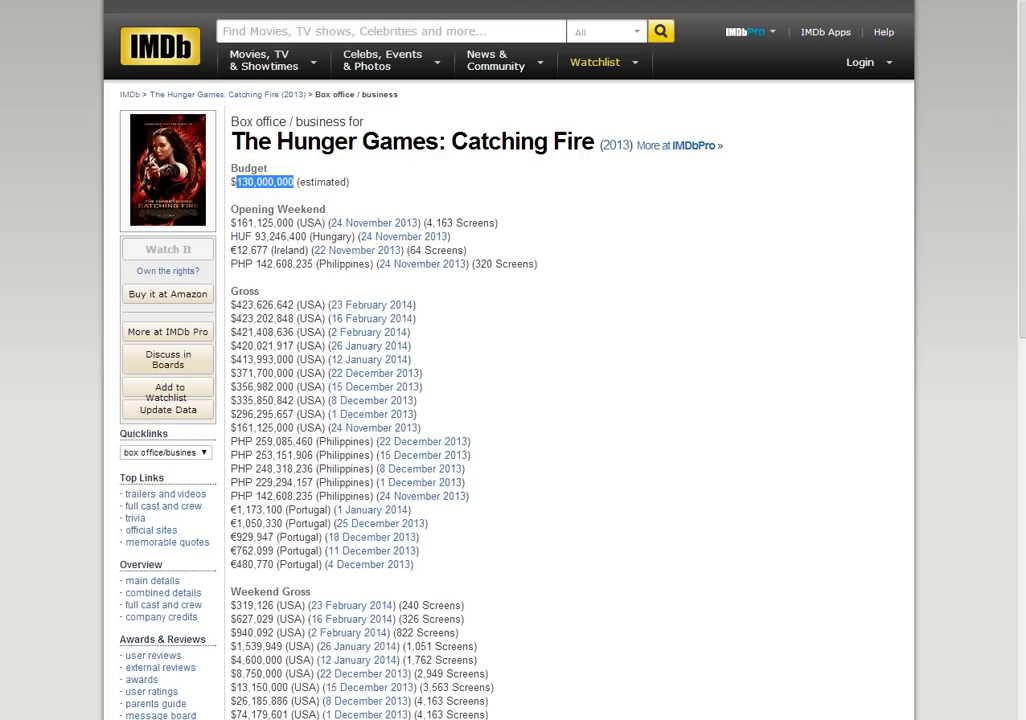
click(261, 2)
click(235, 152)
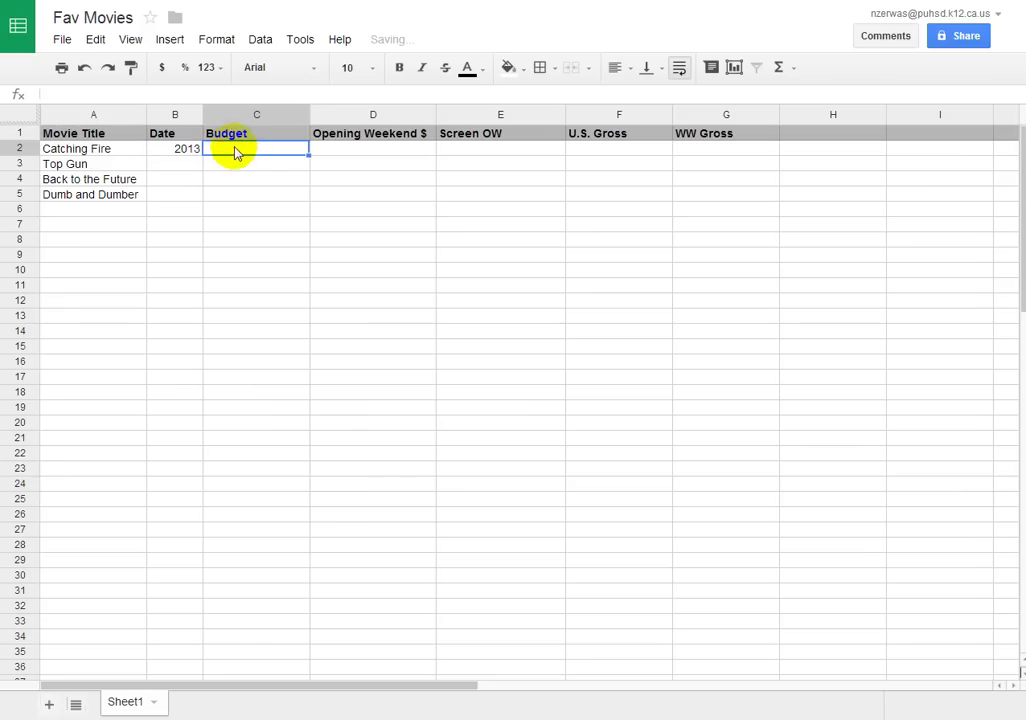
text(130000000)
click(286, 238)
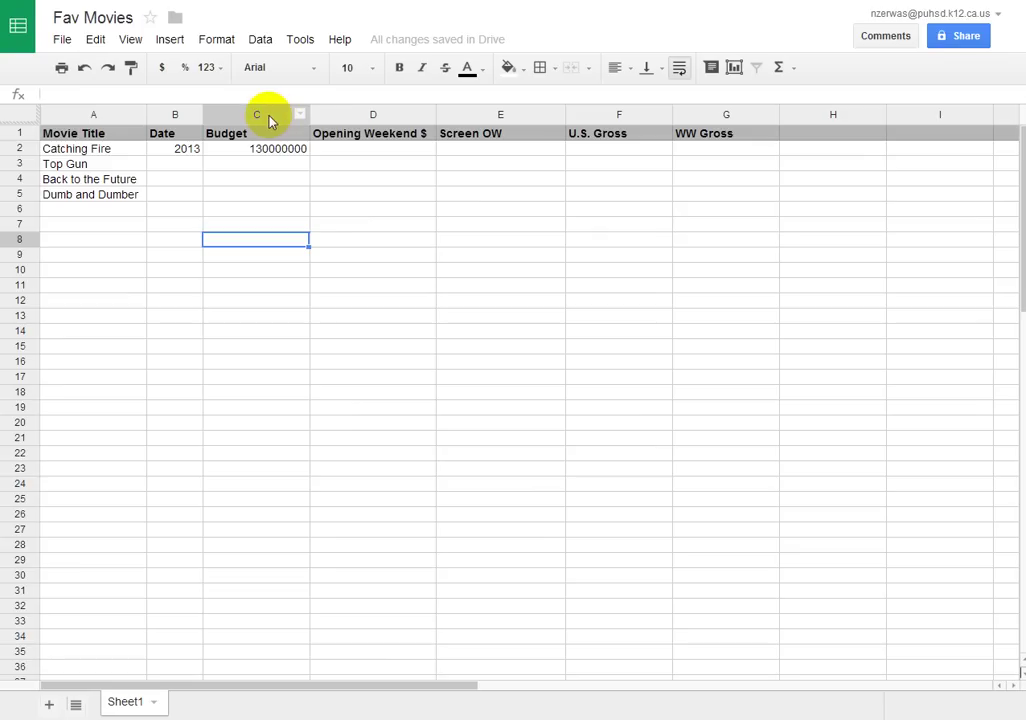
click(265, 114)
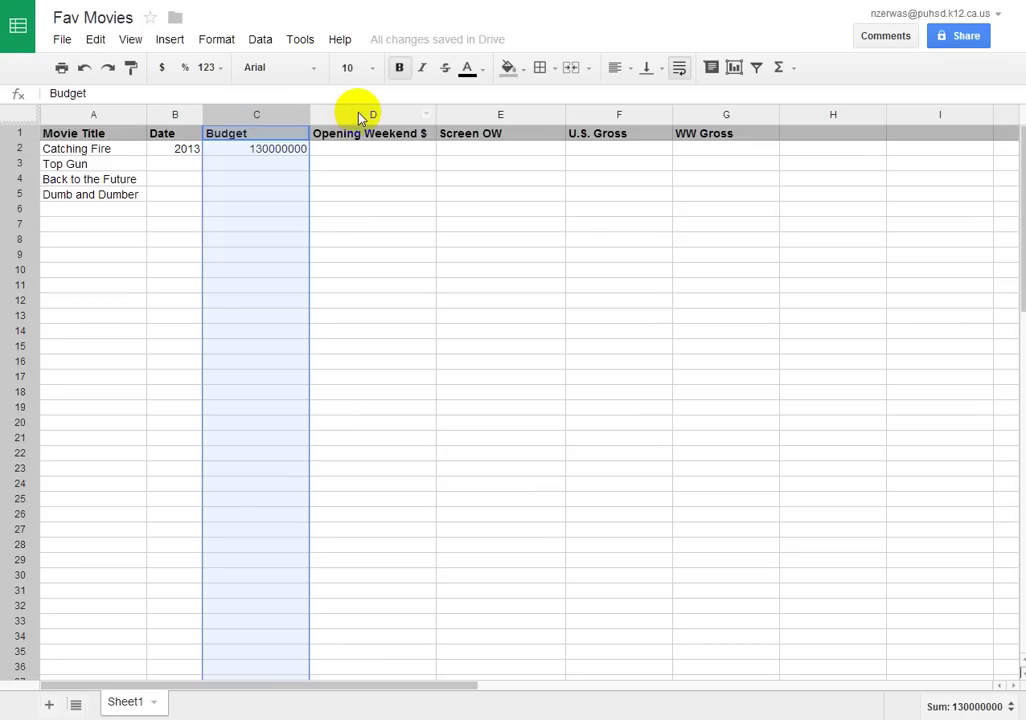
click(360, 116)
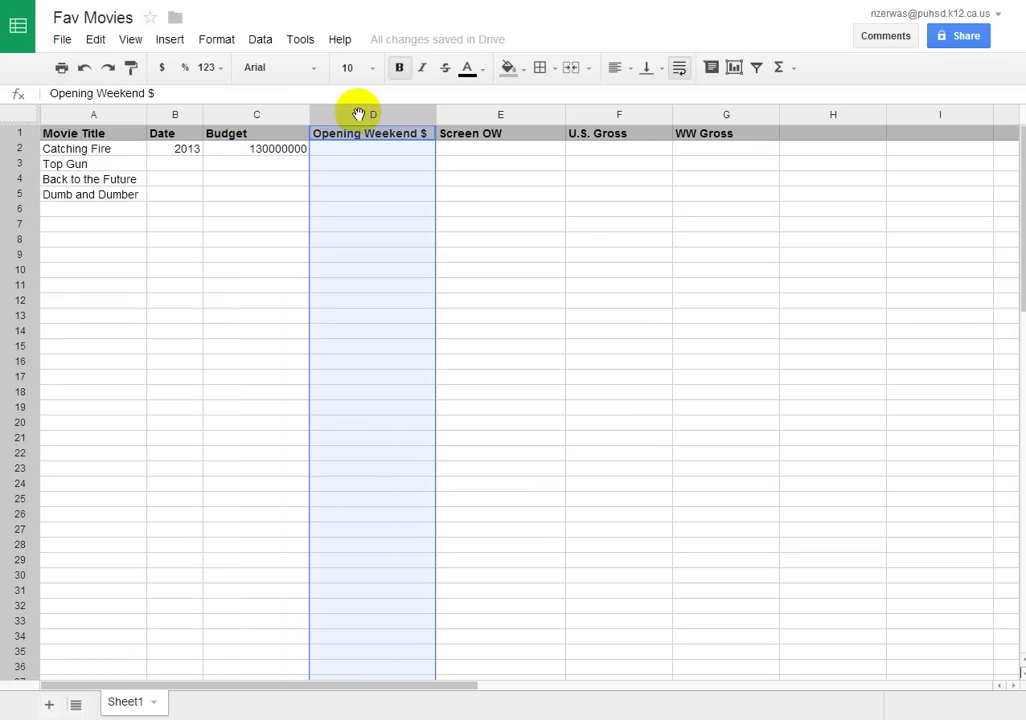
click(610, 116)
click(688, 116)
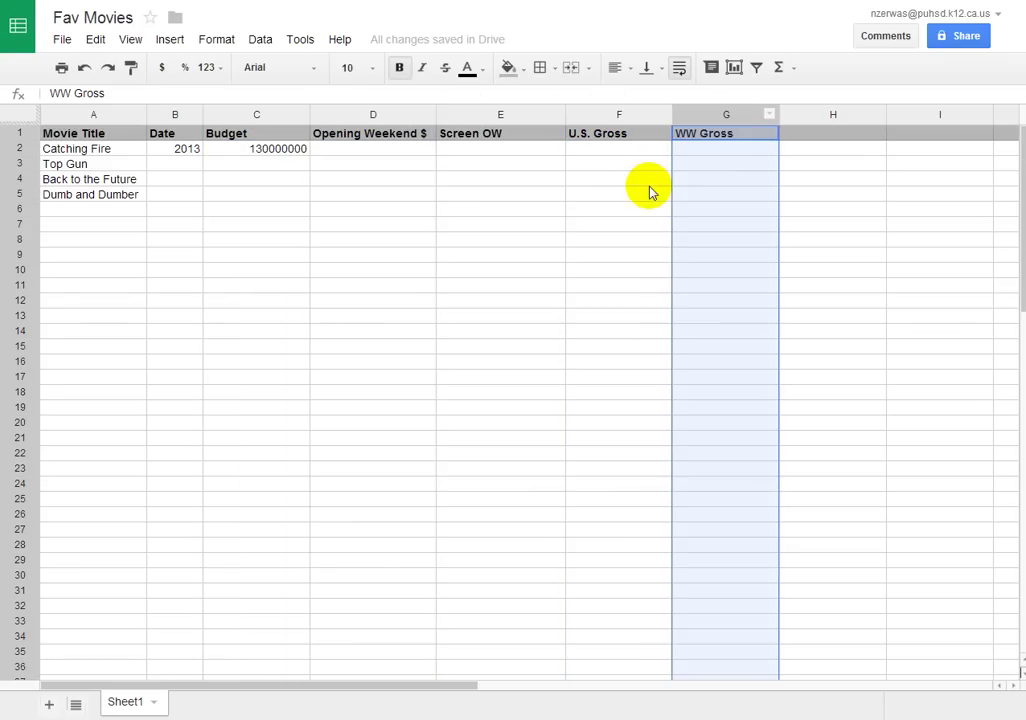
Format the Budget and Opening Weekend $ columns (C and D) as currency without decimals
click(268, 116)
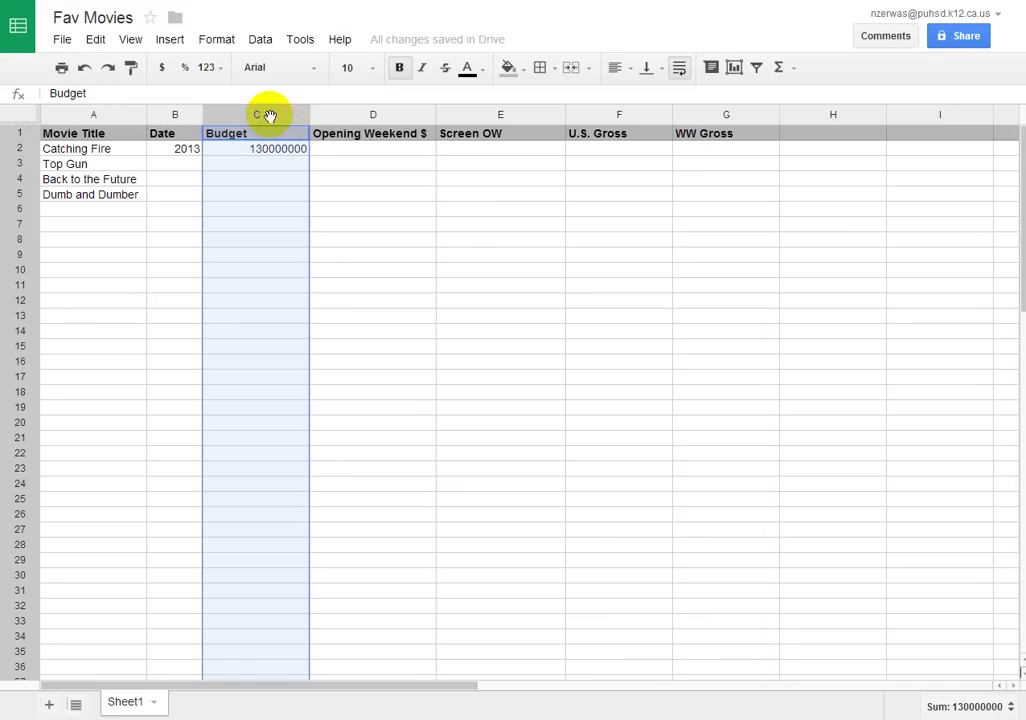
shift+click(339, 118)
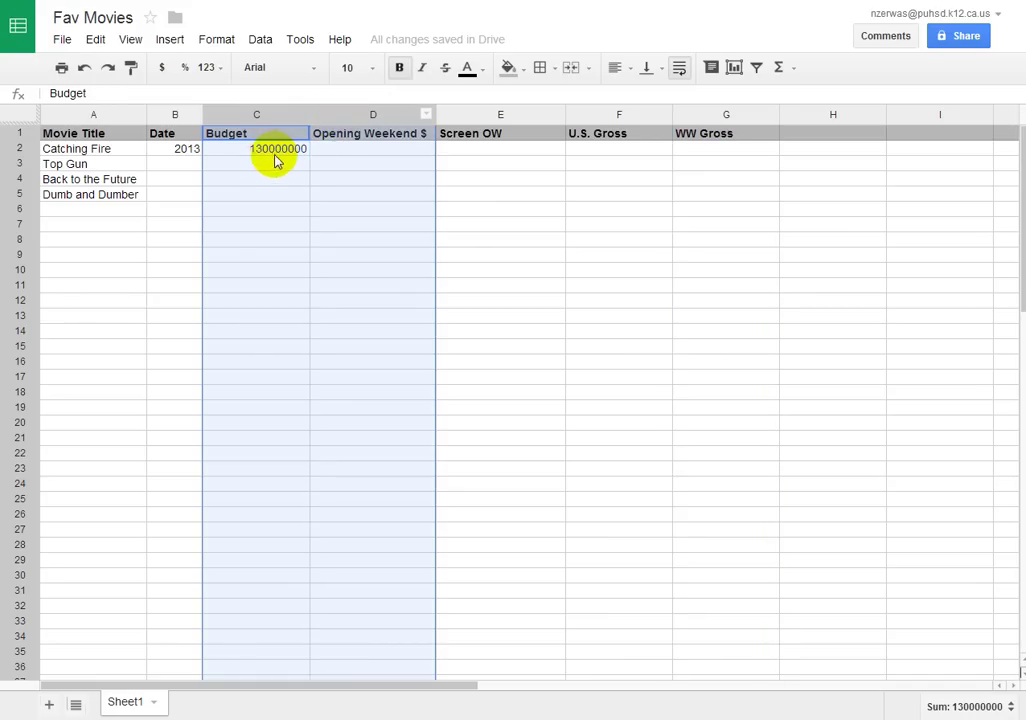
click(221, 42)
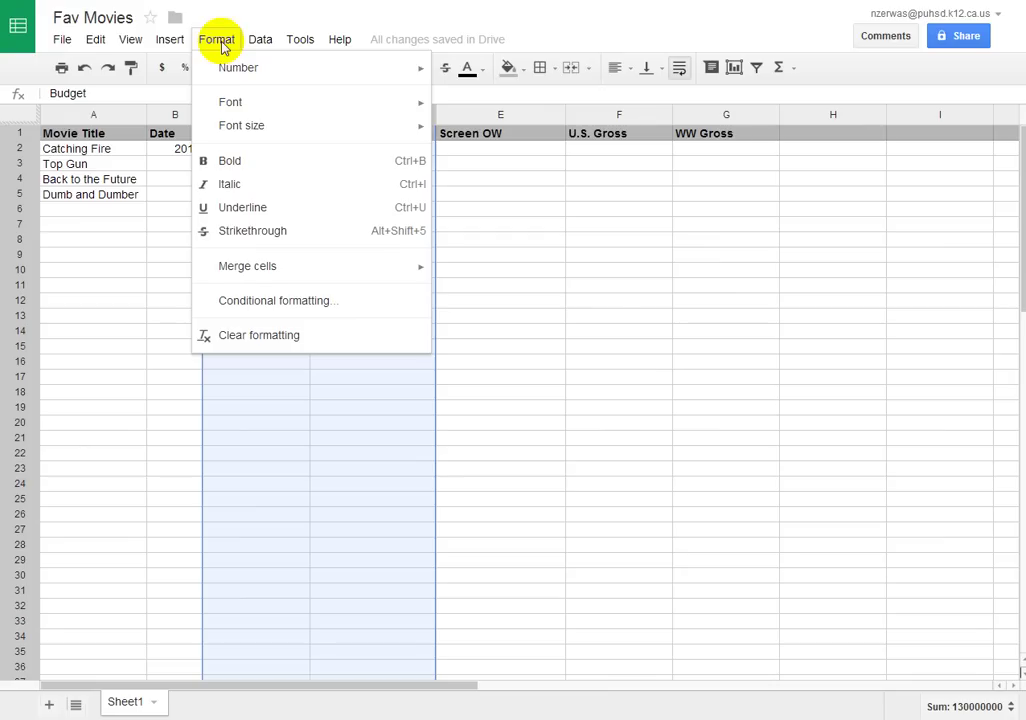
mouse_move(231, 65)
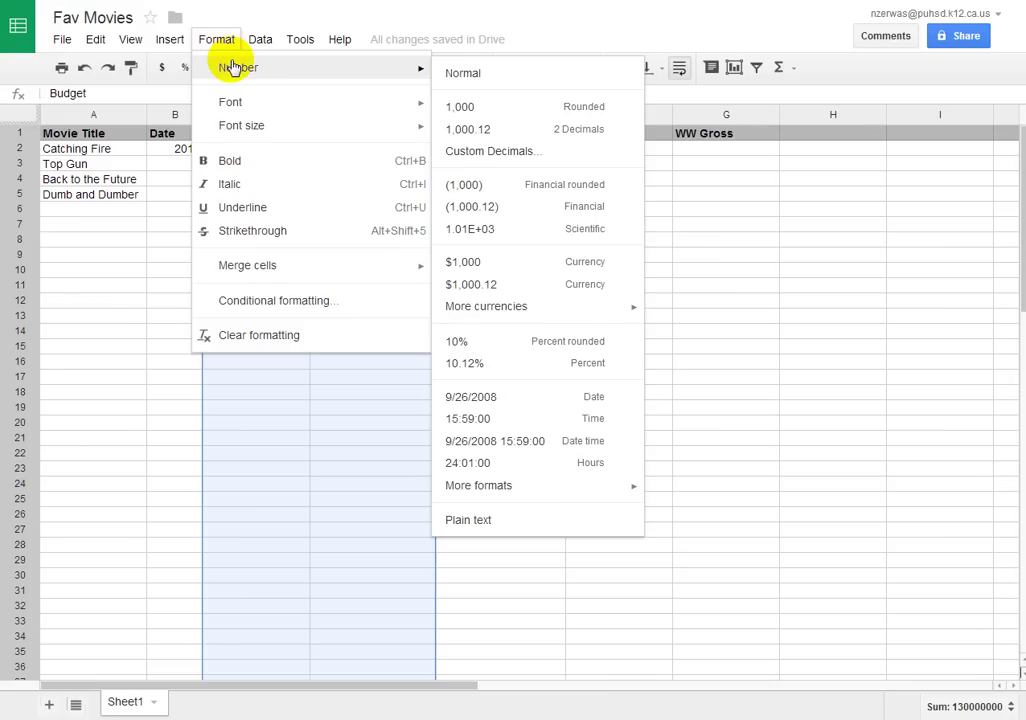
click(521, 264)
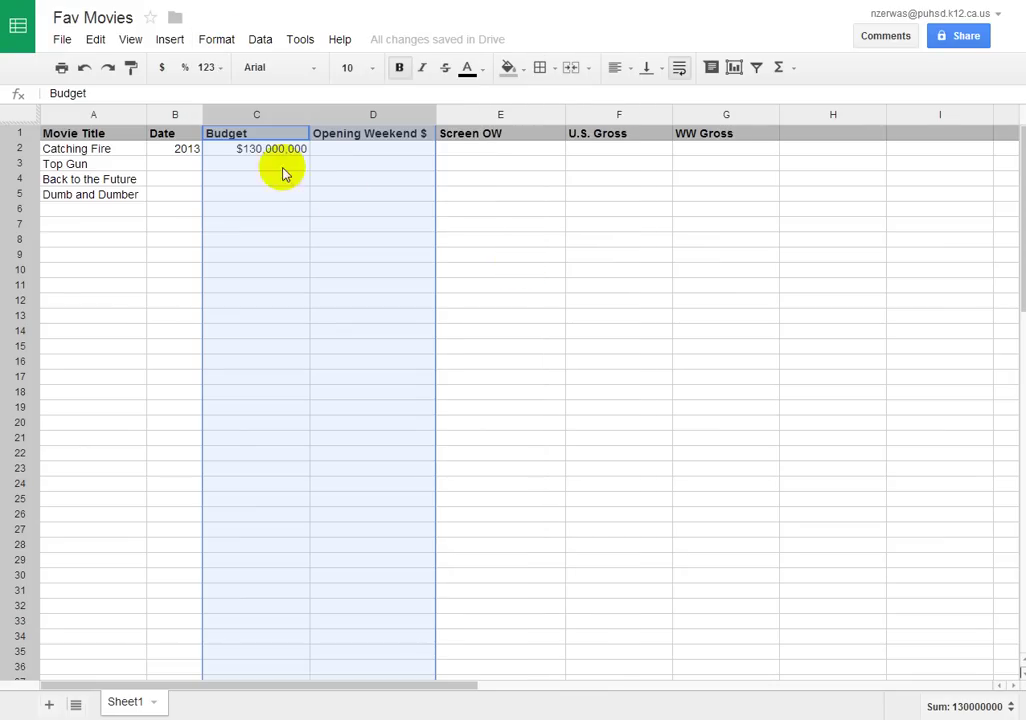
Format the U.S. Gross and WW Gross columns (F and G) as currency without decimals
click(593, 118)
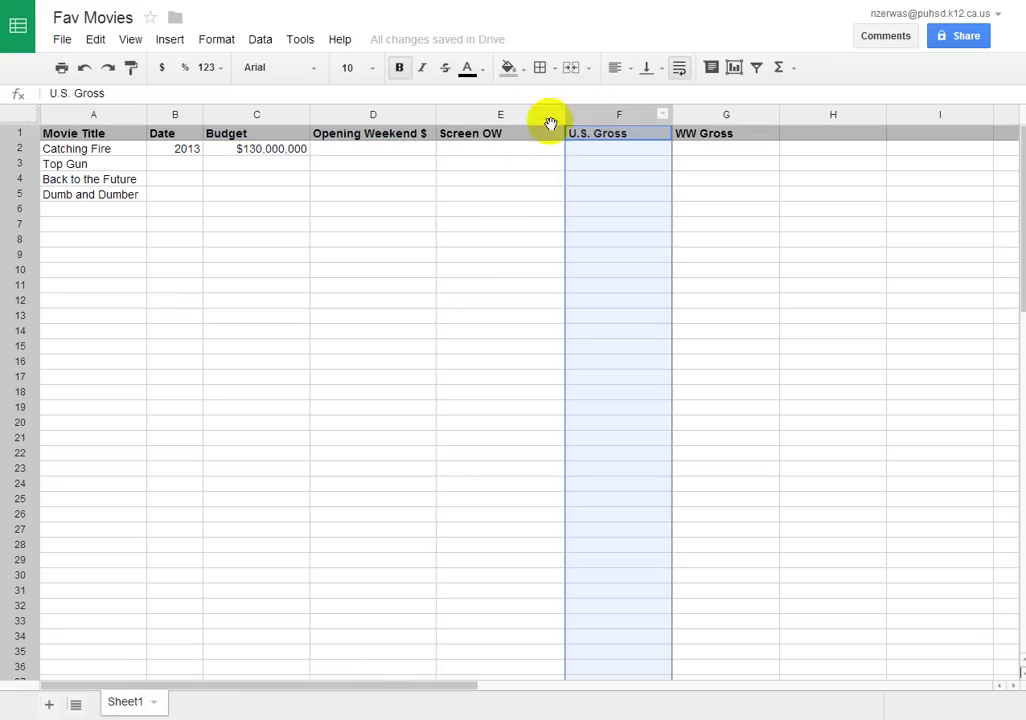
shift+click(710, 117)
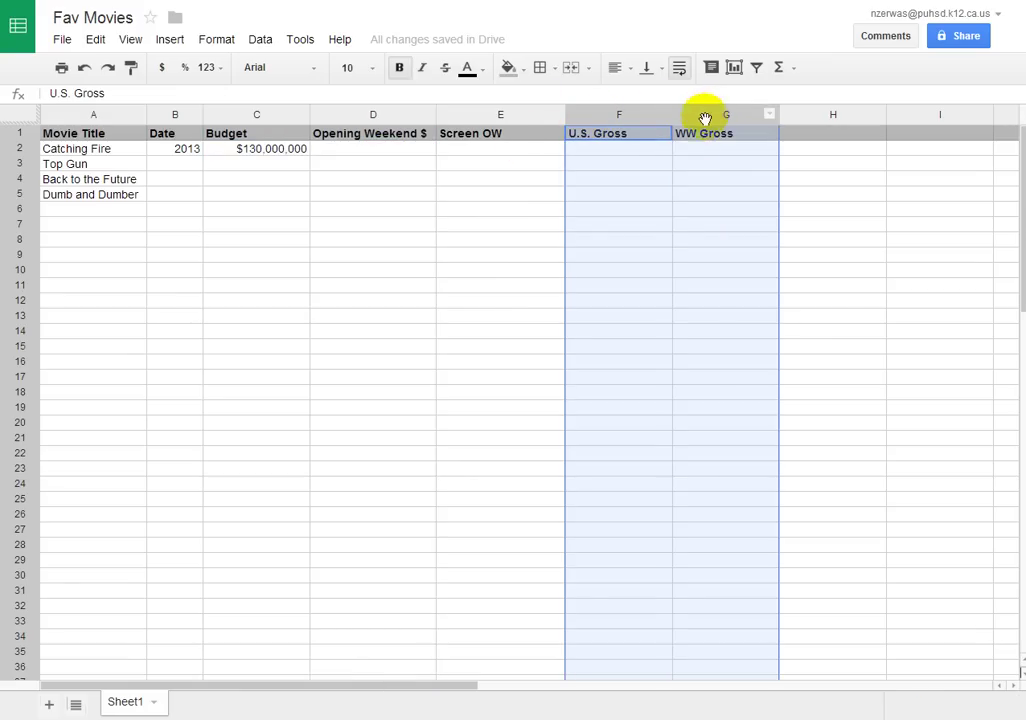
click(216, 40)
mouse_move(339, 74)
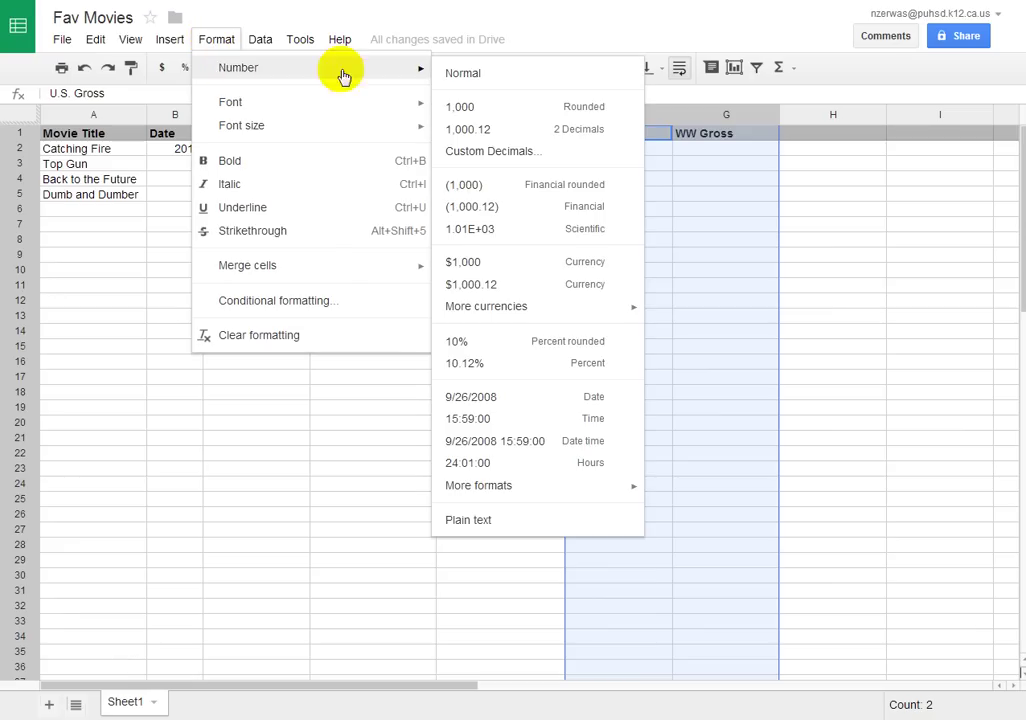
click(492, 266)
click(655, 224)
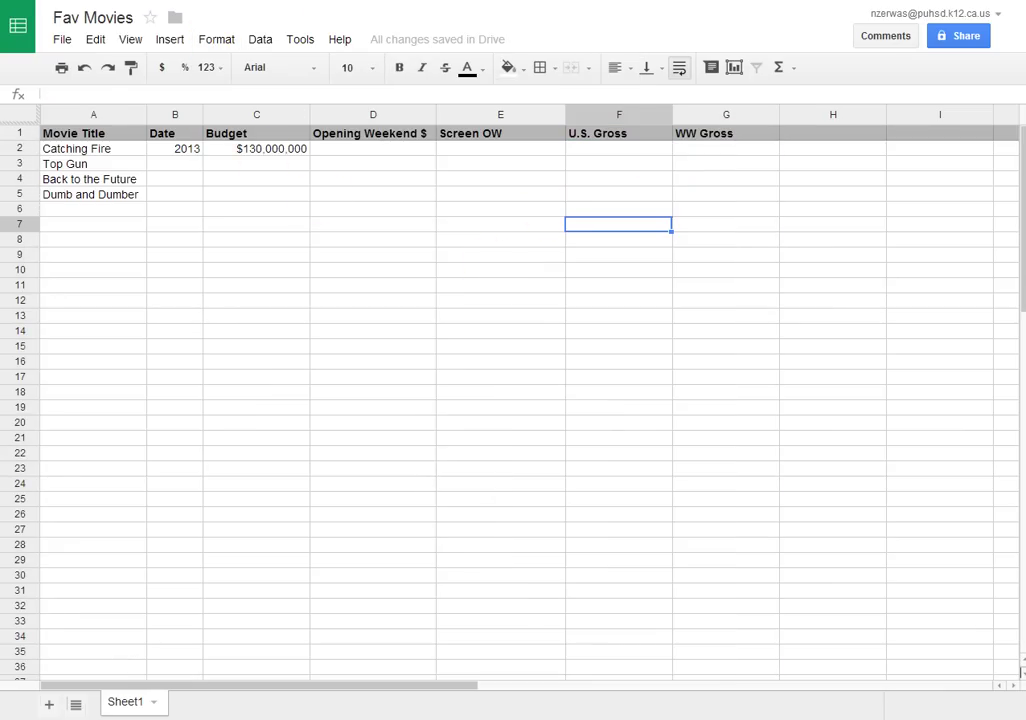
Transfer Catching Fire's USA opening weekend figure from IMDb to the spreadsheet, entering 161,125,000 in D2
click(480, 1)
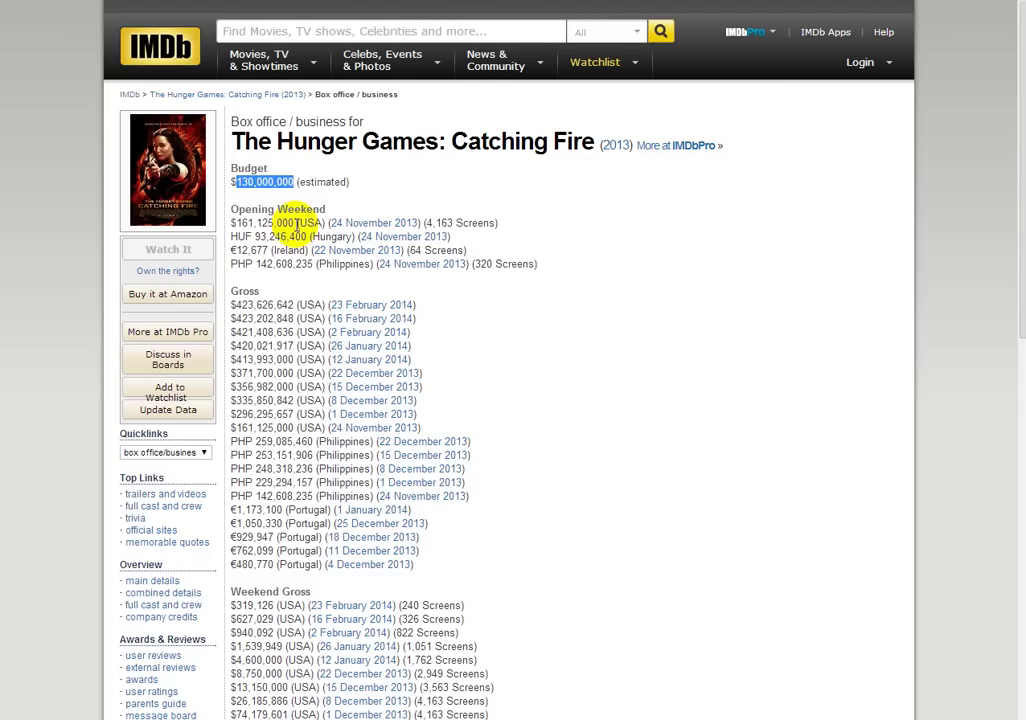
drag(293, 222, 234, 222)
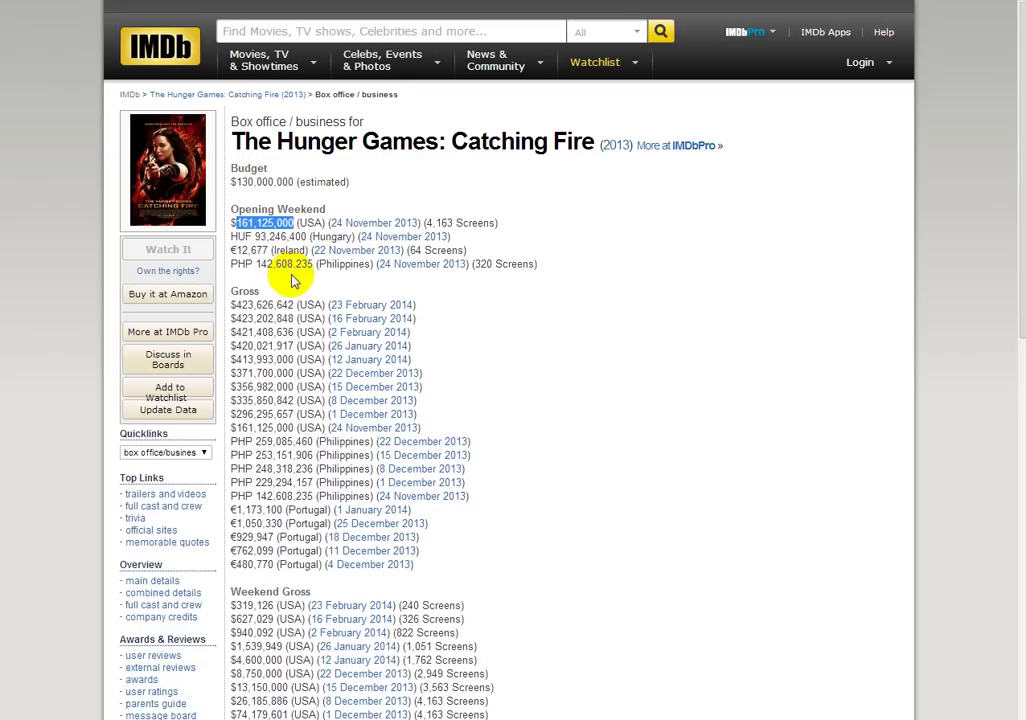
click(258, 2)
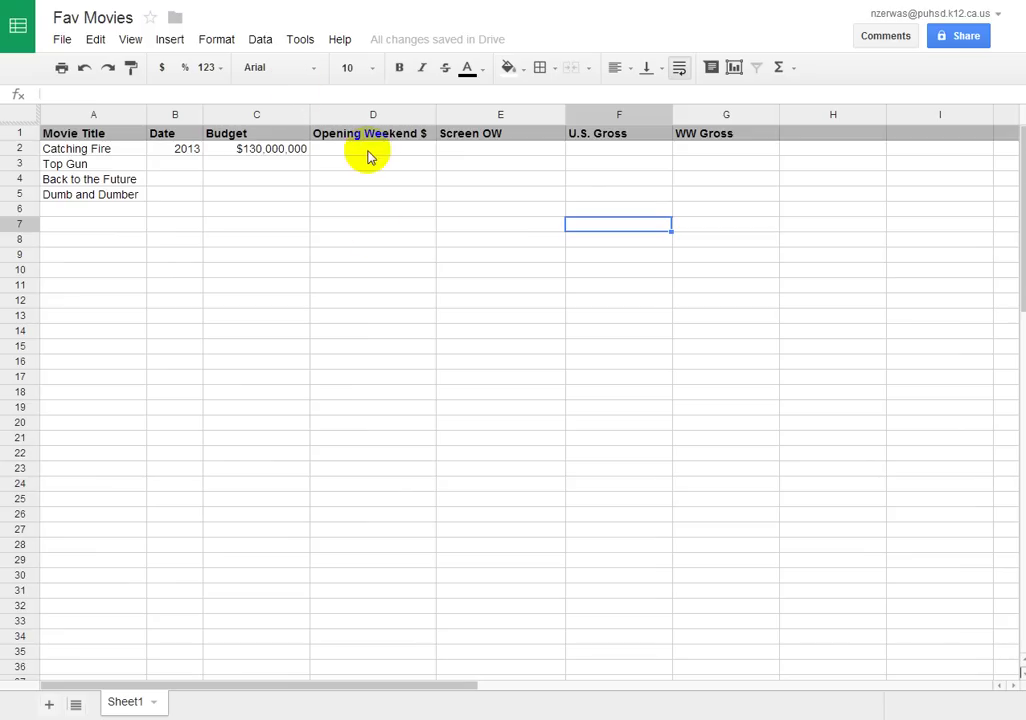
click(368, 152)
text($161,125,000)
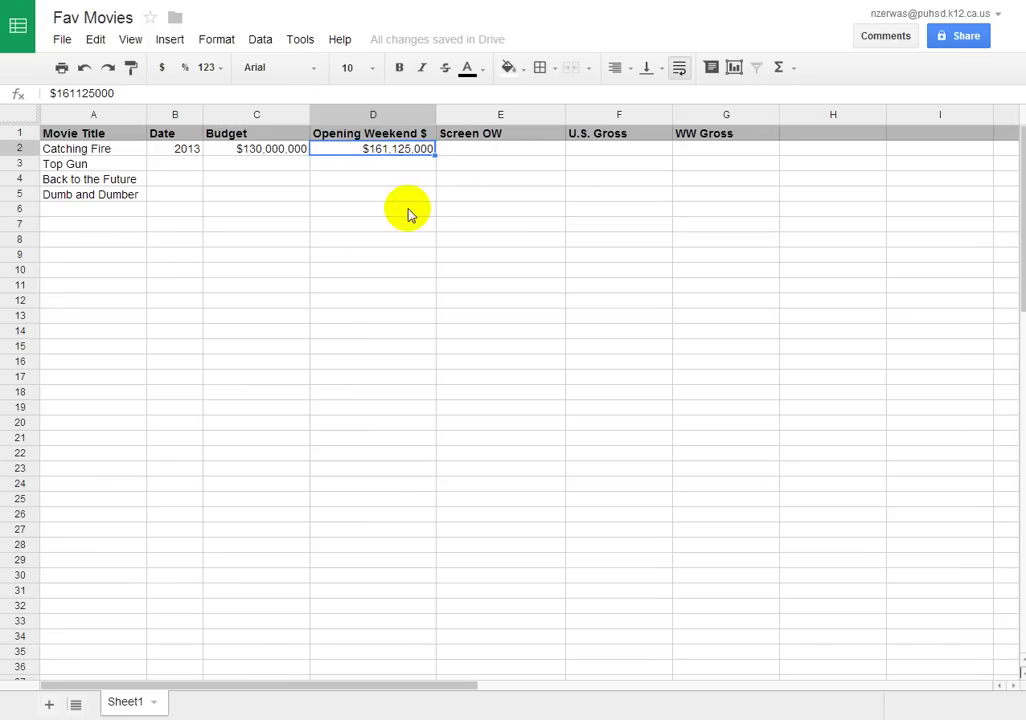
Transfer the USA opening weekend screen count from IMDb to the spreadsheet, entering 4163 in E2
click(400, 2)
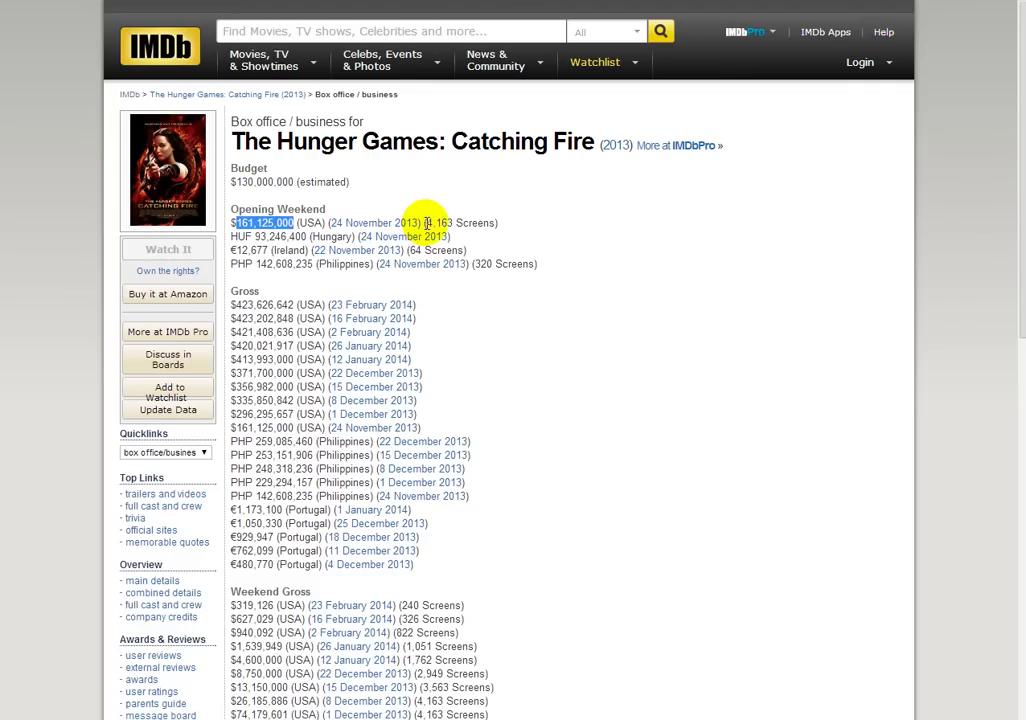
drag(427, 222, 455, 224)
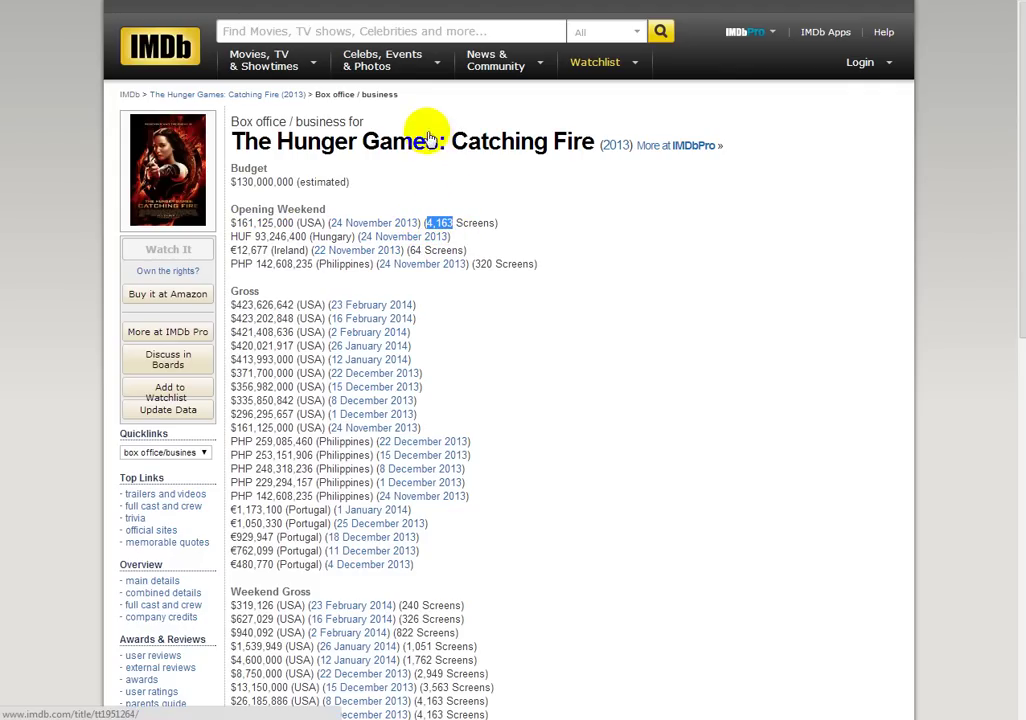
click(385, 2)
click(467, 150)
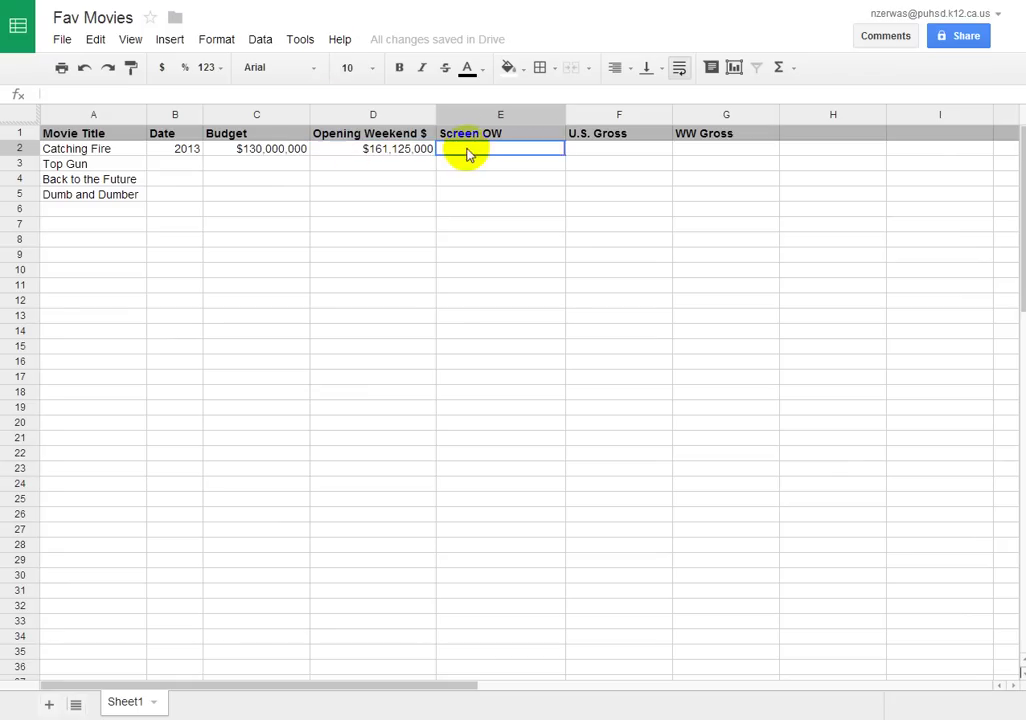
text(4163)
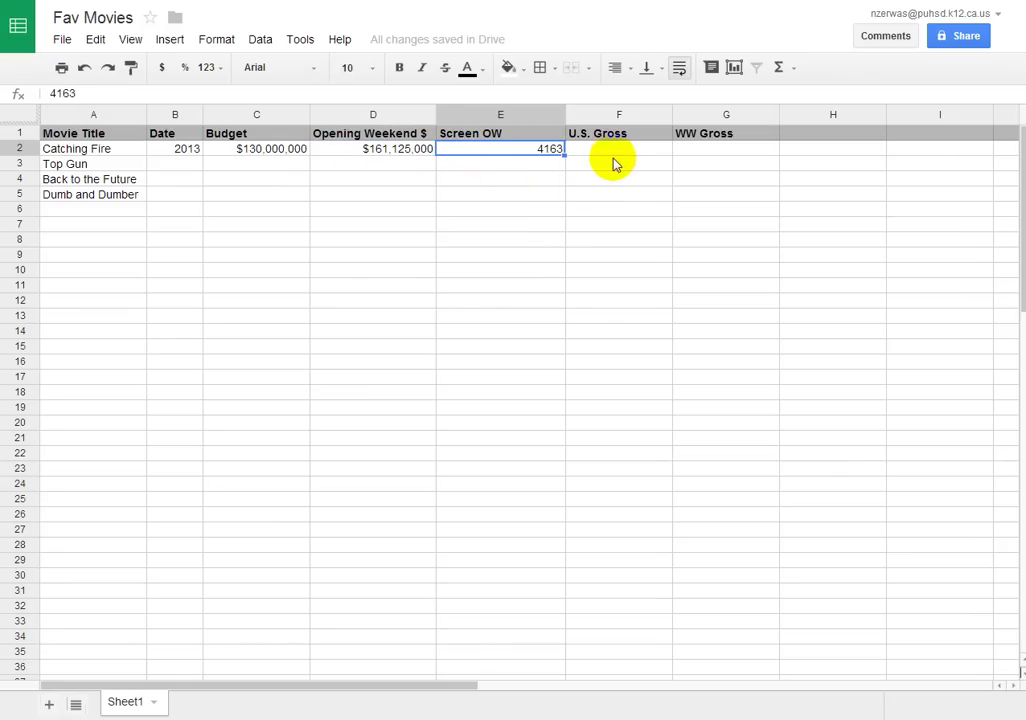
Format the Screen OW column (E) as a rounded number with a thousands separator
click(508, 114)
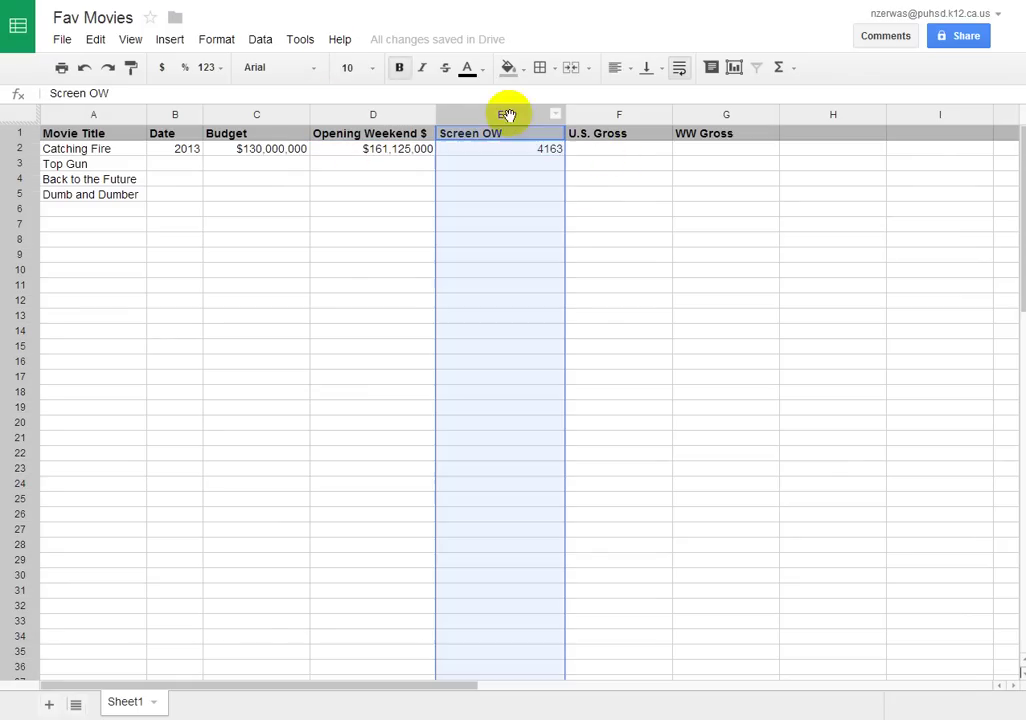
click(218, 40)
mouse_move(256, 73)
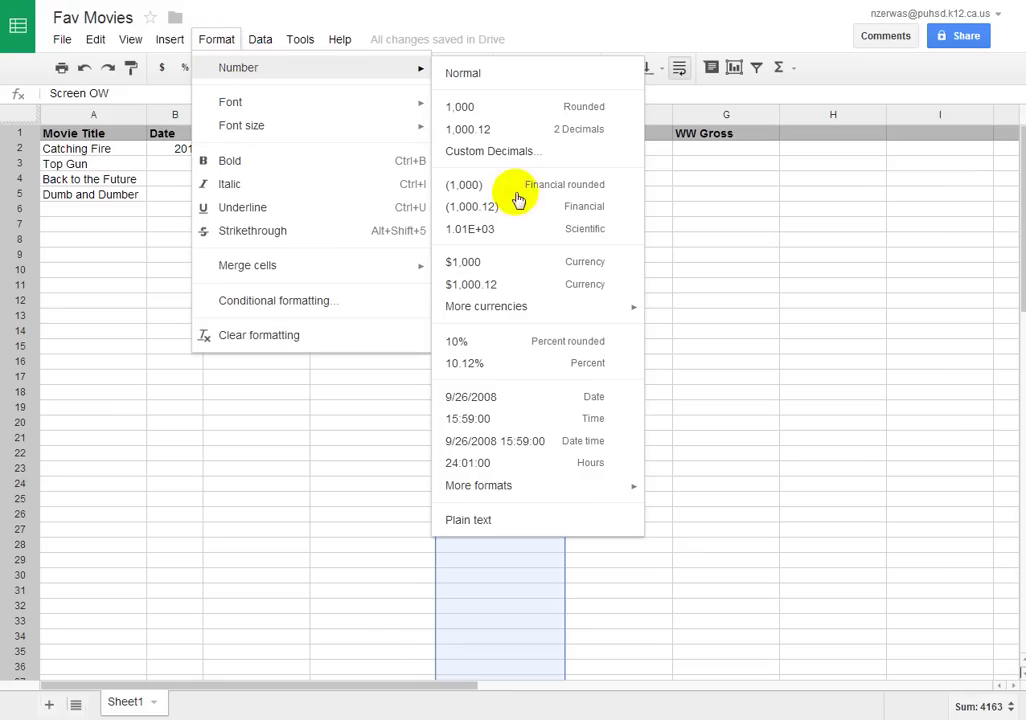
click(504, 116)
click(638, 239)
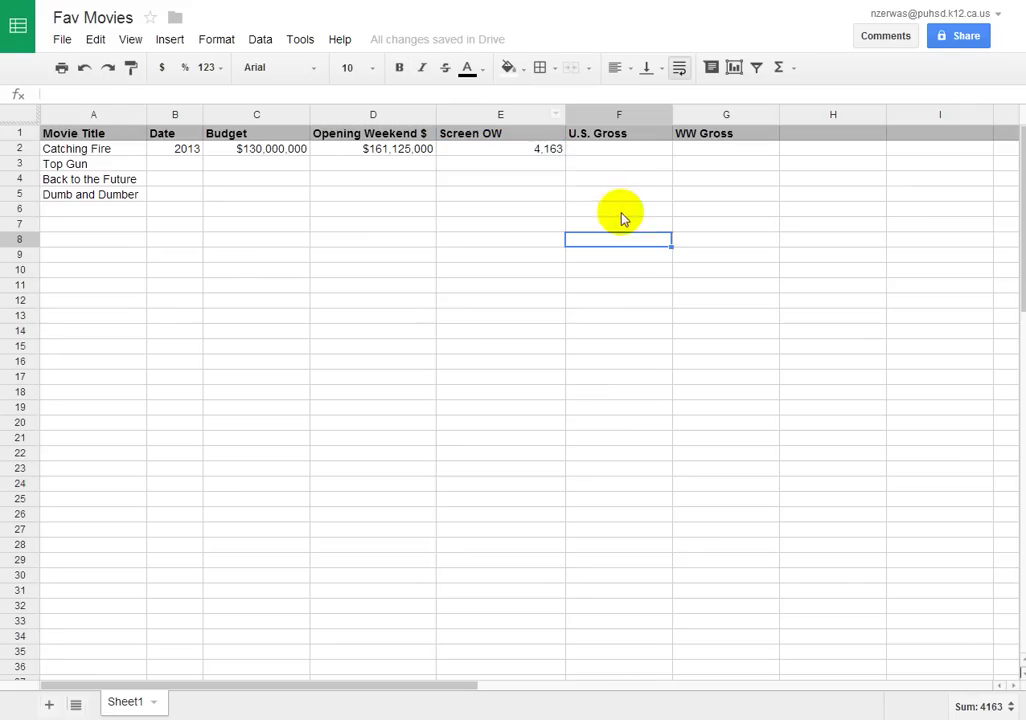
Copy the latest USA gross, 423,626,642, from IMDb and paste it into the spreadsheet's U.S. Gross cell F2
click(594, 154)
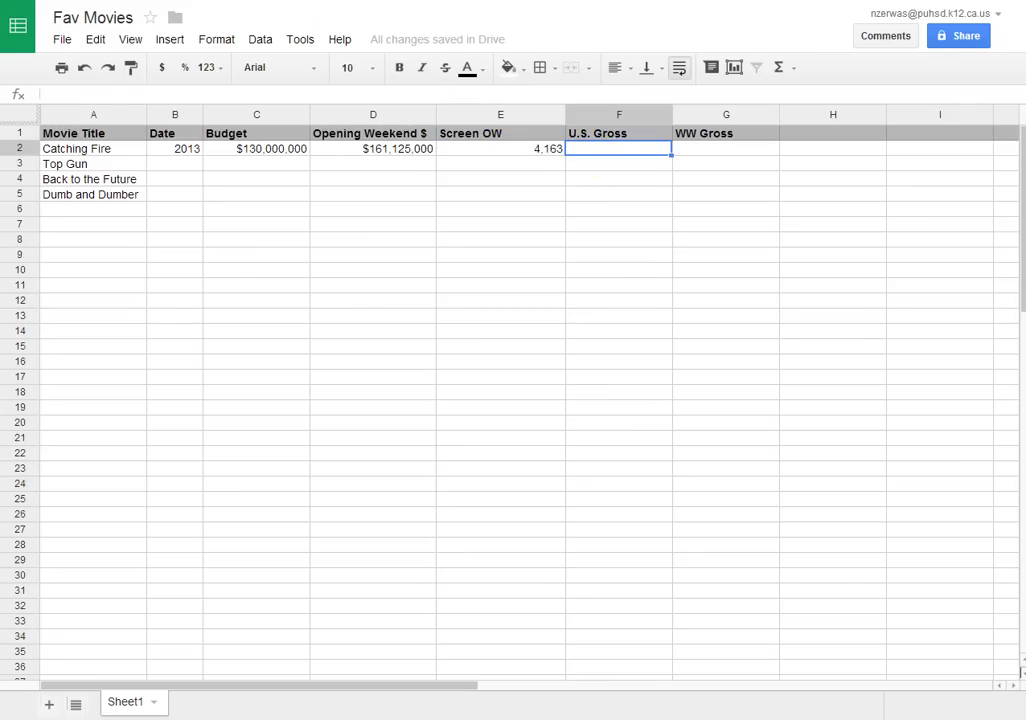
key(ctrl+Tab)
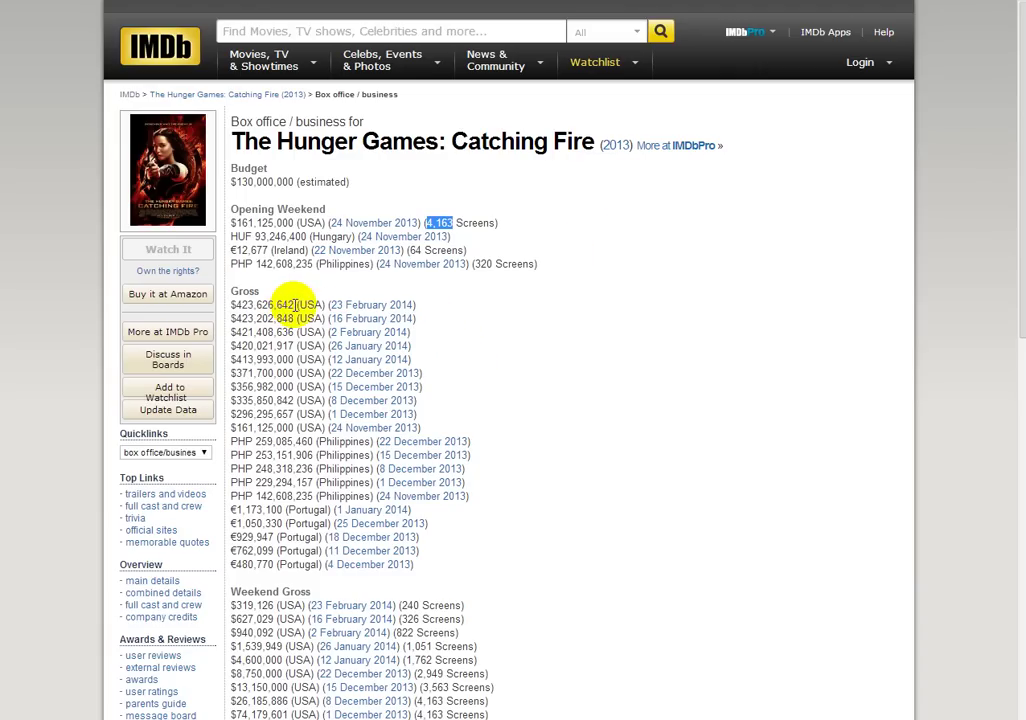
drag(292, 304, 239, 306)
key(ctrl+c)
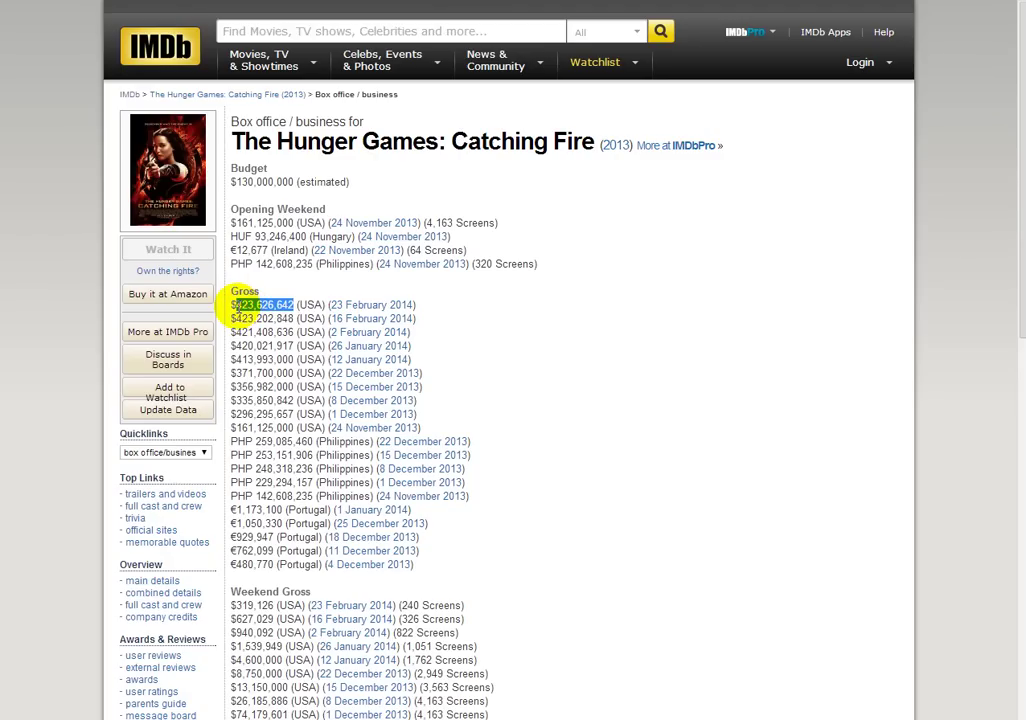
click(225, 0)
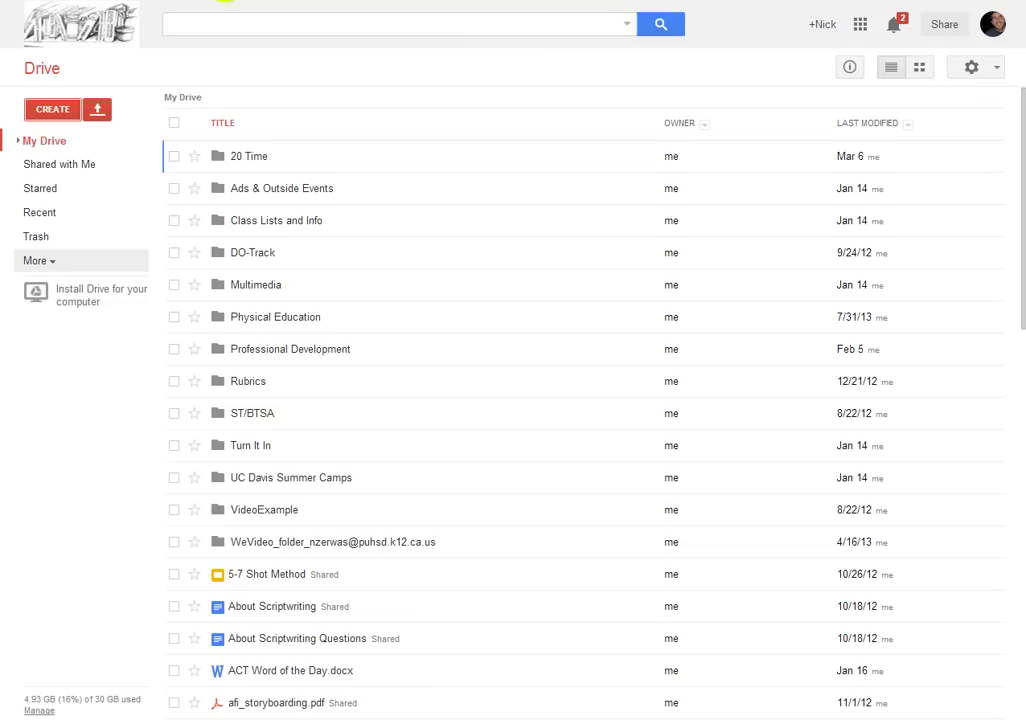
click(475, 0)
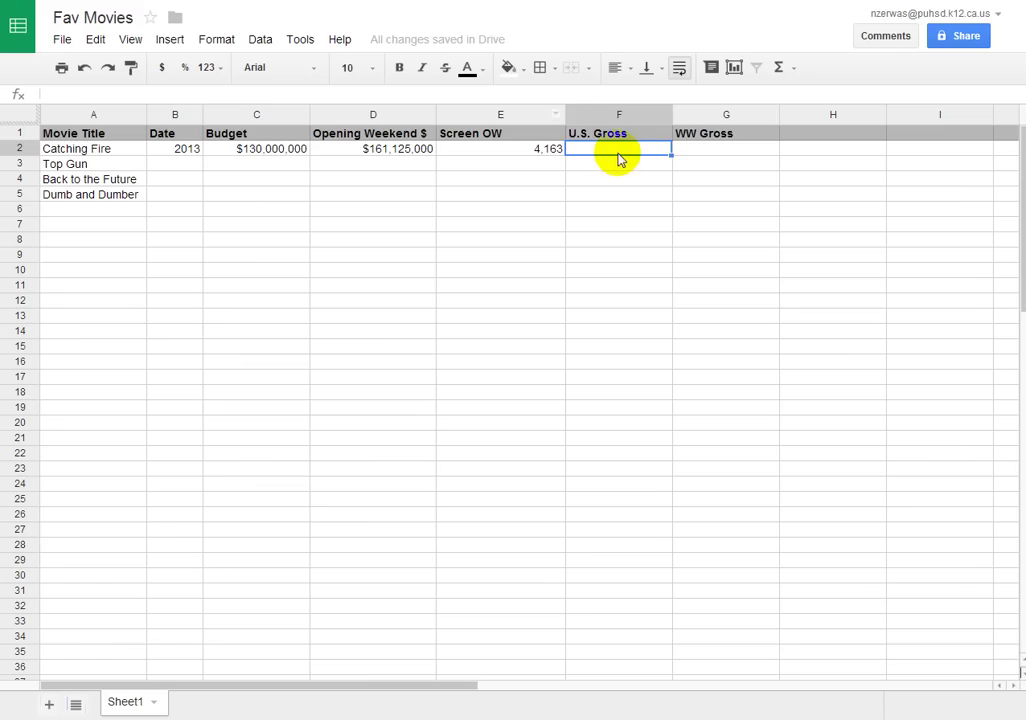
key(ctrl+v)
click(646, 245)
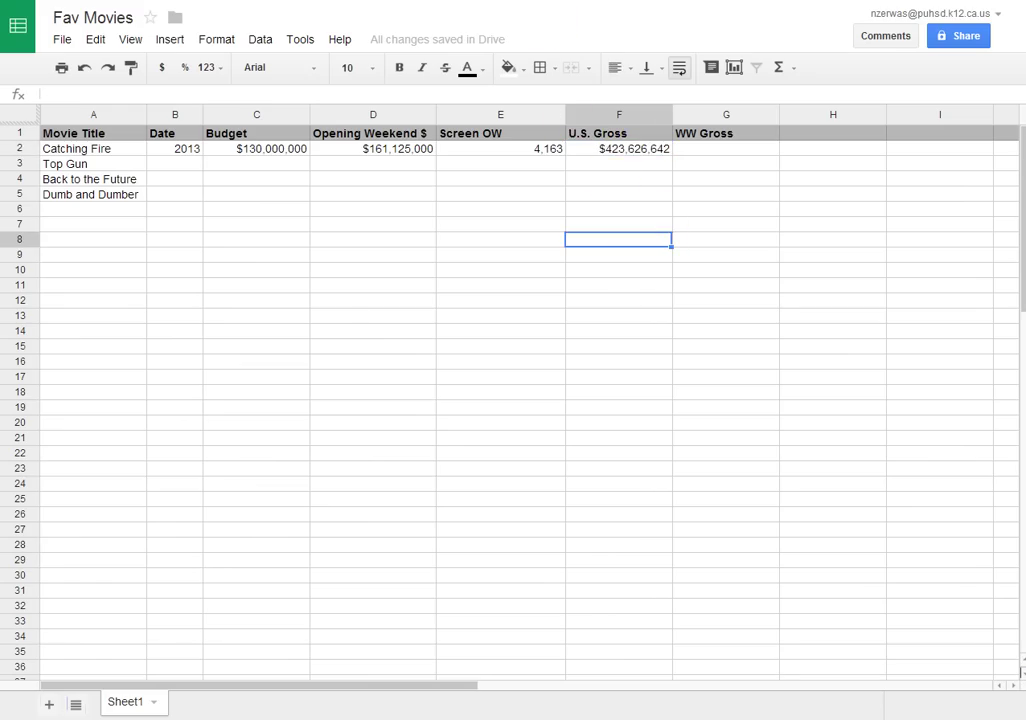
Return to IMDb and look through the box office page for Catching Fire's worldwide gross
click(455, 0)
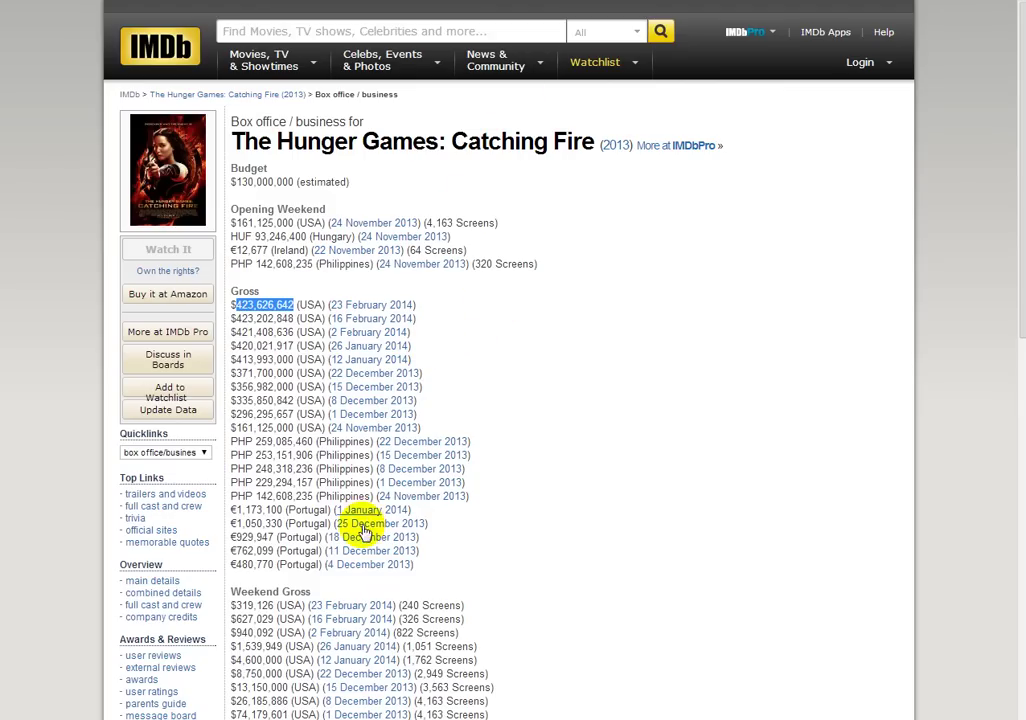
scroll(497, 516, down, 3)
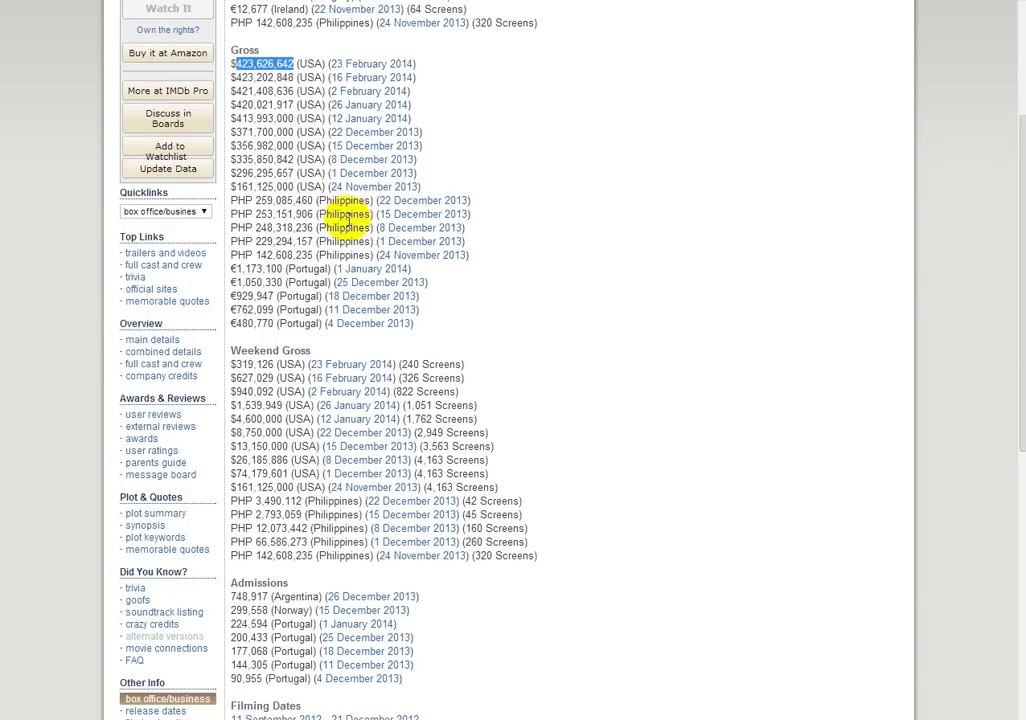
scroll(334, 289, down, 3)
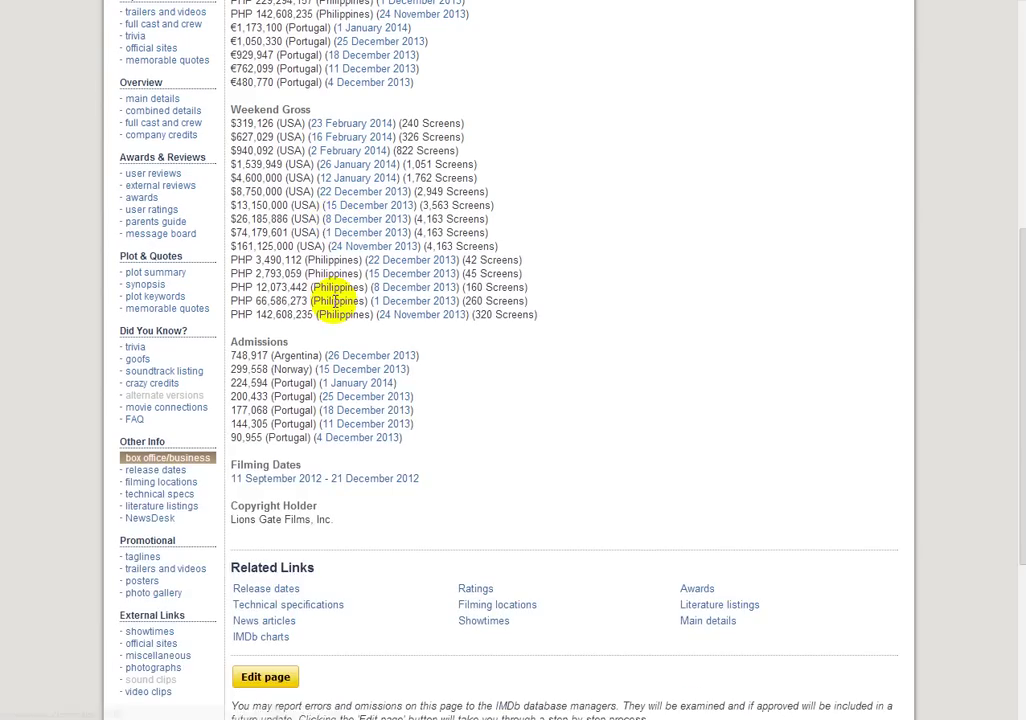
scroll(336, 301, up, 3)
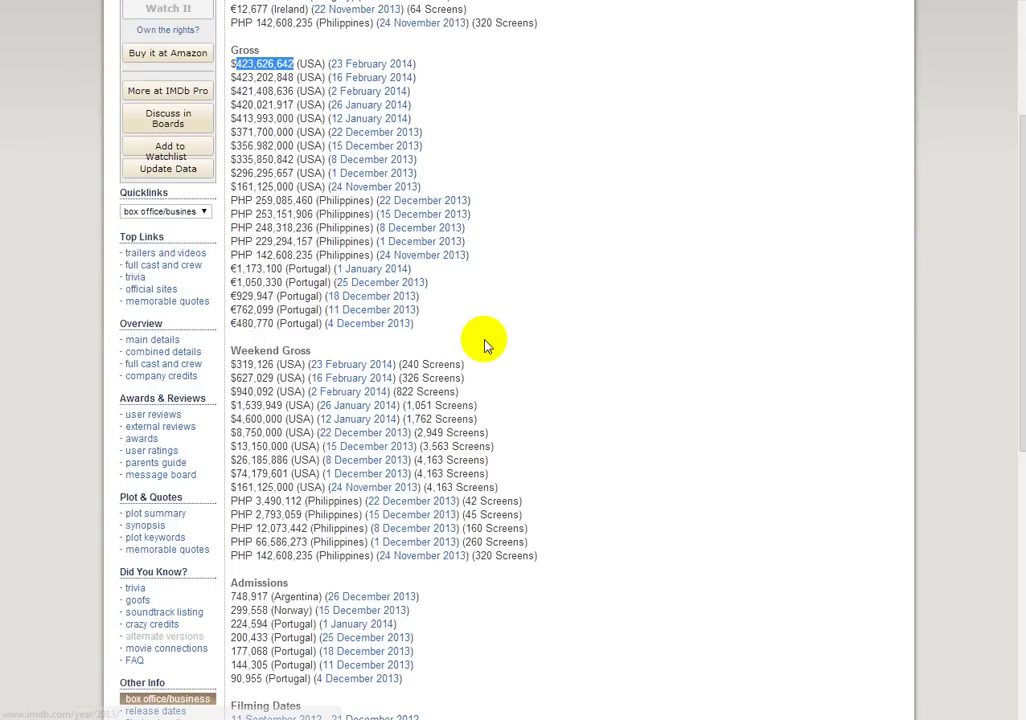
scroll(485, 316, up, 1)
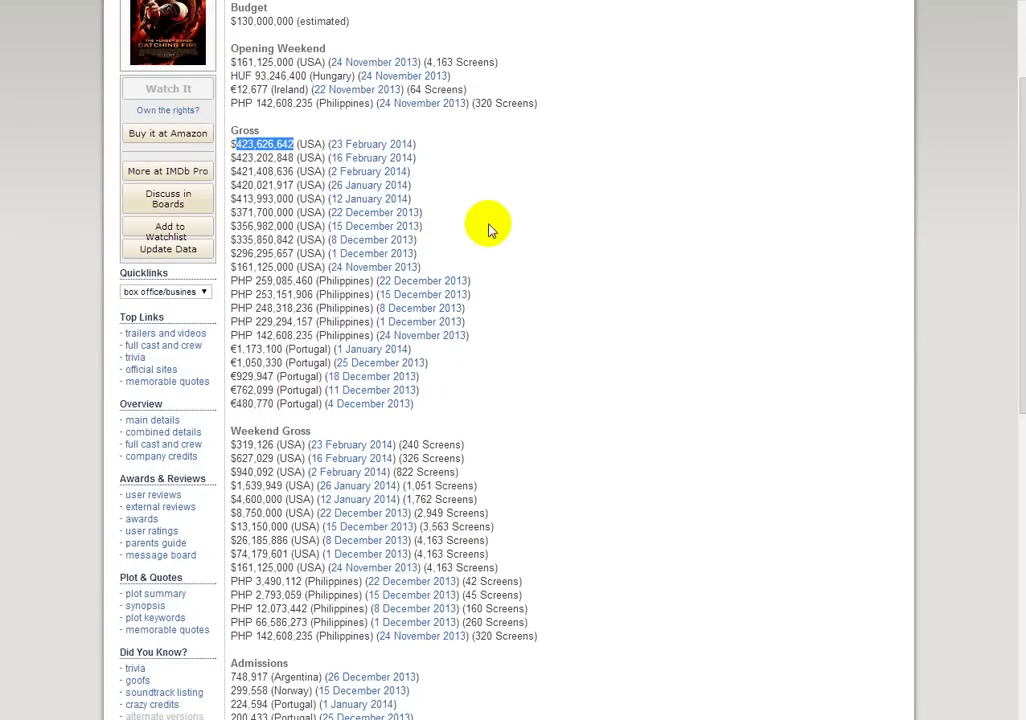
Search the web in a new tab for Catching Fire's world wide box office gross and open the film's BoxOffice page
key(ctrl+t)
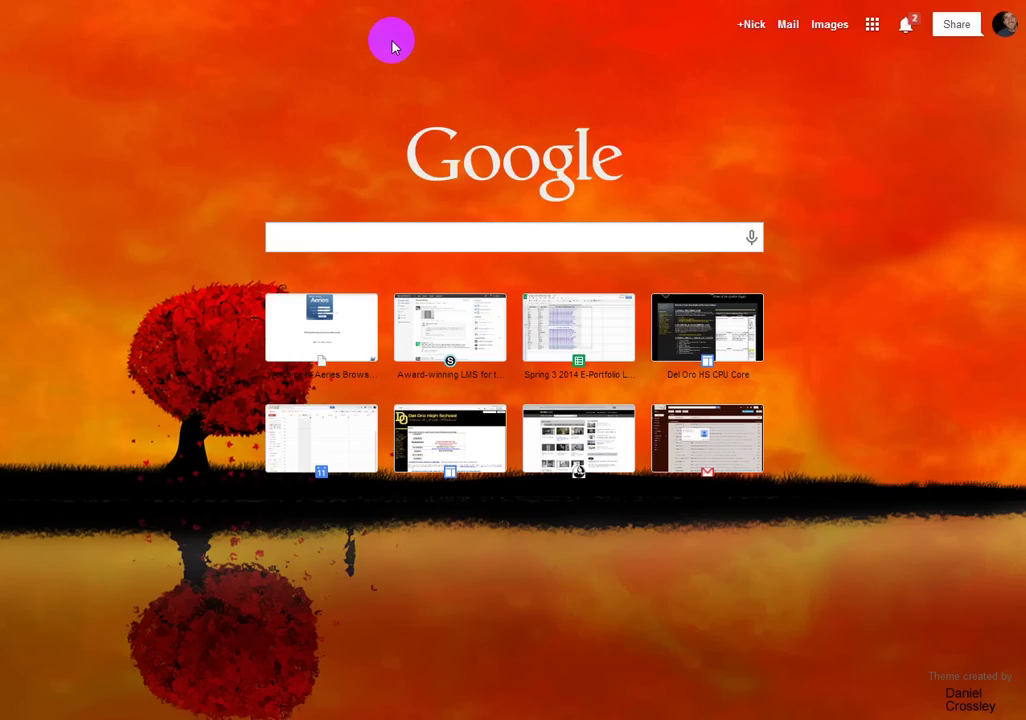
text(wor)
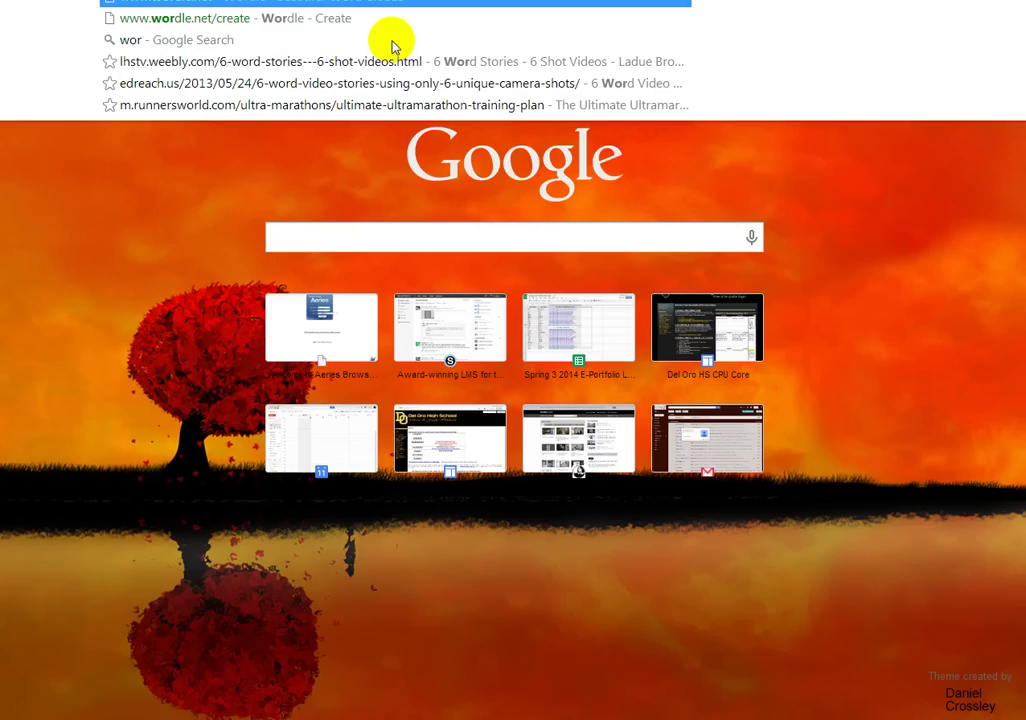
text(ld wide )
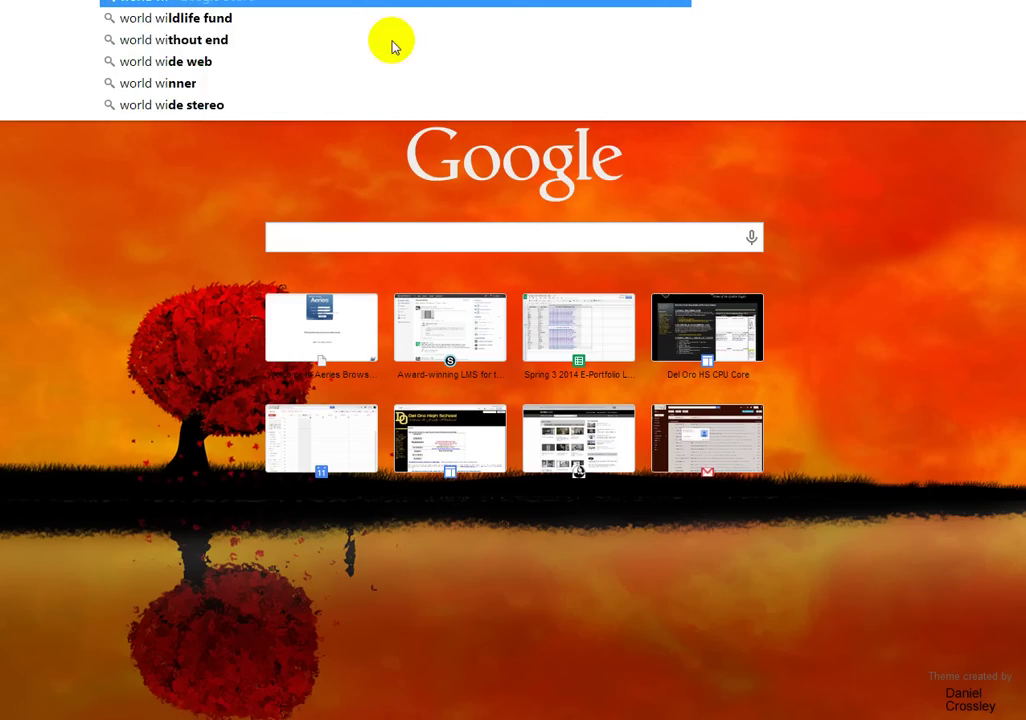
text(gros)
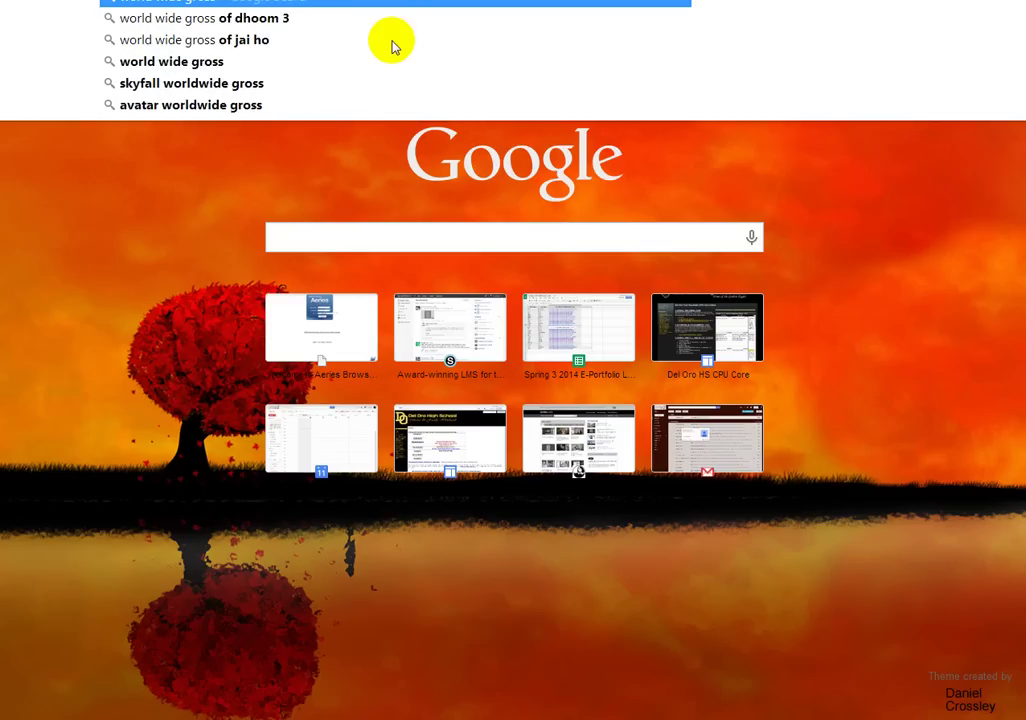
key(BackSpace)
key(BackSpace)
key(BackSpace)
key(BackSpace)
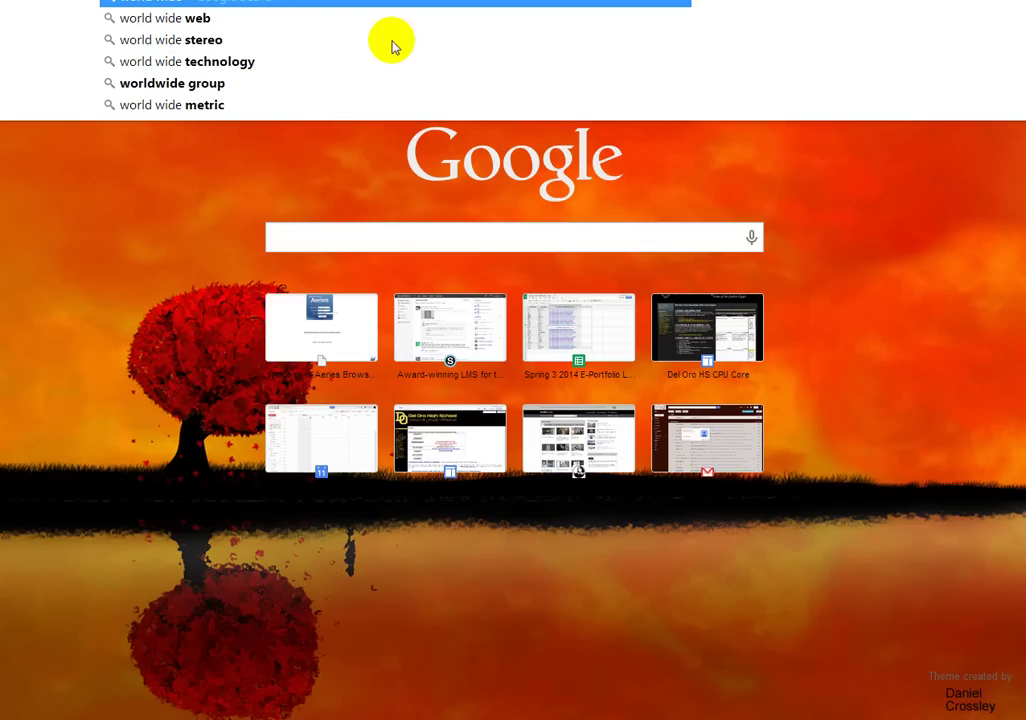
text(box office )
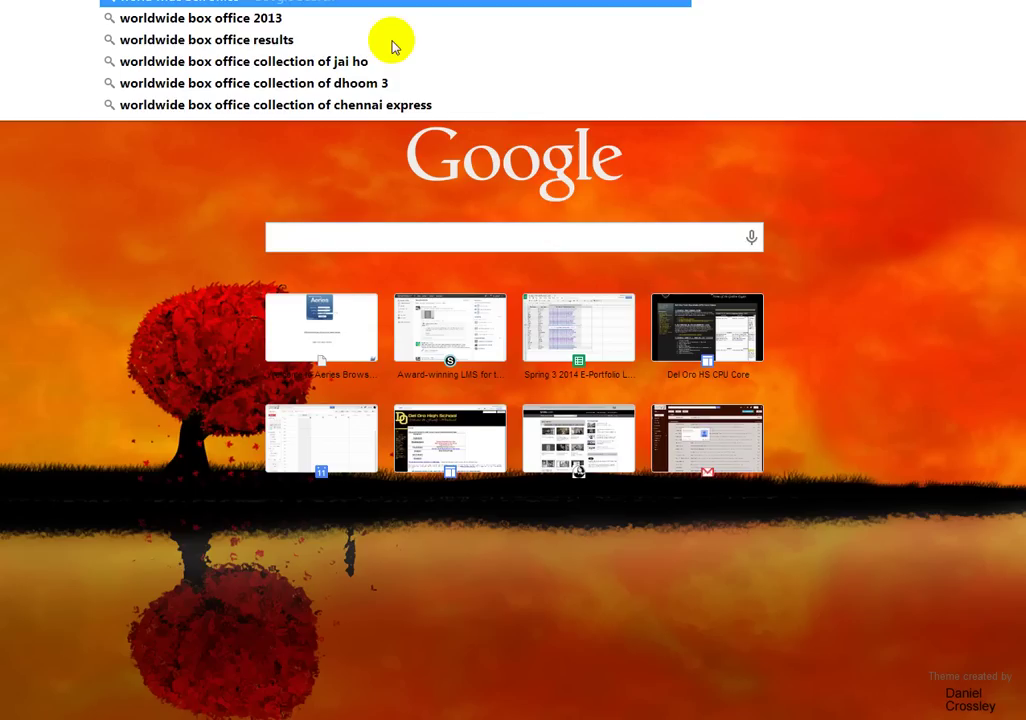
text(gross for)
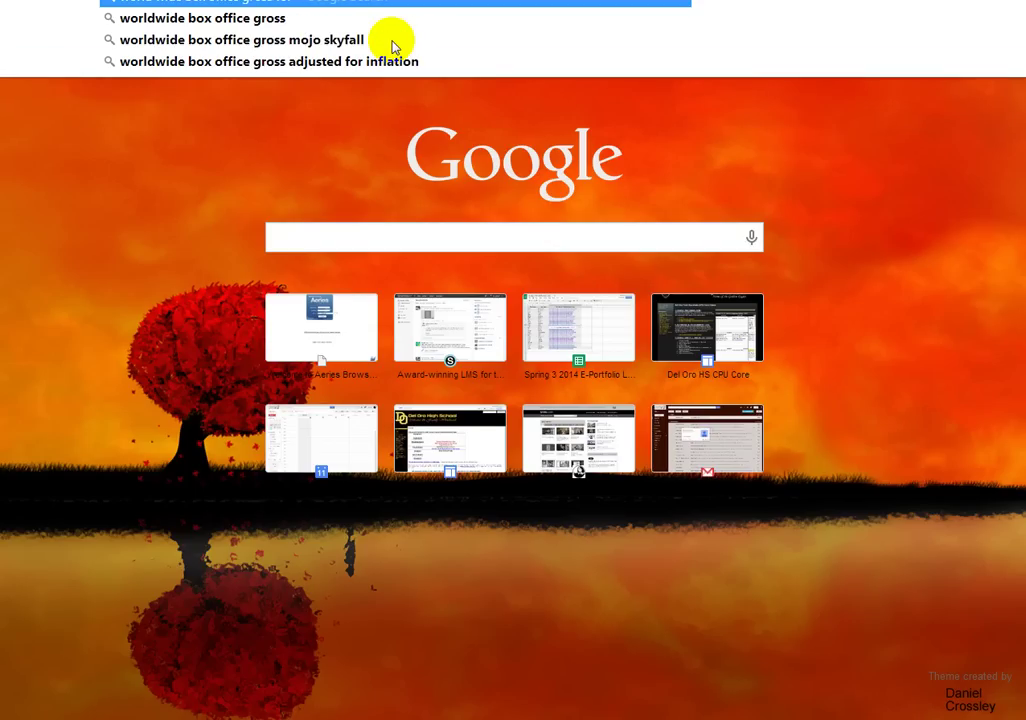
click(393, 42)
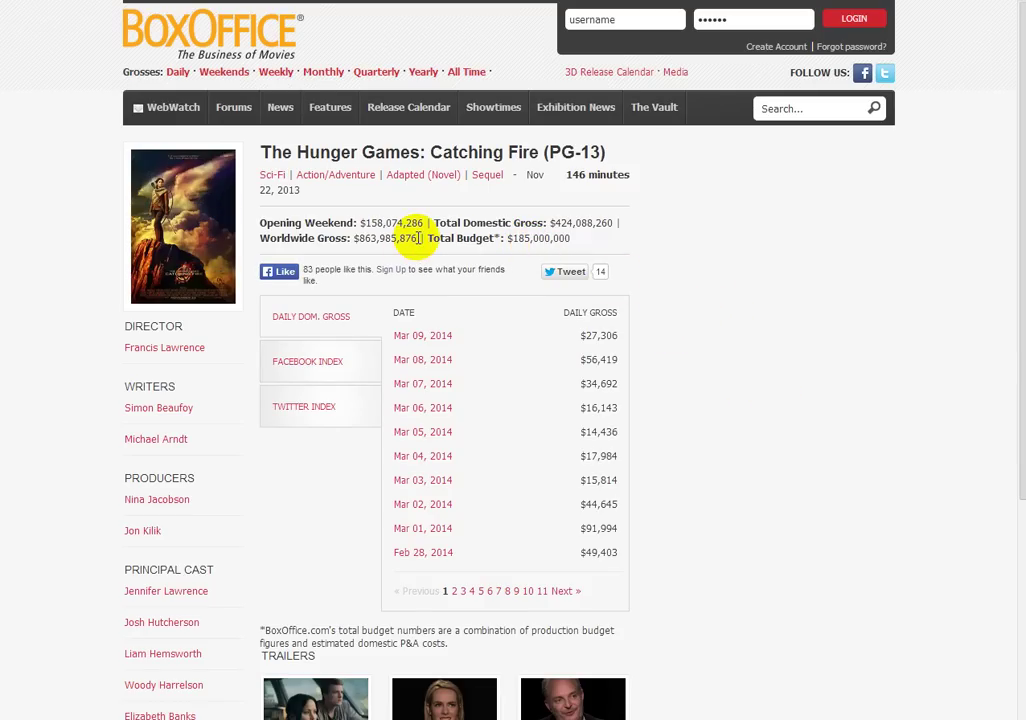
Copy the worldwide gross, 863,985,876, from the BoxOffice page and paste it into the spreadsheet's WW Gross cell G2
mouse_move(419, 238)
mouse_down()
mouse_move(365, 250)
mouse_move(413, 240)
mouse_up()
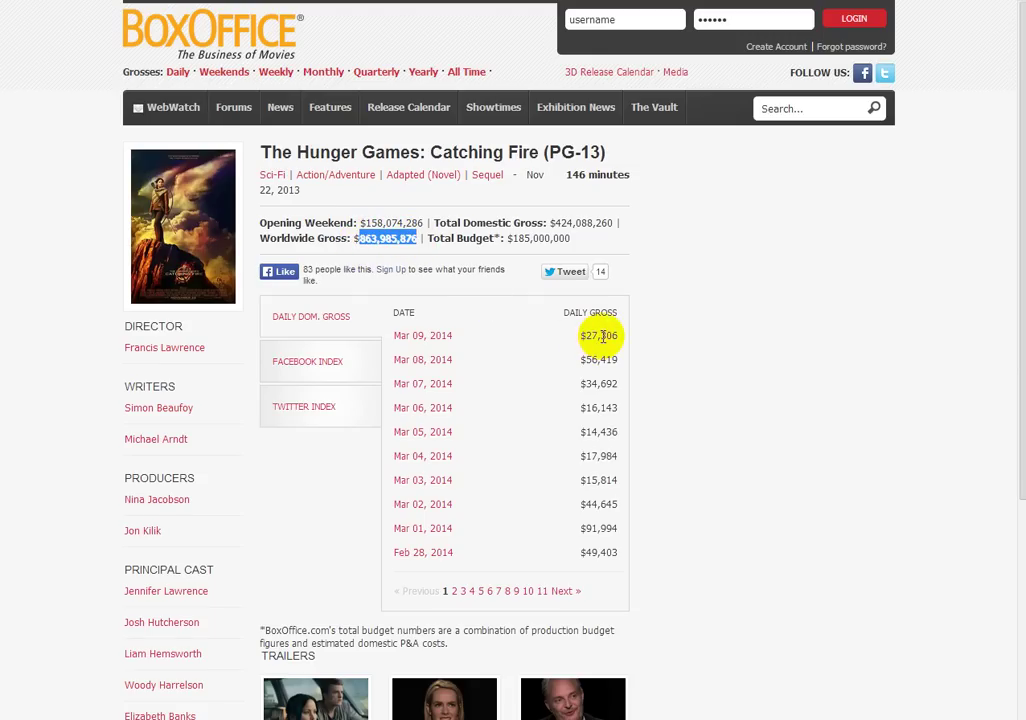
click(365, 1)
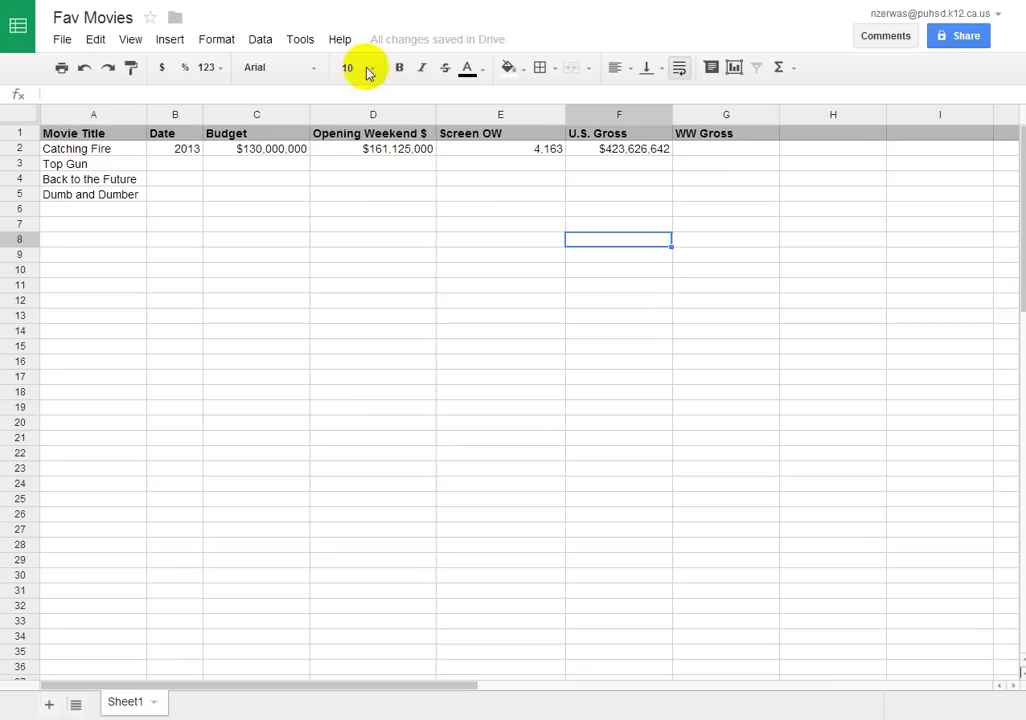
click(705, 152)
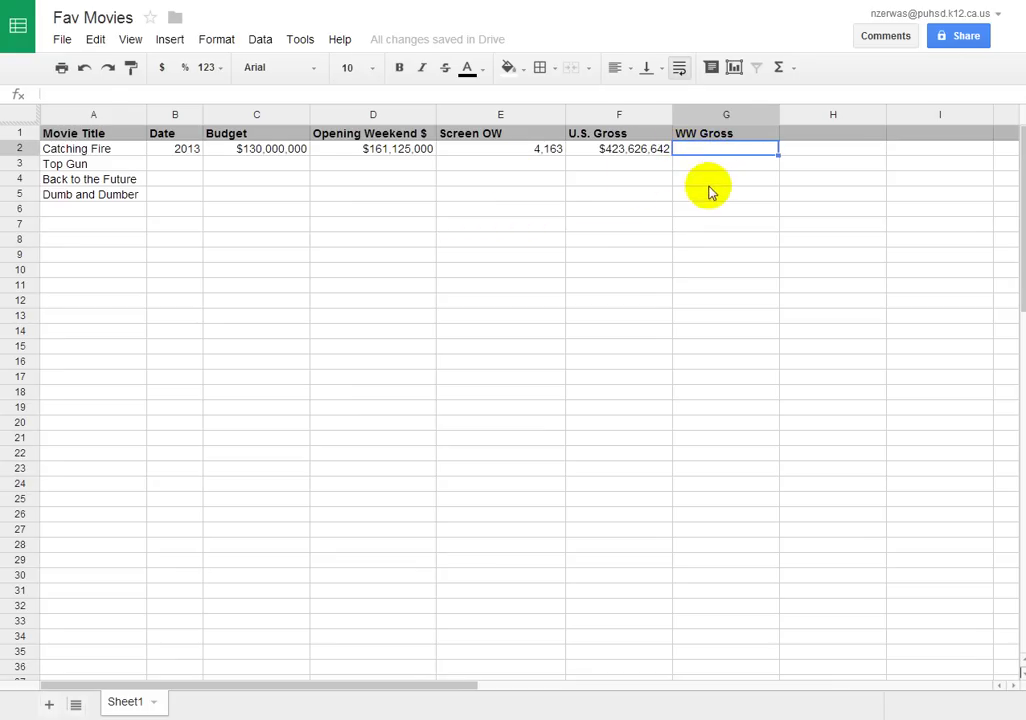
text($863,985,876)
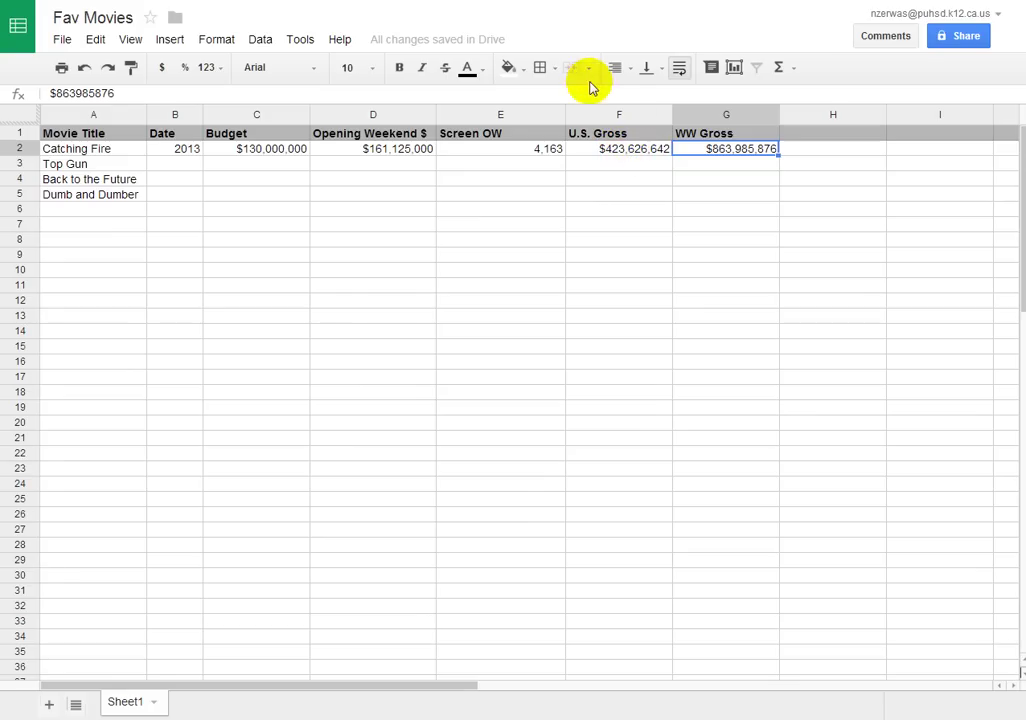
click(572, 1)
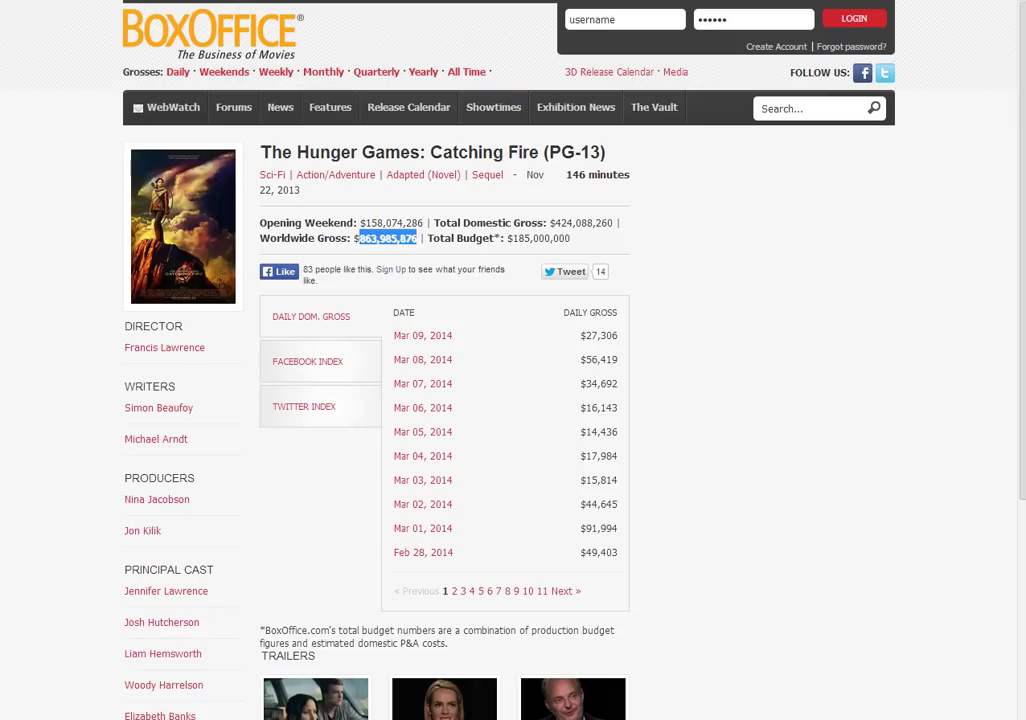
key(alt+Tab)
click(729, 242)
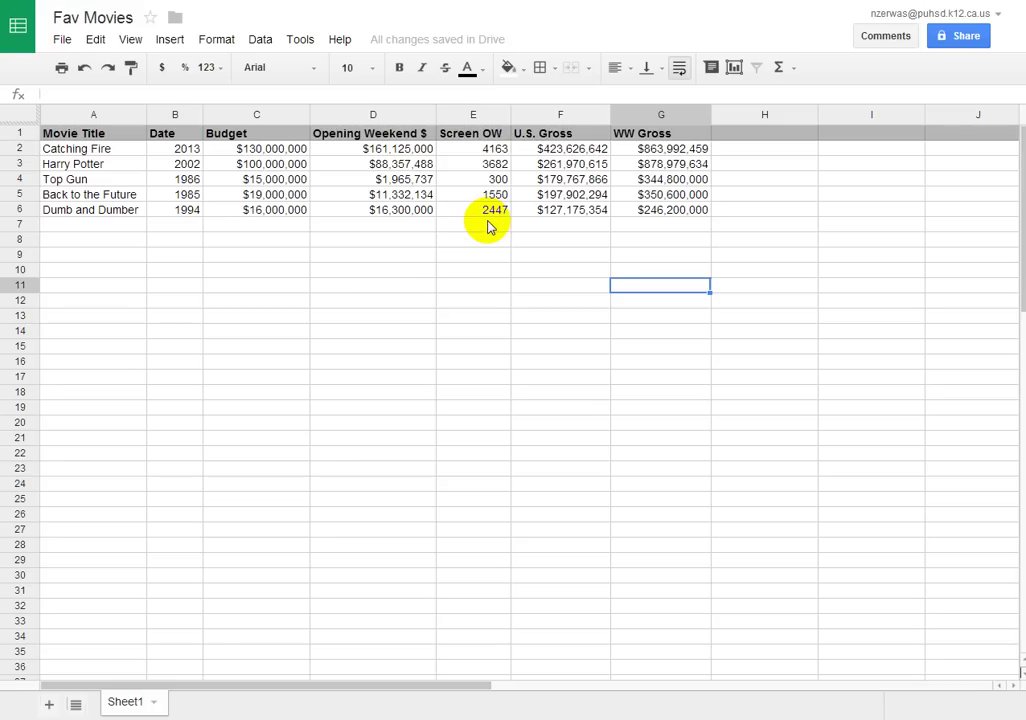
Insert a column to the right of Screen OW and give it the bold header "OW$ per screen"
right_click(474, 116)
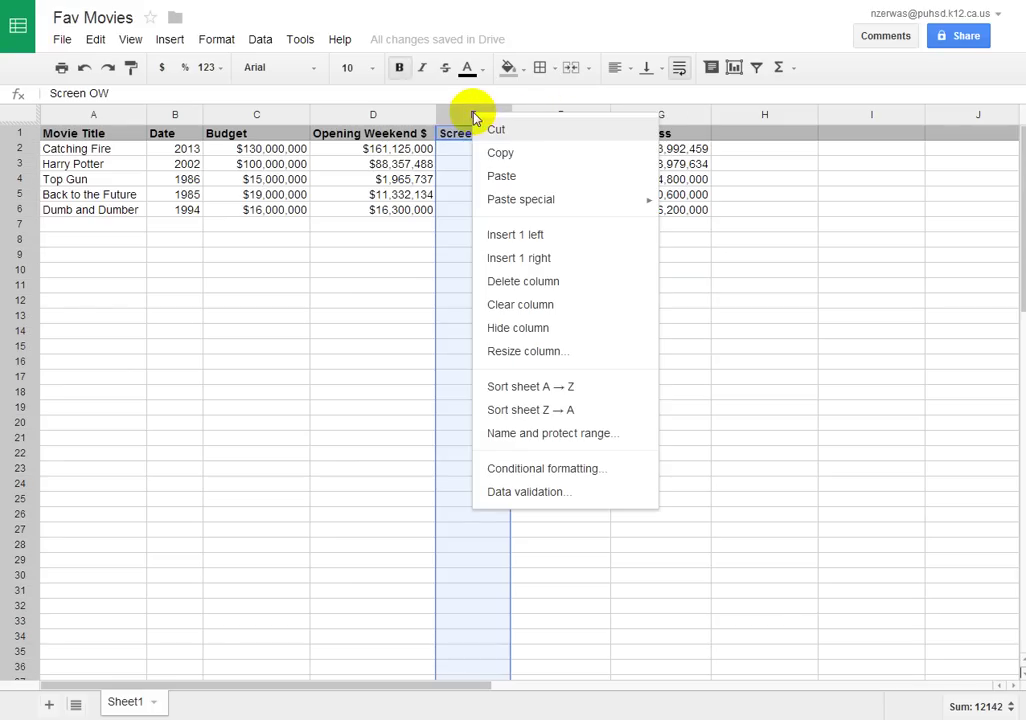
click(552, 262)
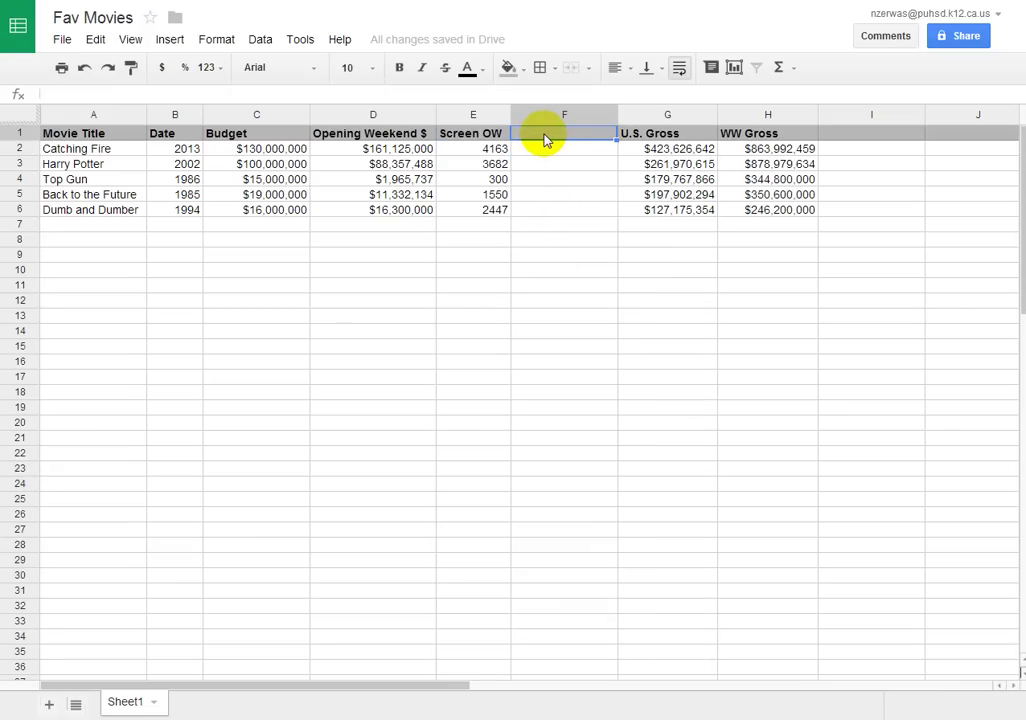
text(OW)
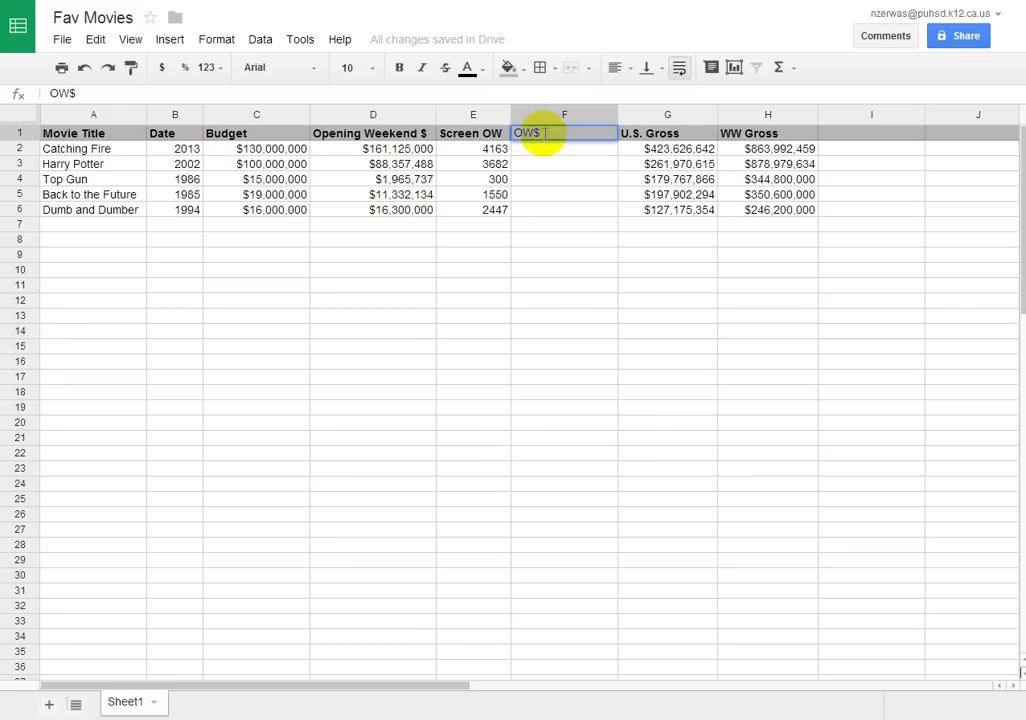
text($ per screen)
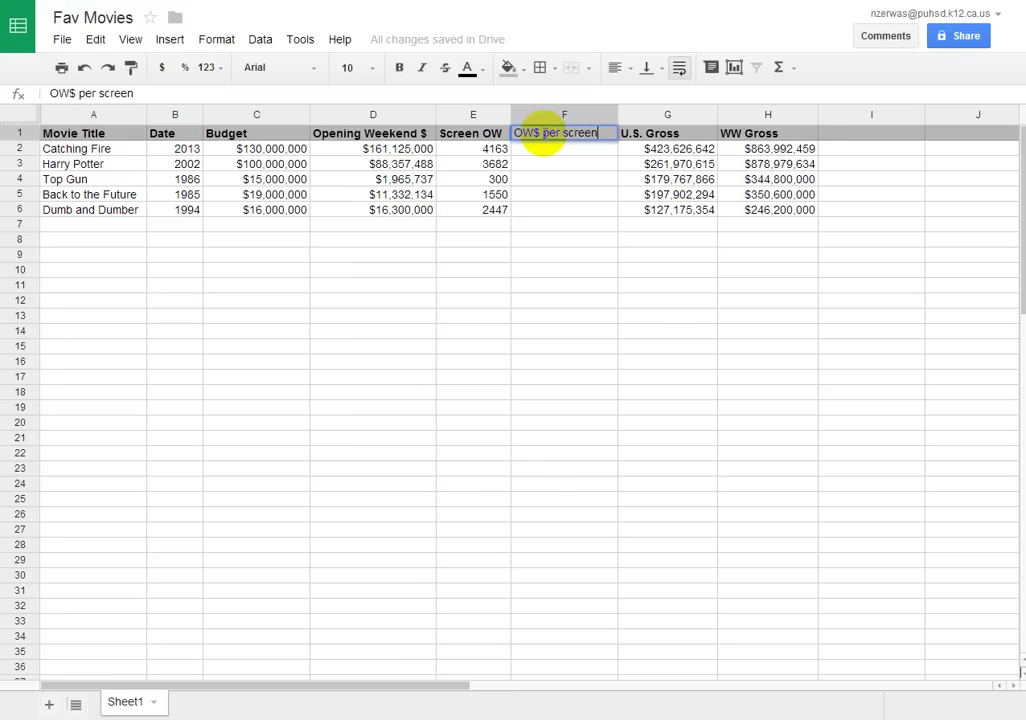
click(478, 135)
click(526, 133)
click(399, 67)
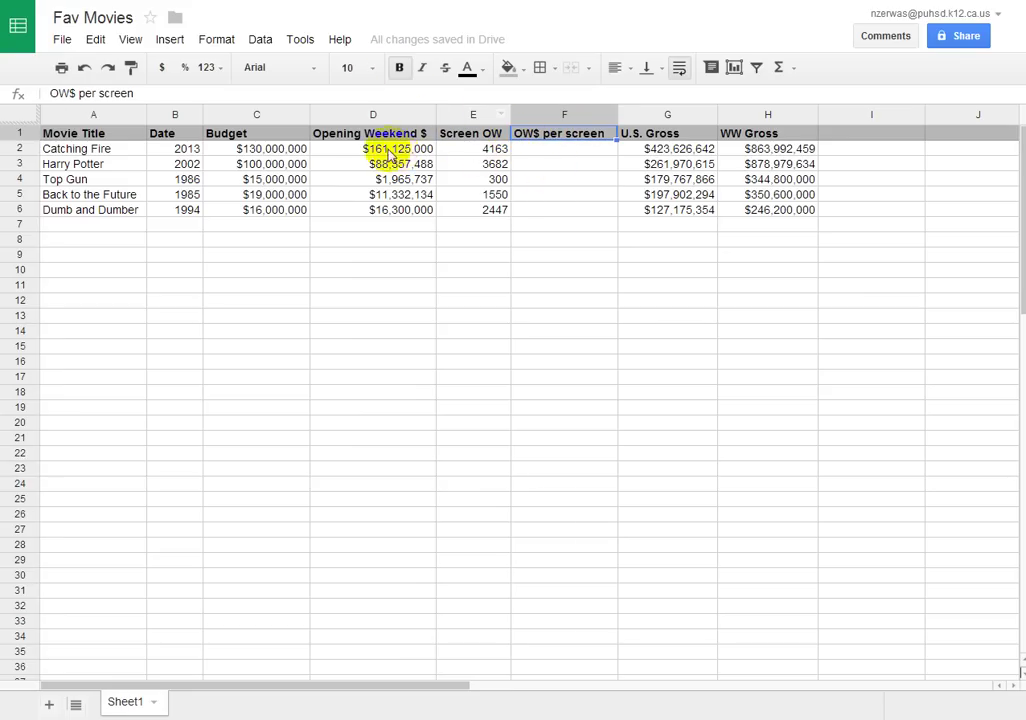
Enter the formula =D2/E2 in F2 to divide Catching Fire's opening weekend by its screen count
click(533, 155)
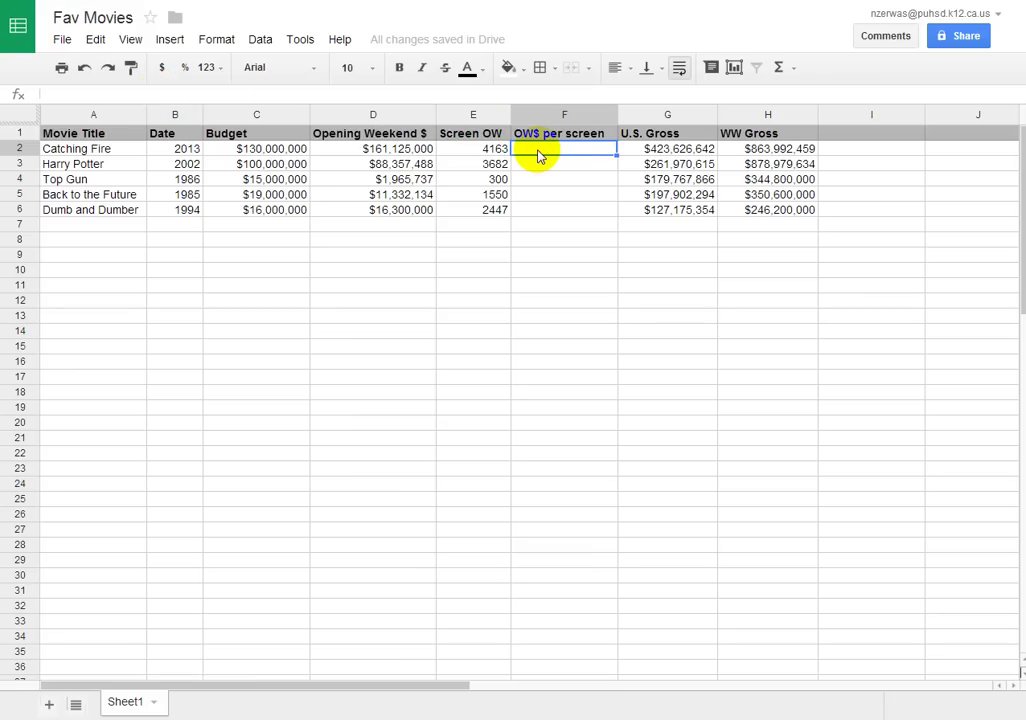
text(=)
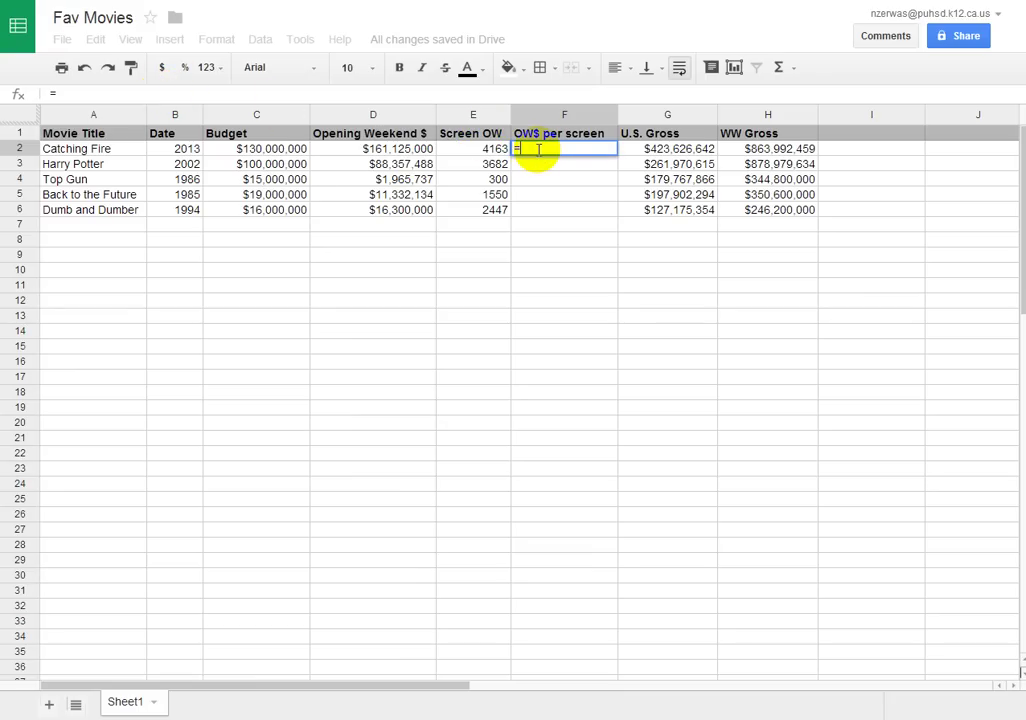
click(403, 155)
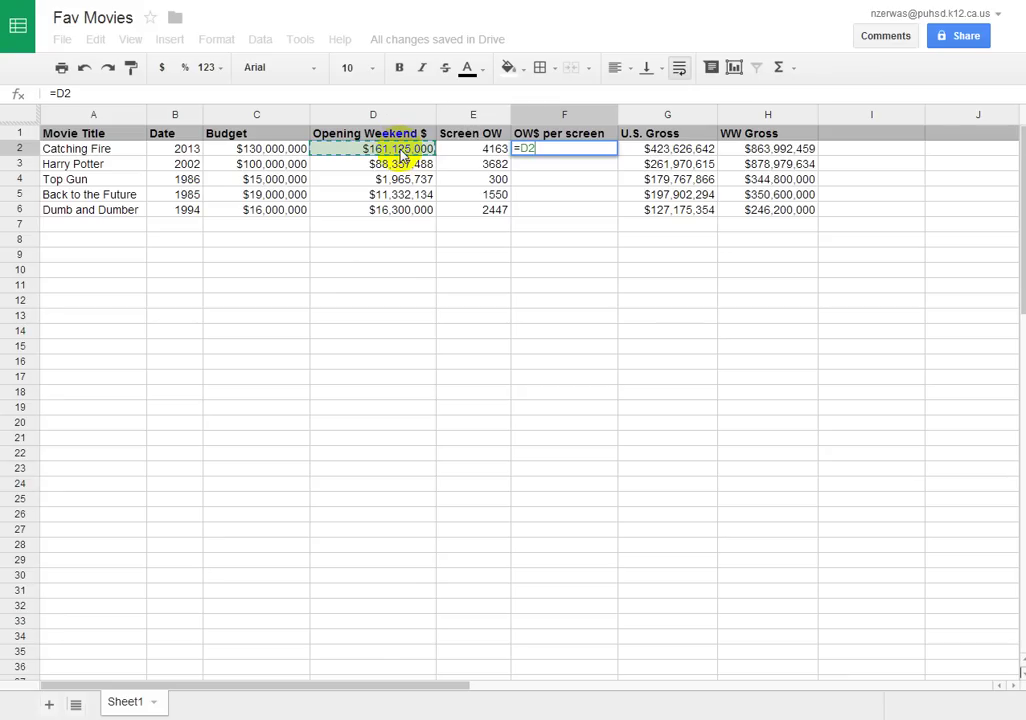
click(478, 155)
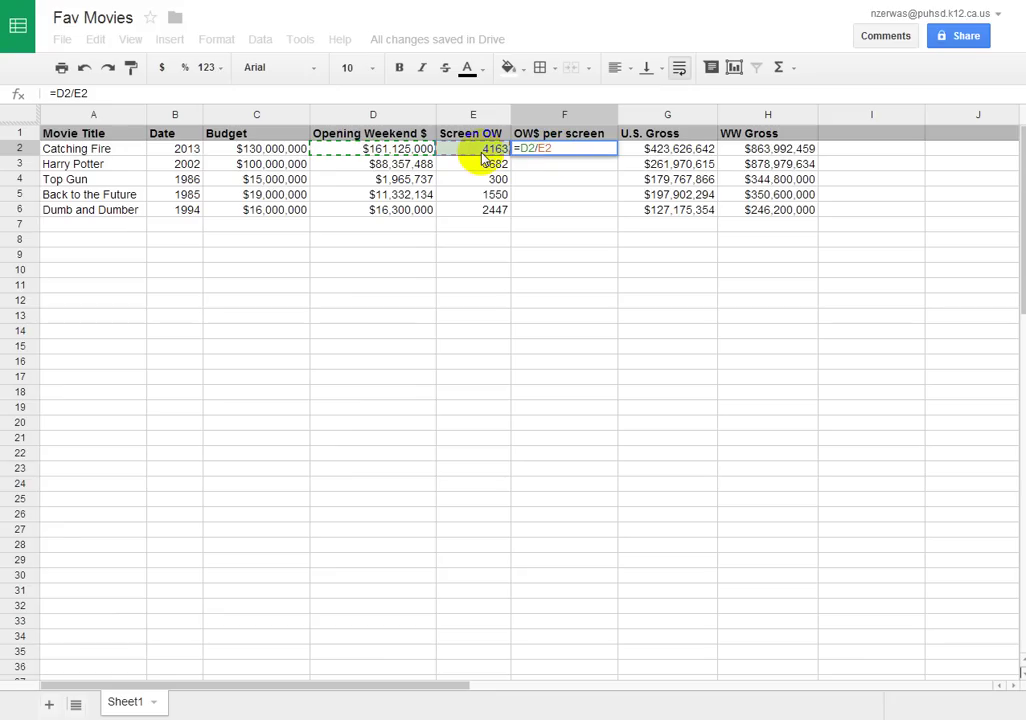
key(Return)
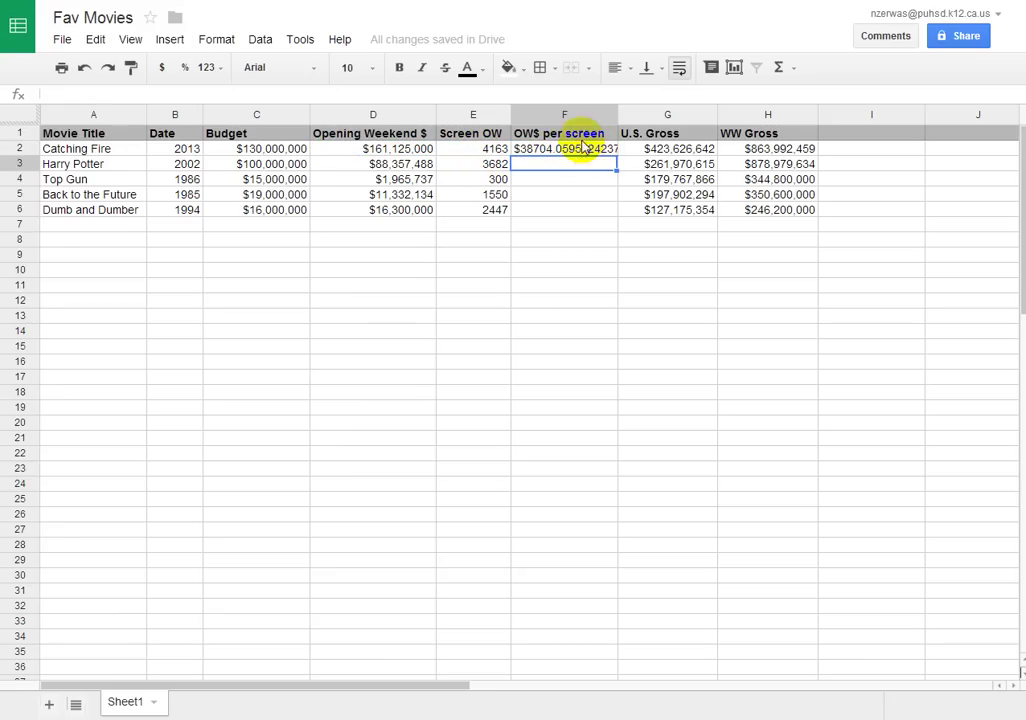
Format the OW$ per screen column (F) as currency with two decimals
click(553, 115)
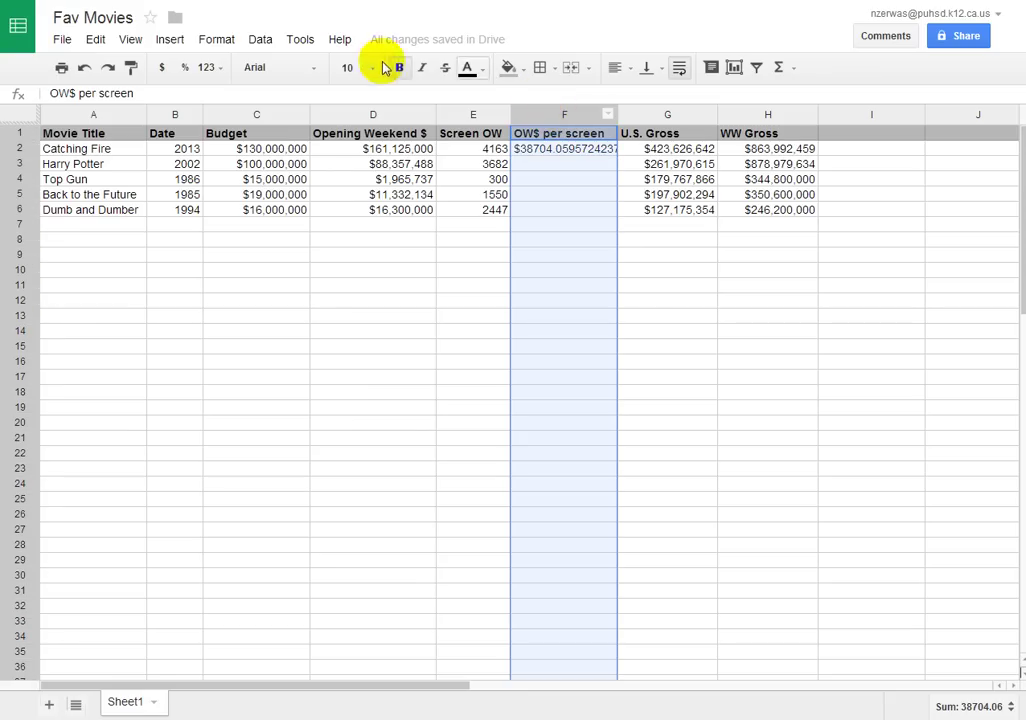
click(222, 40)
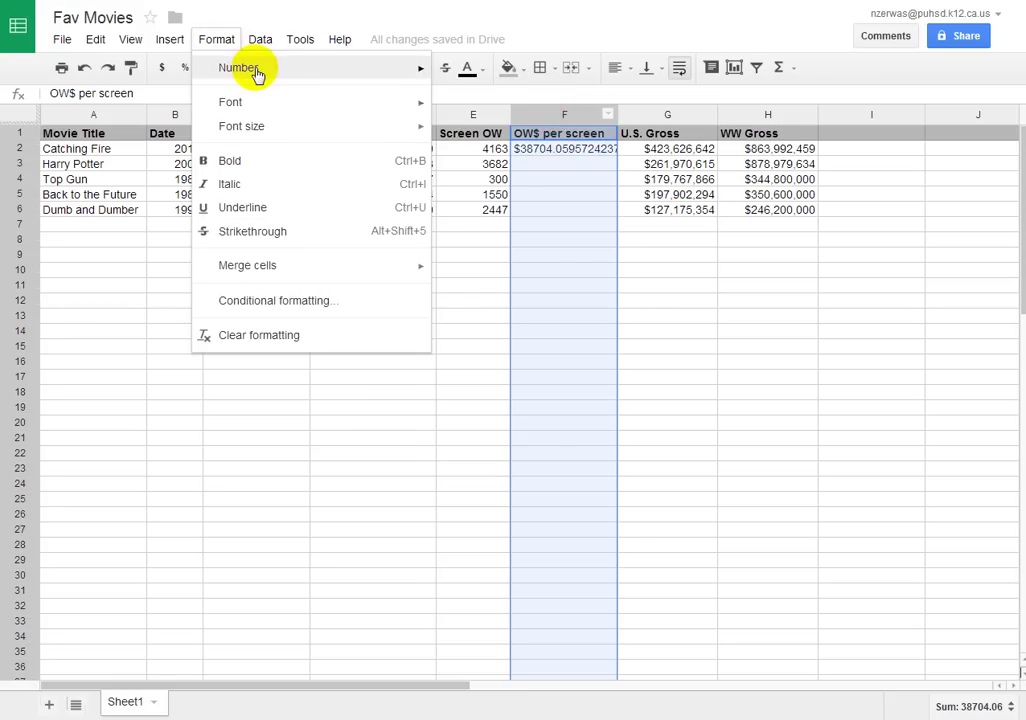
mouse_move(256, 73)
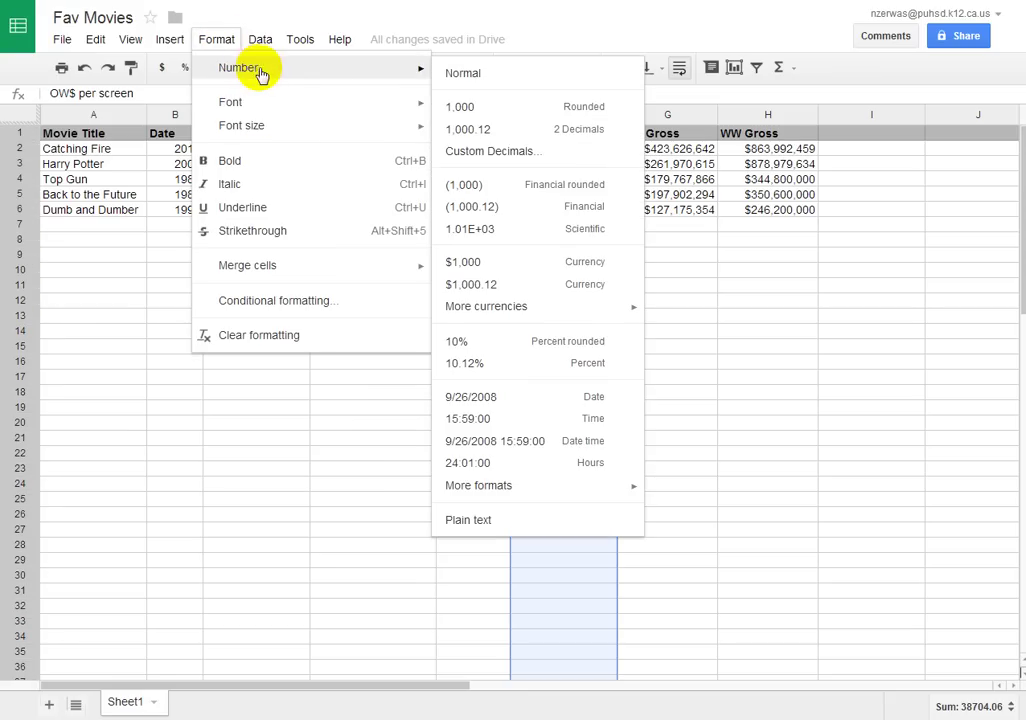
click(524, 289)
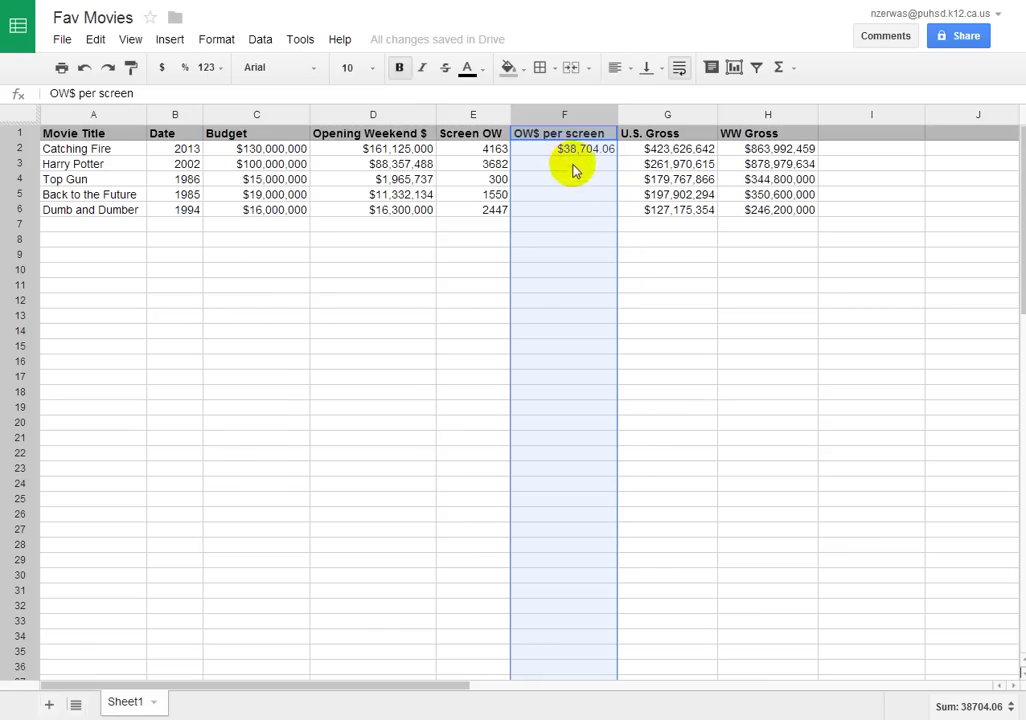
click(573, 166)
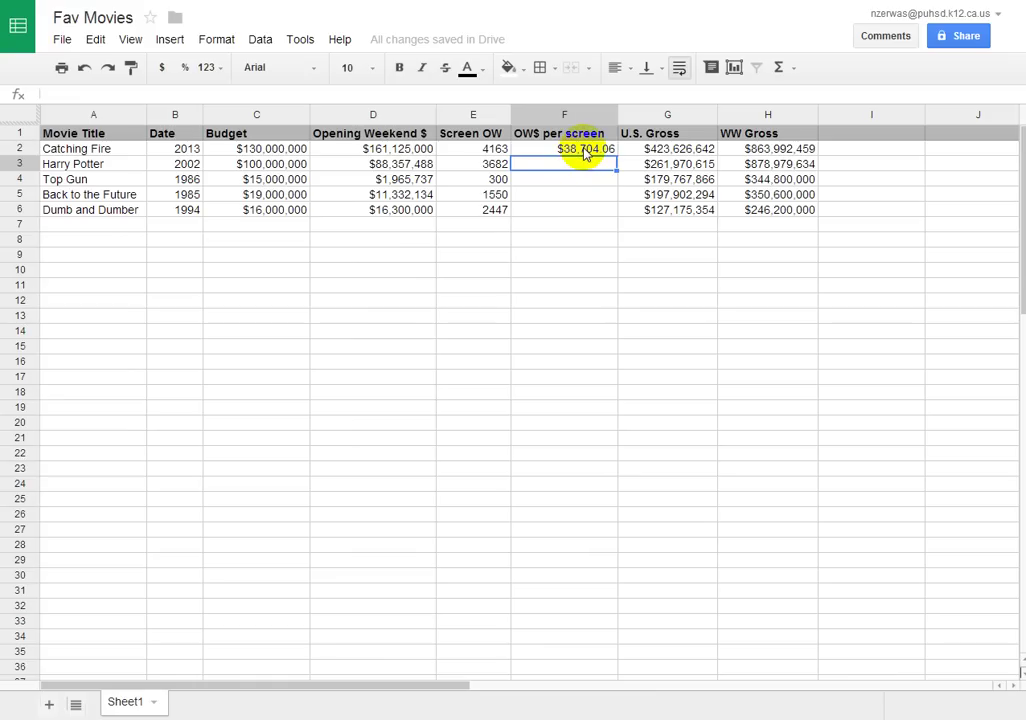
click(585, 151)
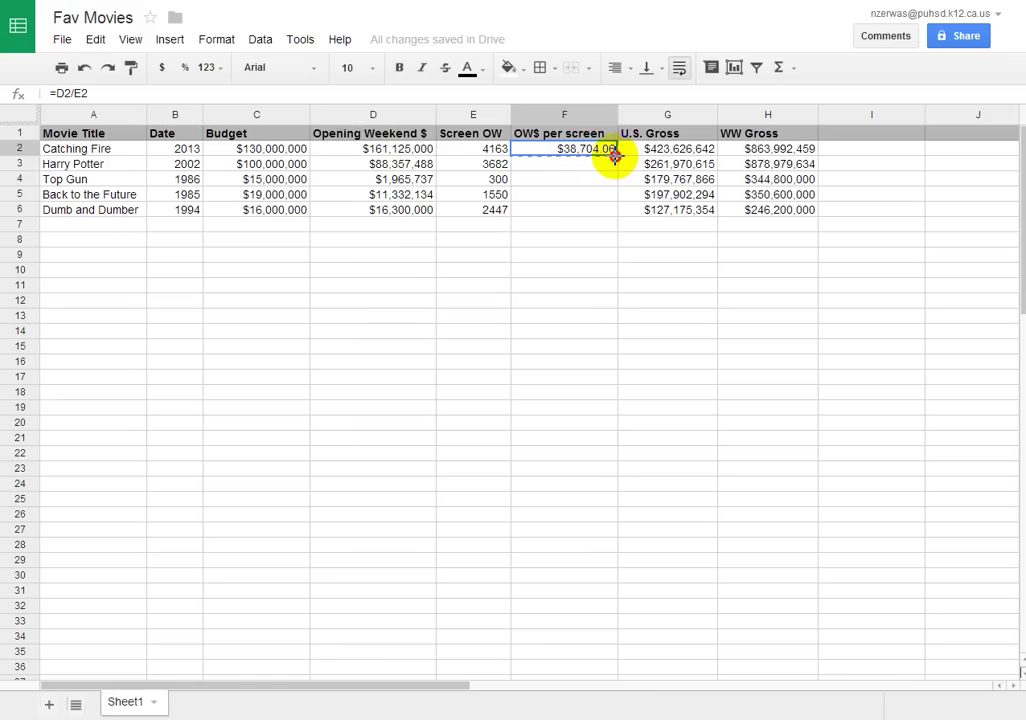
drag(615, 155, 609, 213)
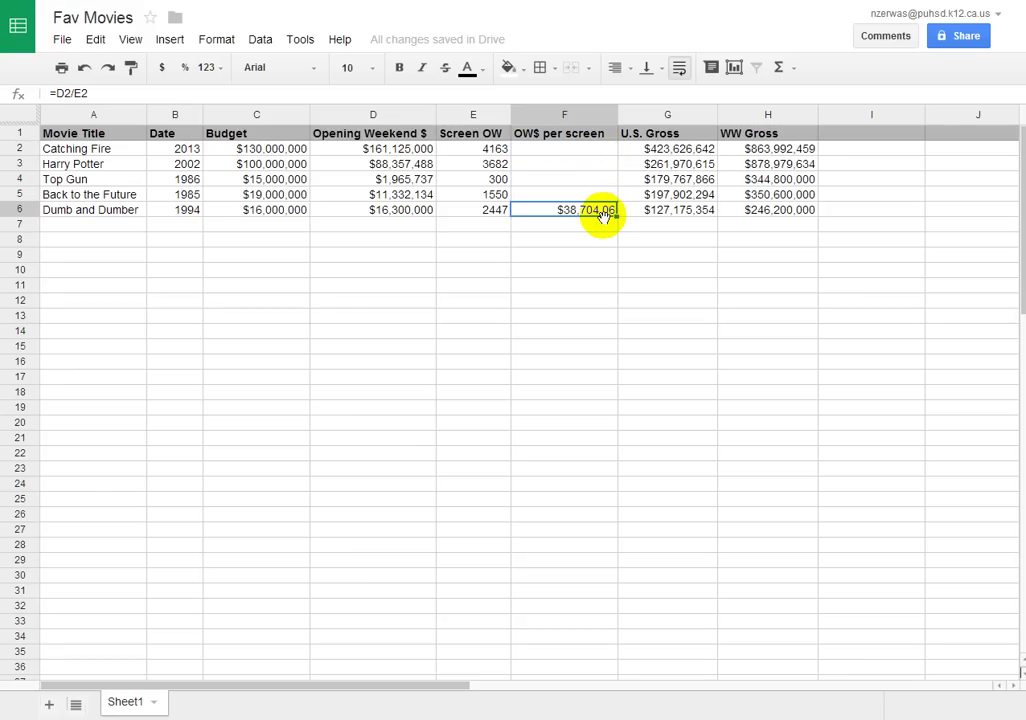
key(ctrl+z)
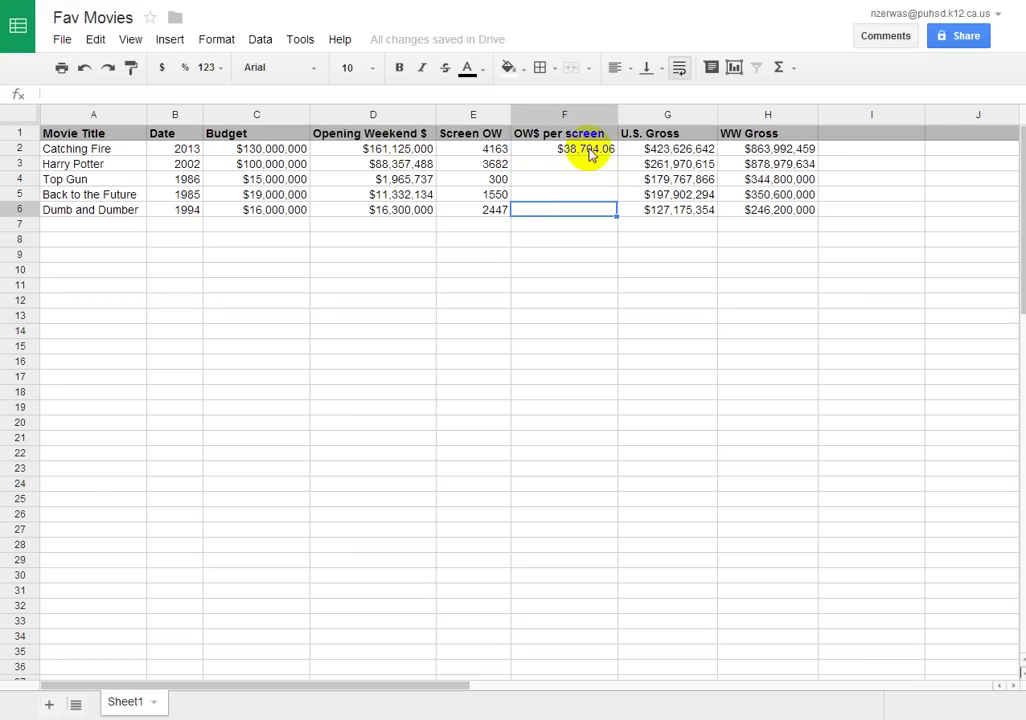
Fill the F2 formula down through F6 and check the copied formulas in F3 and F4
click(598, 152)
drag(615, 155, 607, 213)
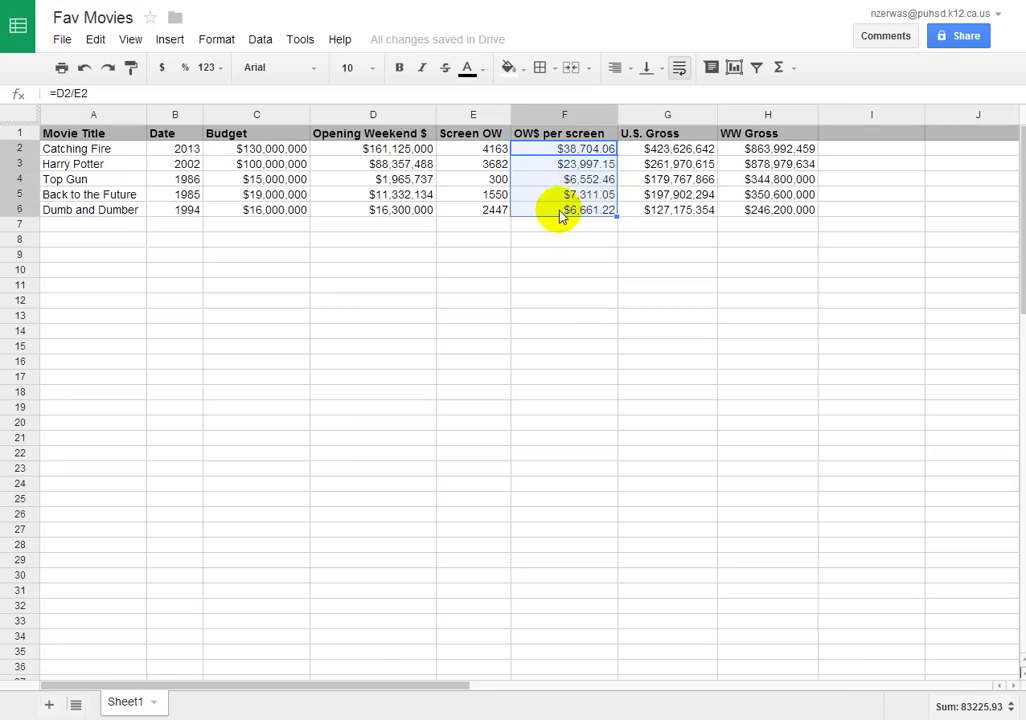
click(556, 166)
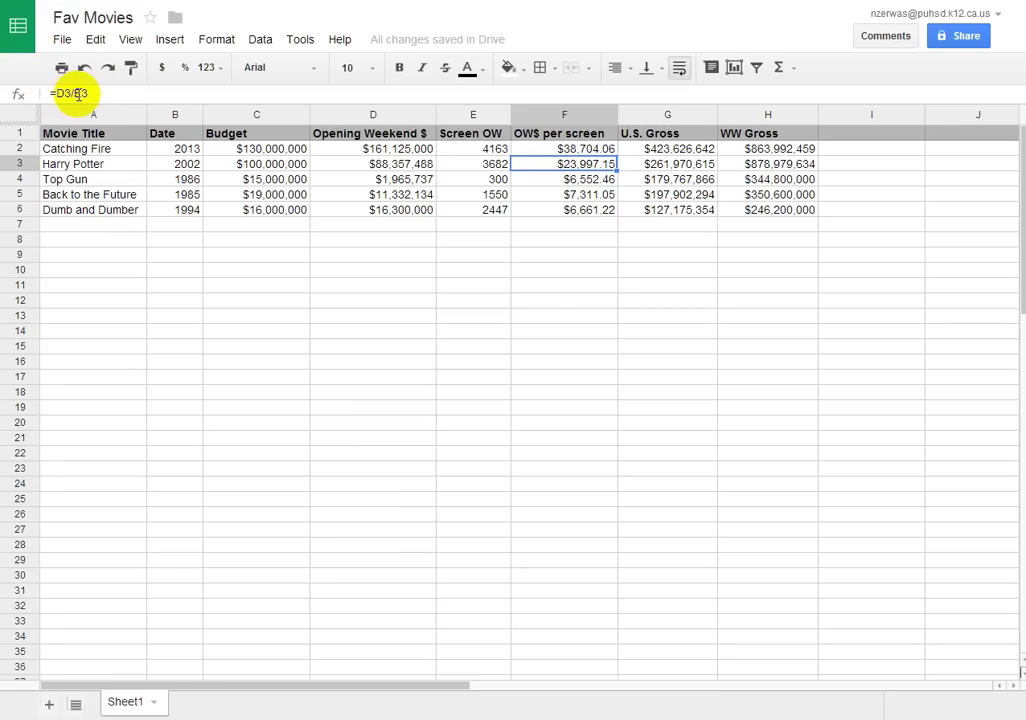
click(572, 181)
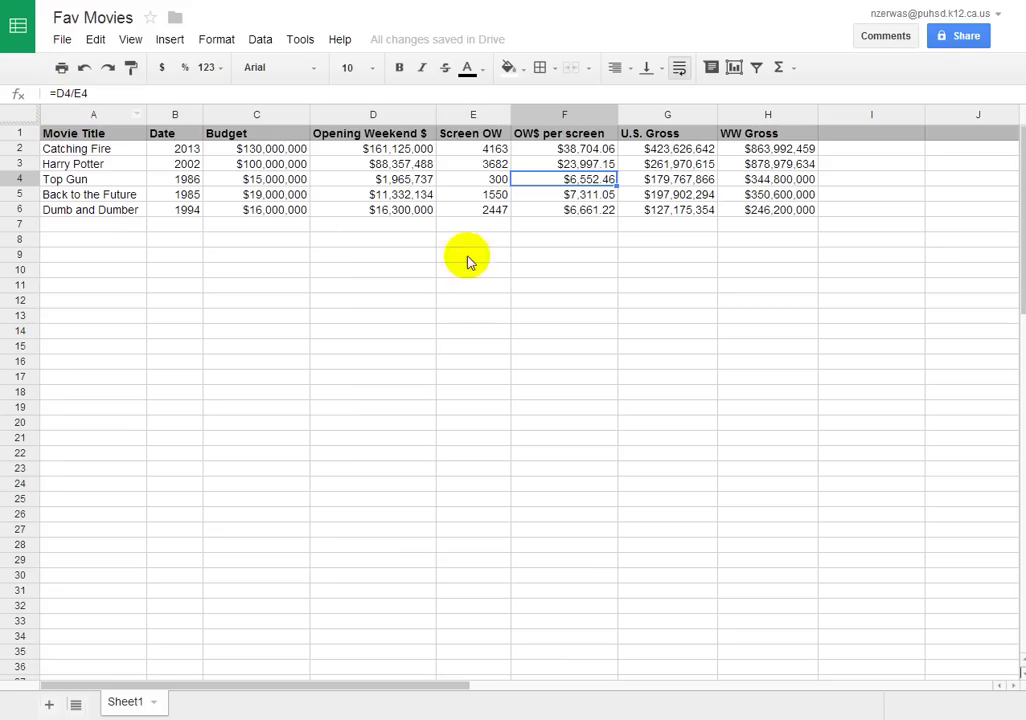
Change Top Gun's Screen OW count in E4 to 500 and restore it to 300
click(496, 184)
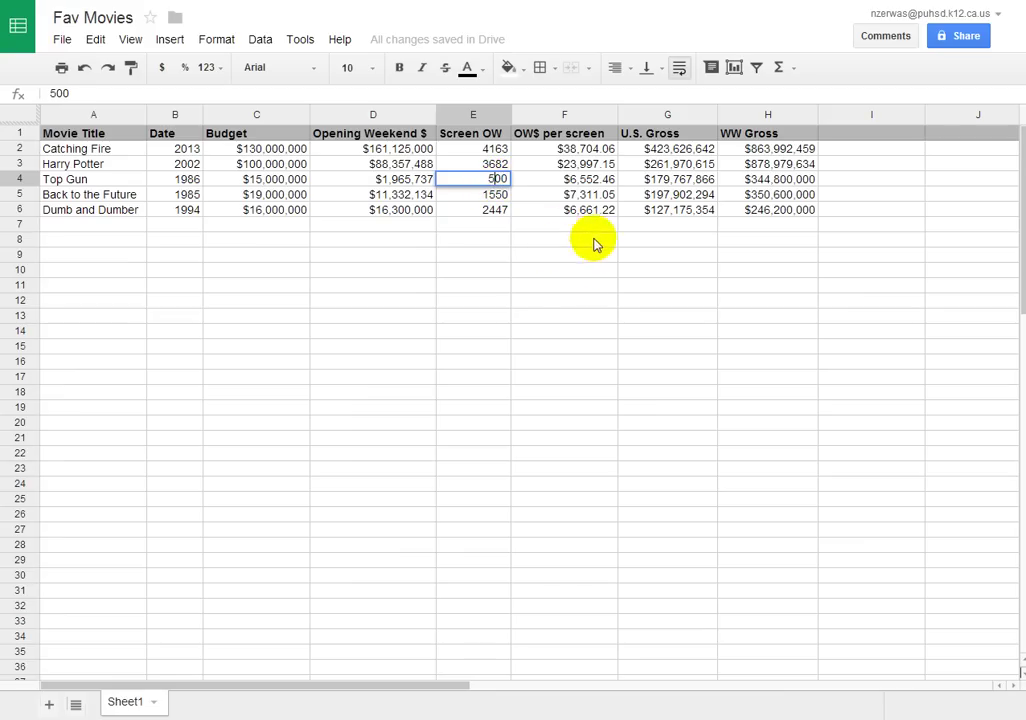
key(Return)
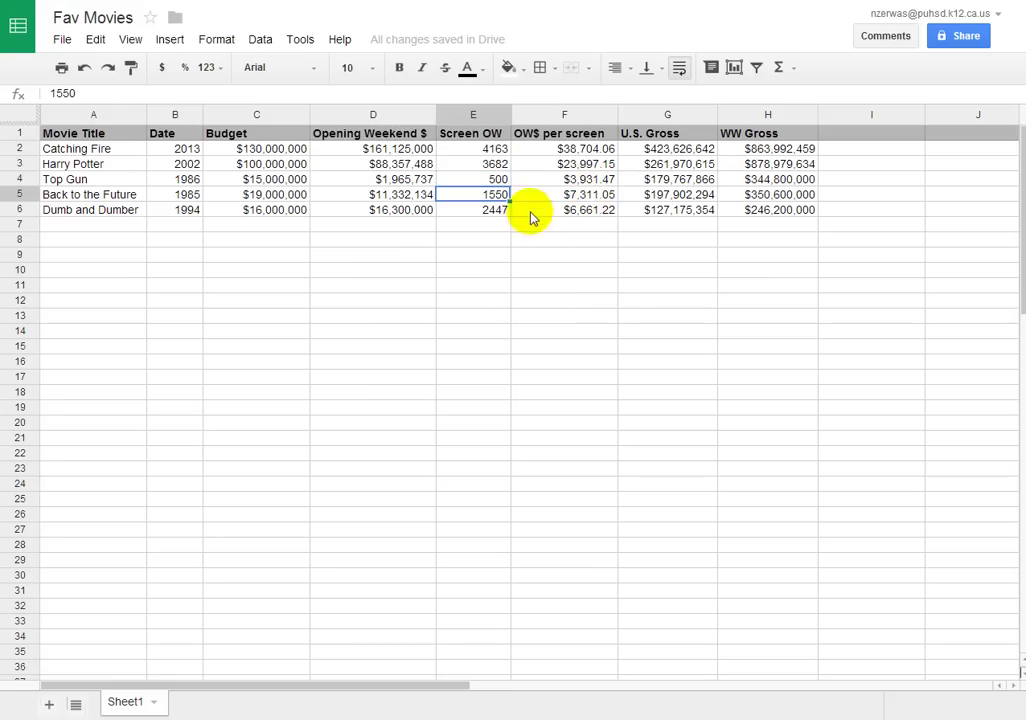
click(492, 179)
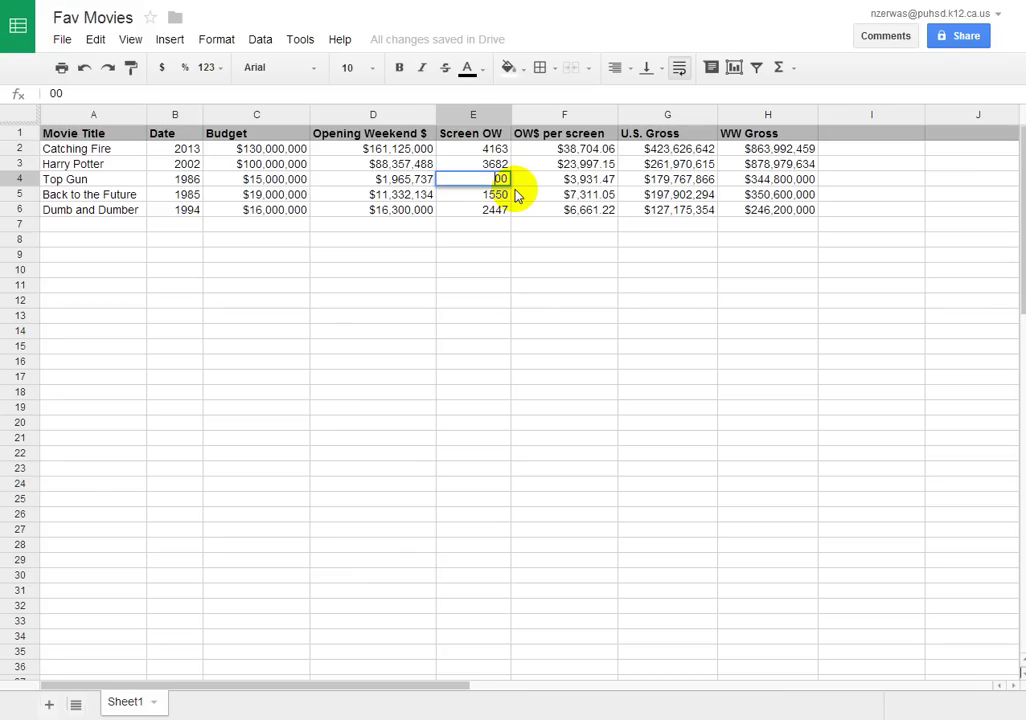
key(Return)
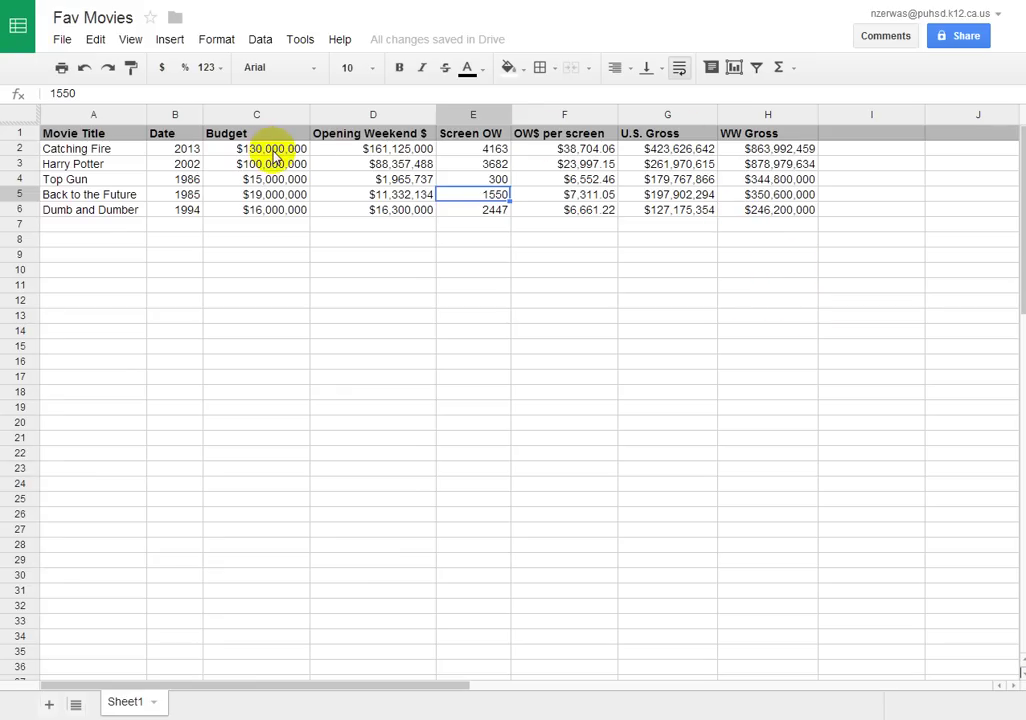
Insert a column to the right of U.S. Gross and enter the header "US Gross/Bud" in H1
click(676, 136)
right_click(683, 121)
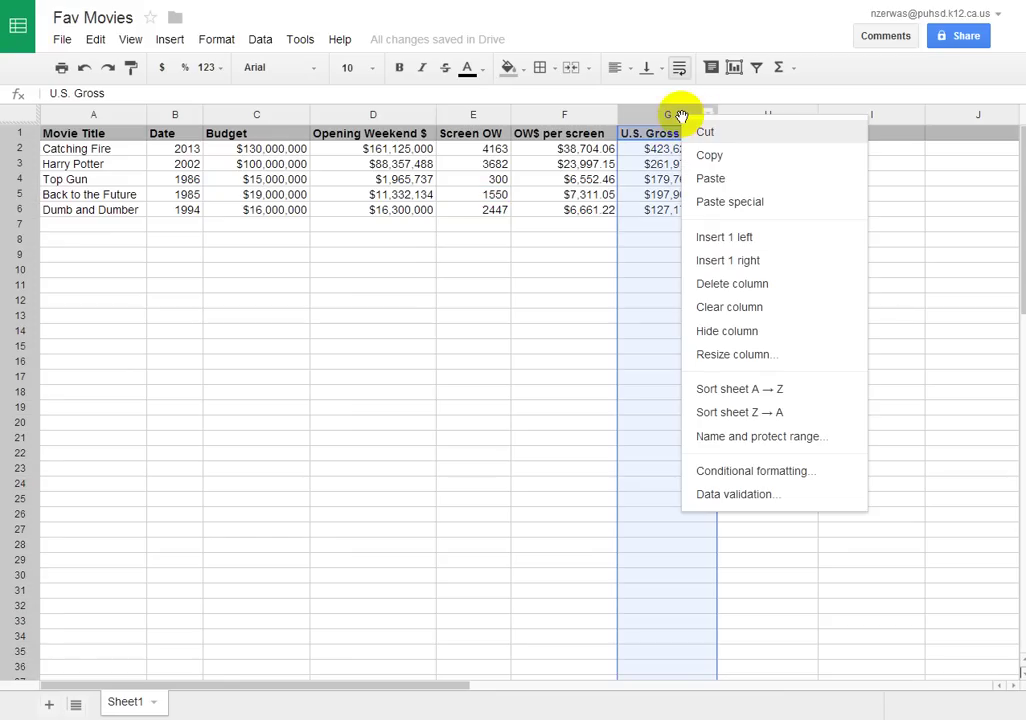
click(728, 260)
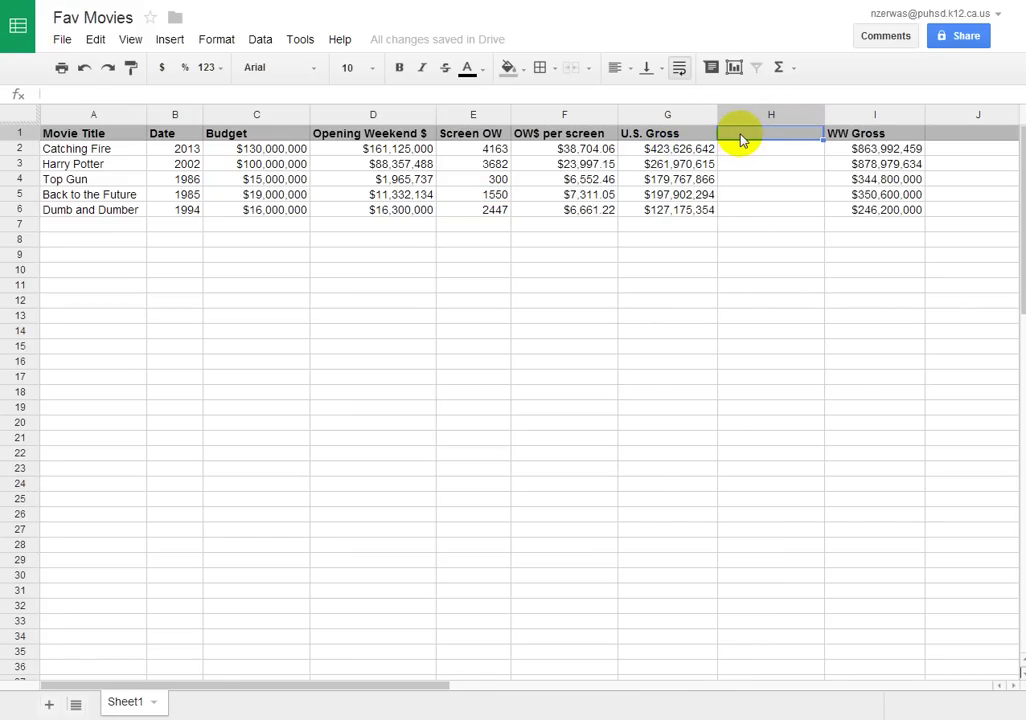
text(US Gross)
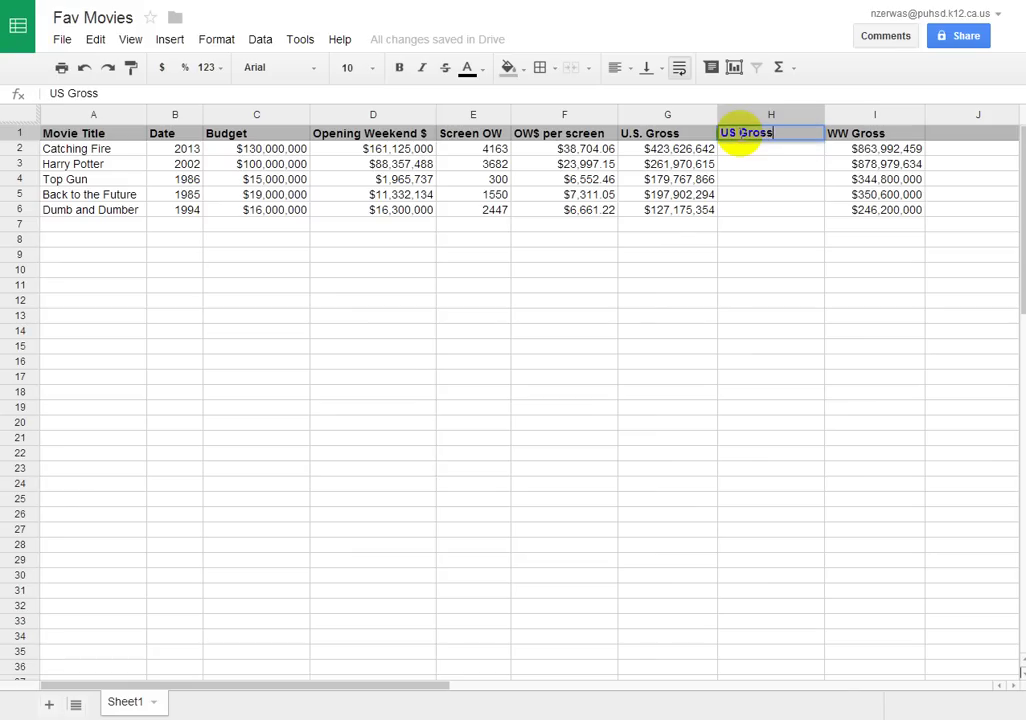
text(/Bud)
click(752, 155)
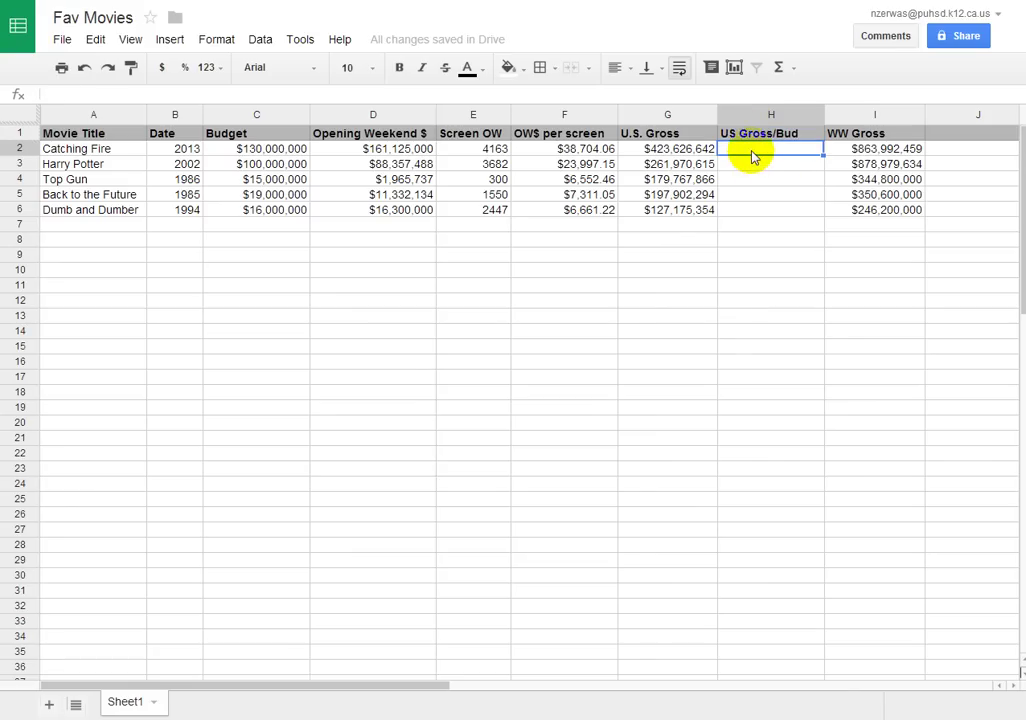
Enter the formula =G2/C2 in H2 and fill it down through H6
text(=)
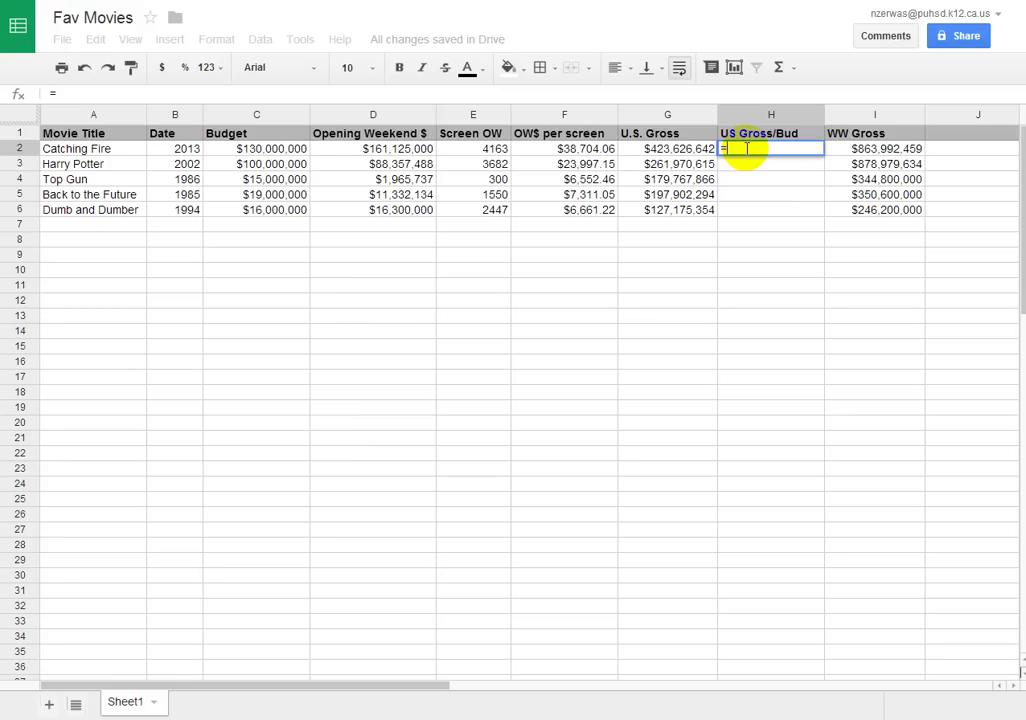
click(663, 154)
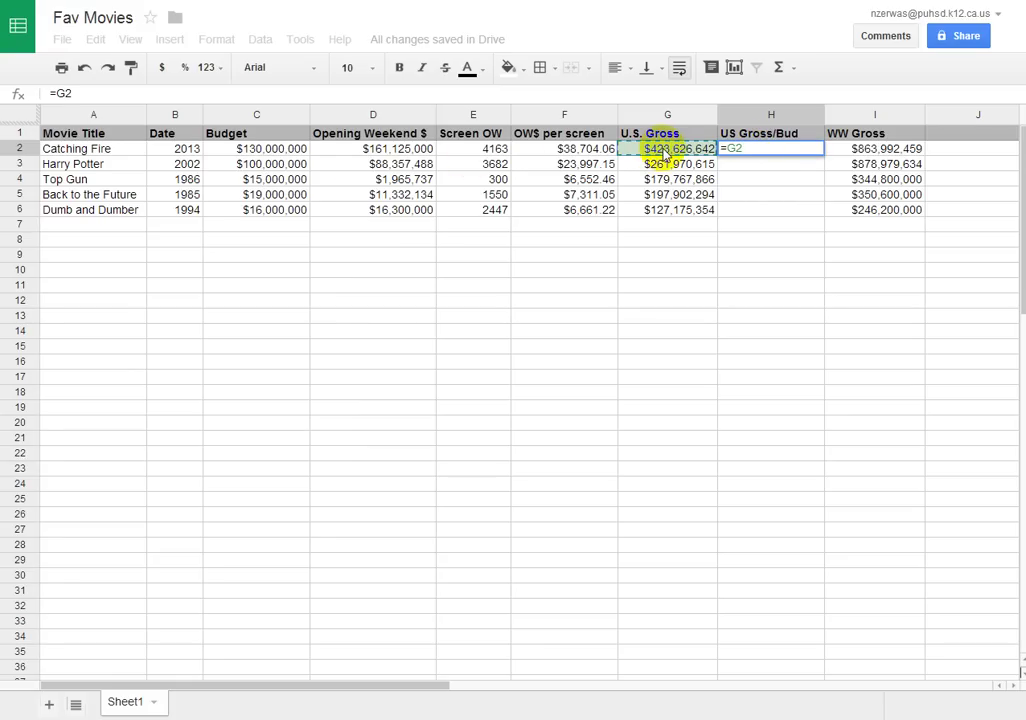
click(265, 150)
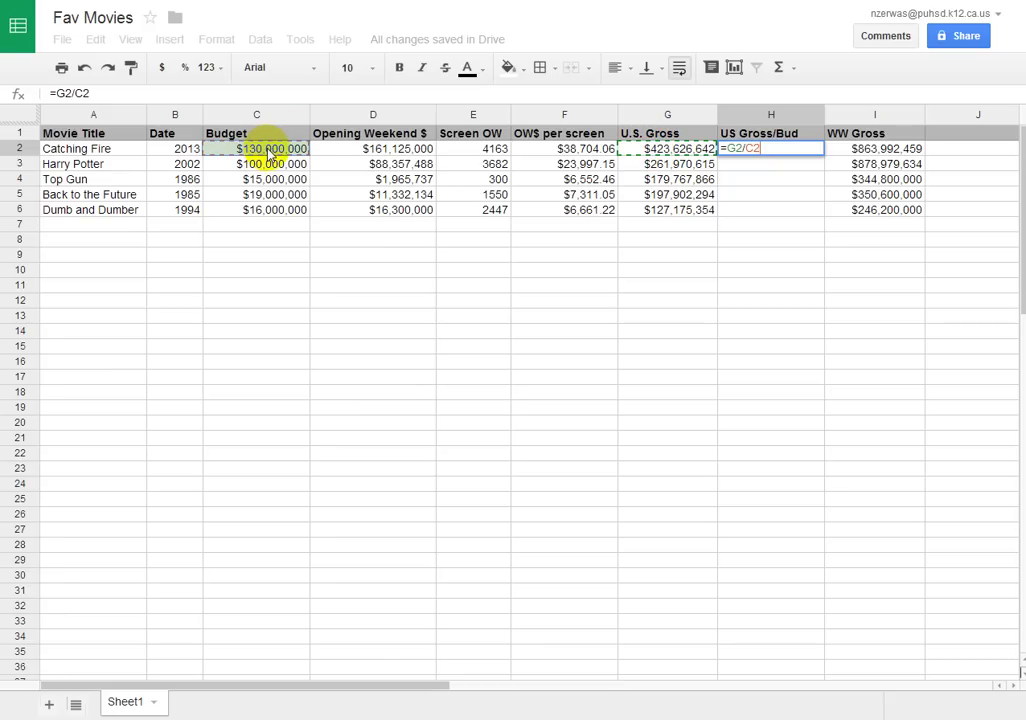
key(Return)
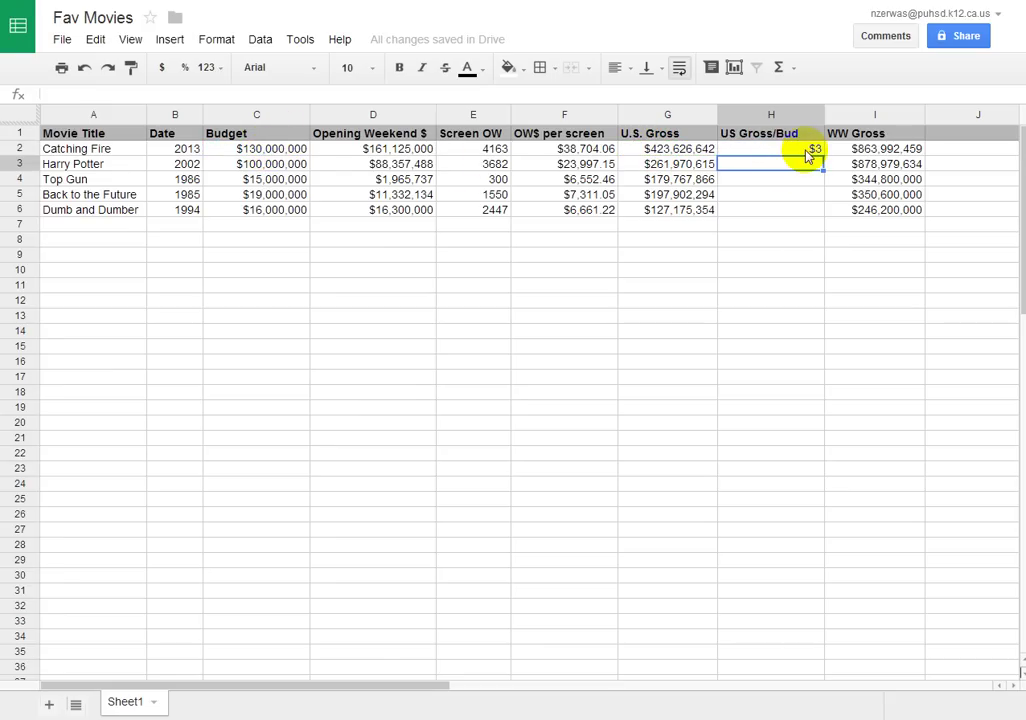
click(807, 152)
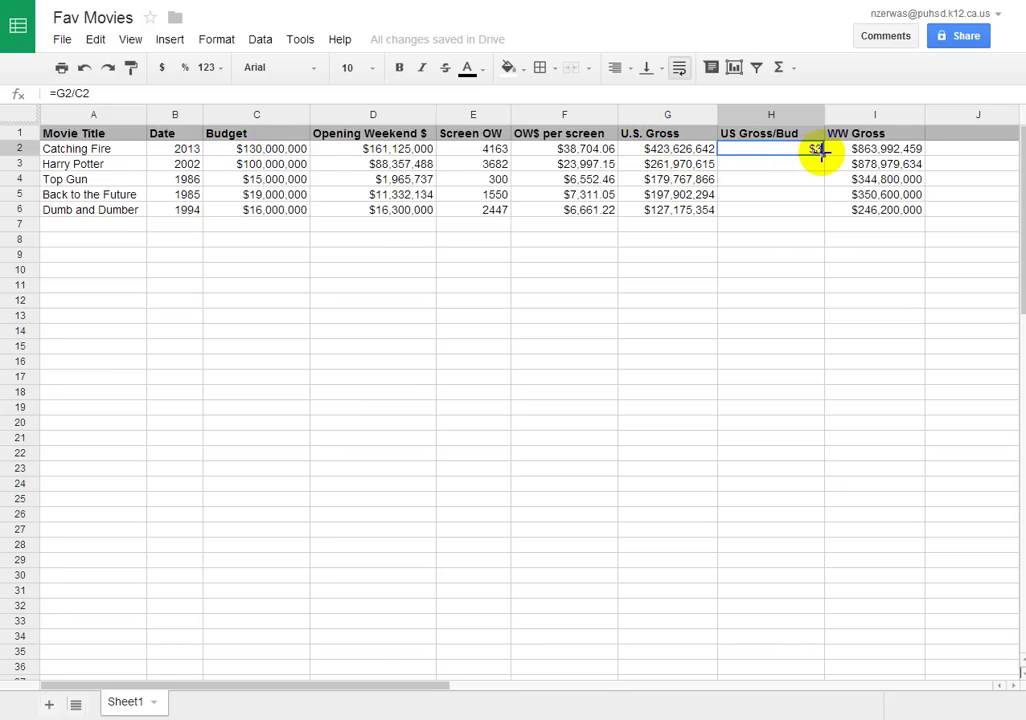
drag(820, 156, 817, 212)
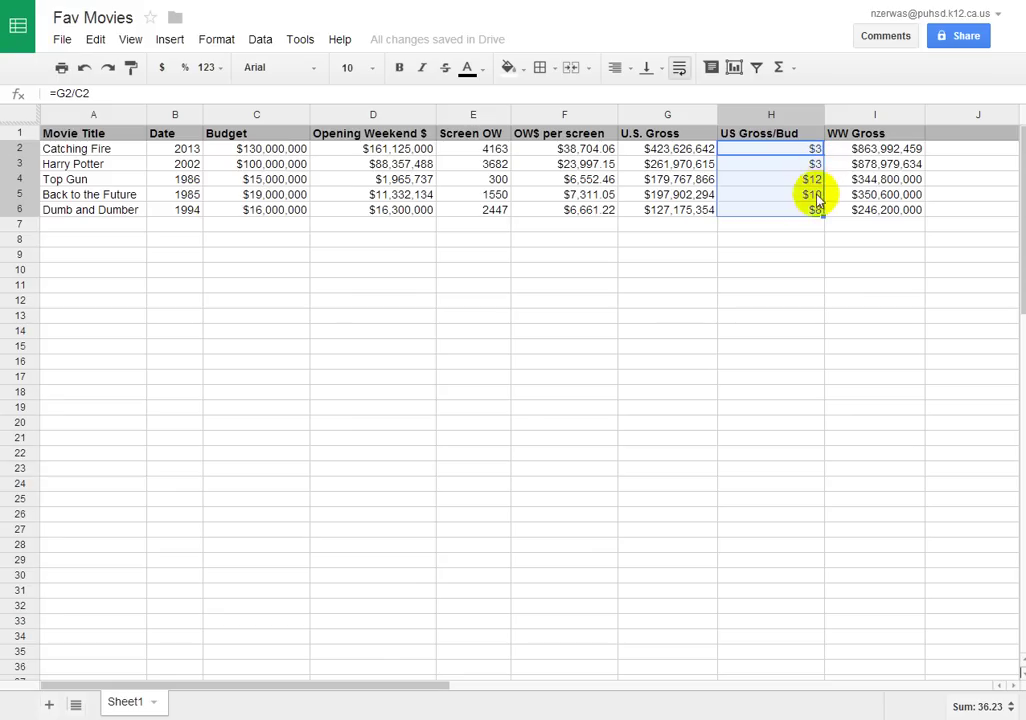
Undo the fill and the formula entry in the US Gross/Bud column
click(776, 156)
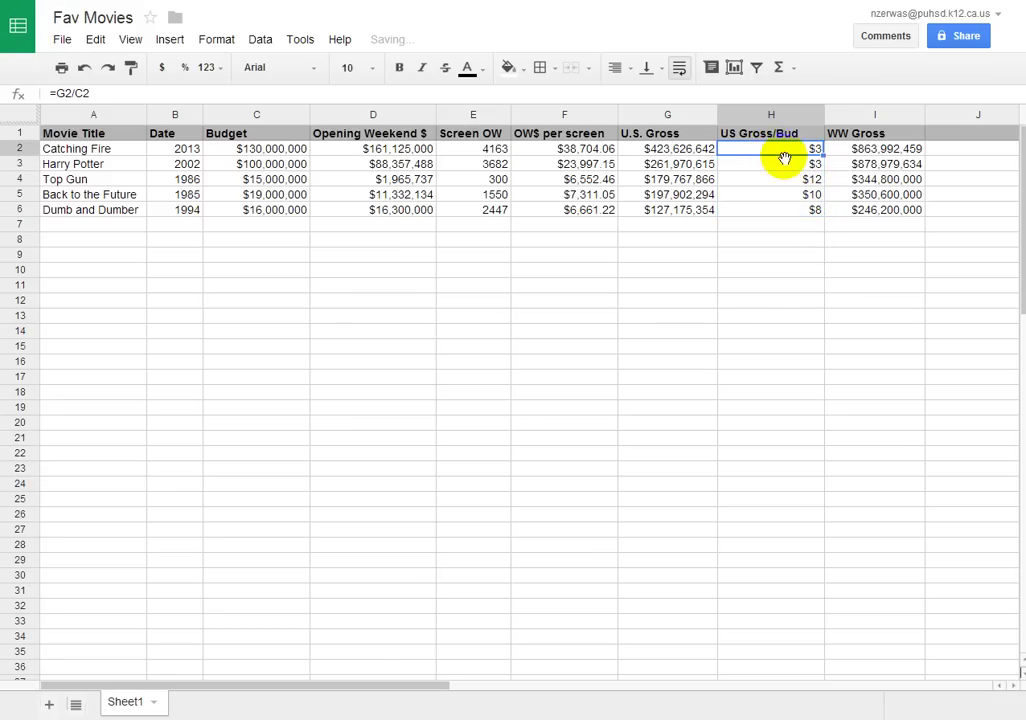
key(ctrl+z)
key(ctrl+z)
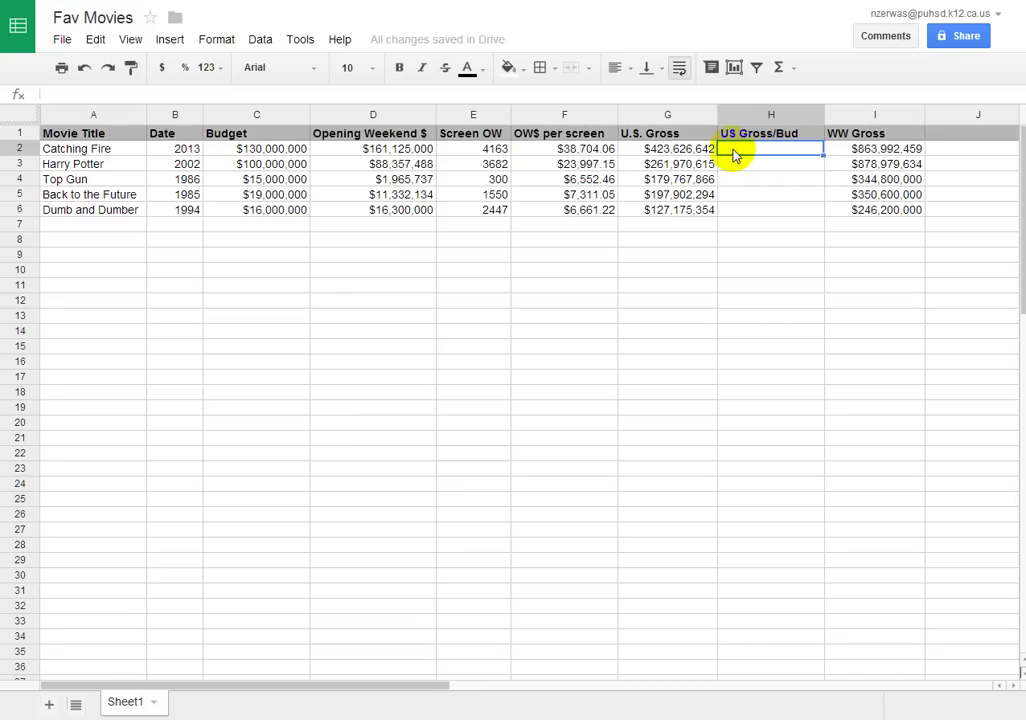
Enter the formula =C2/G2*10000 in H2 for Catching Fire's US Gross/Bud
text(=)
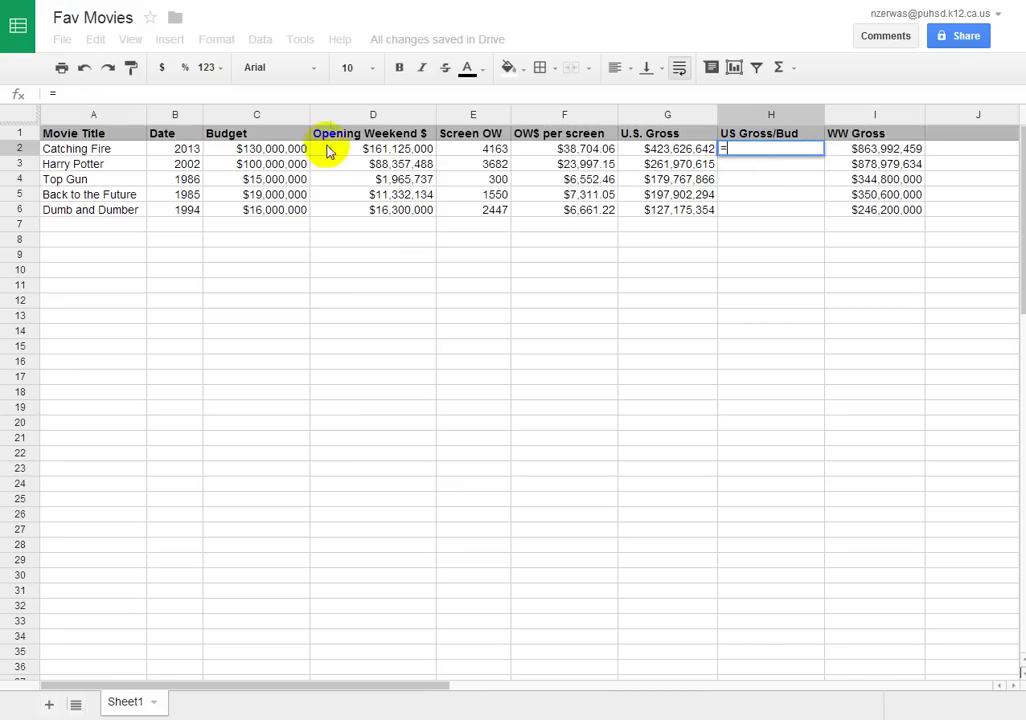
click(268, 152)
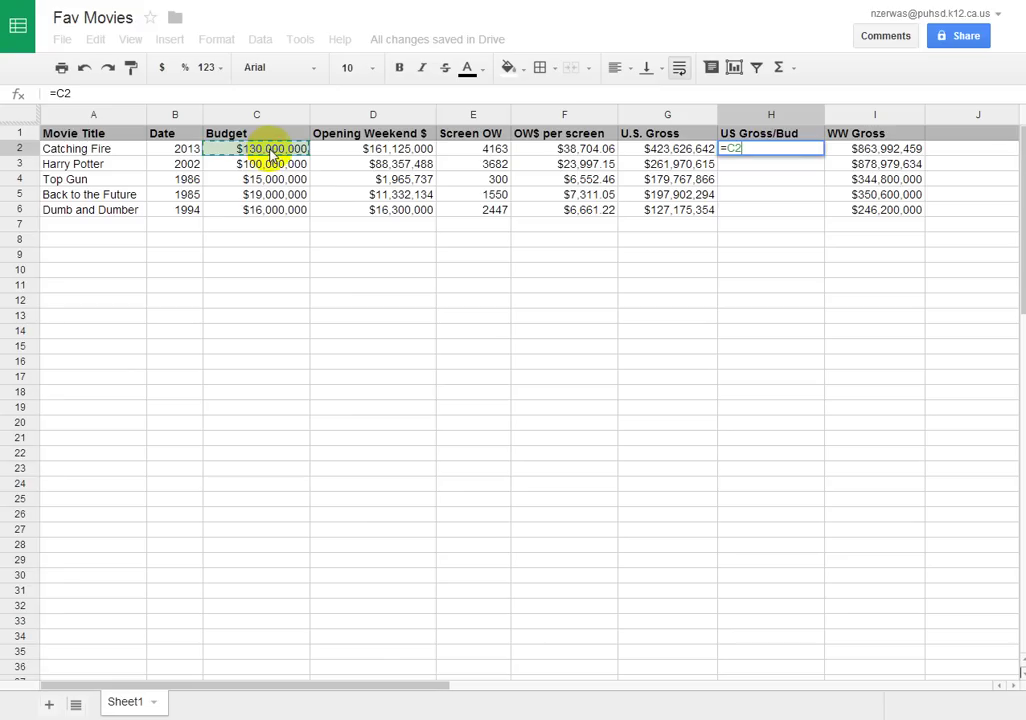
text(/)
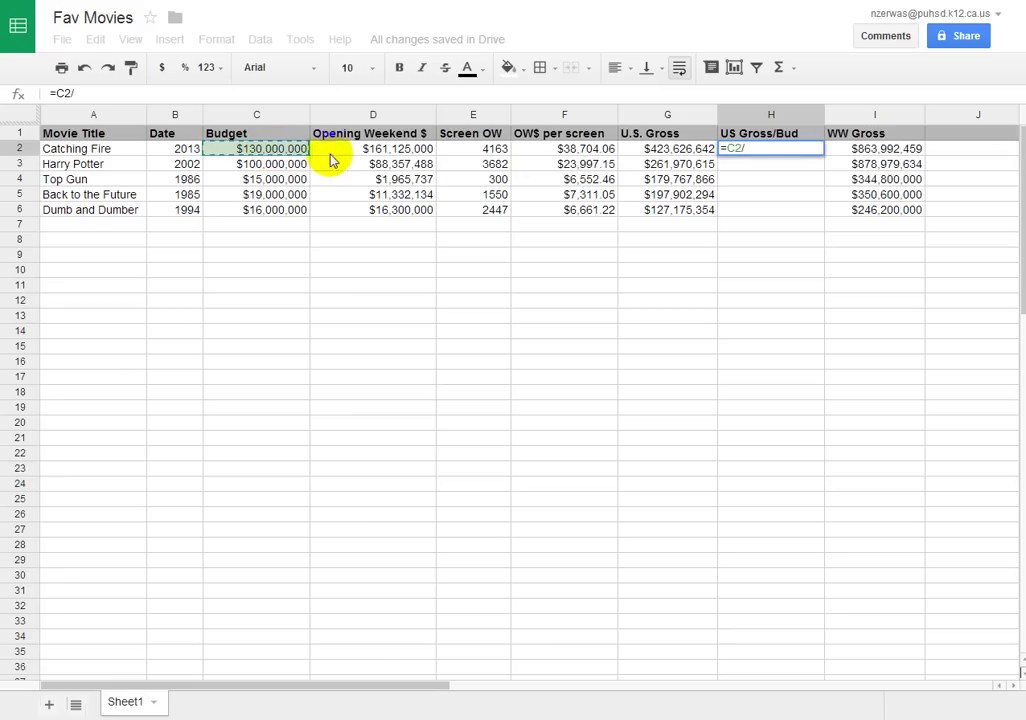
click(677, 155)
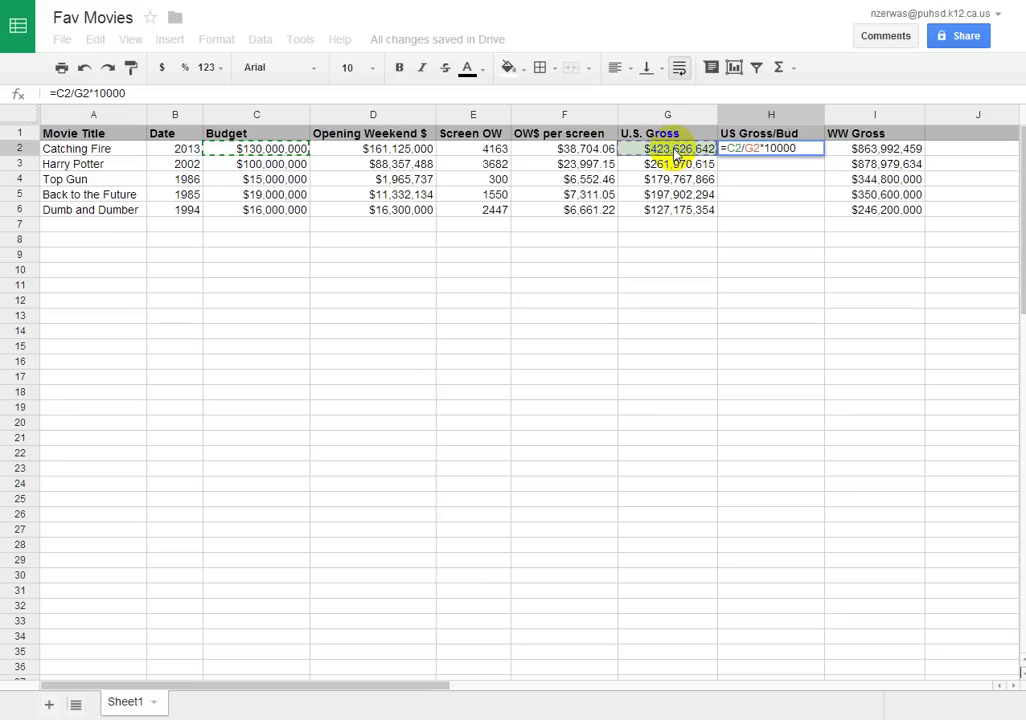
key(Return)
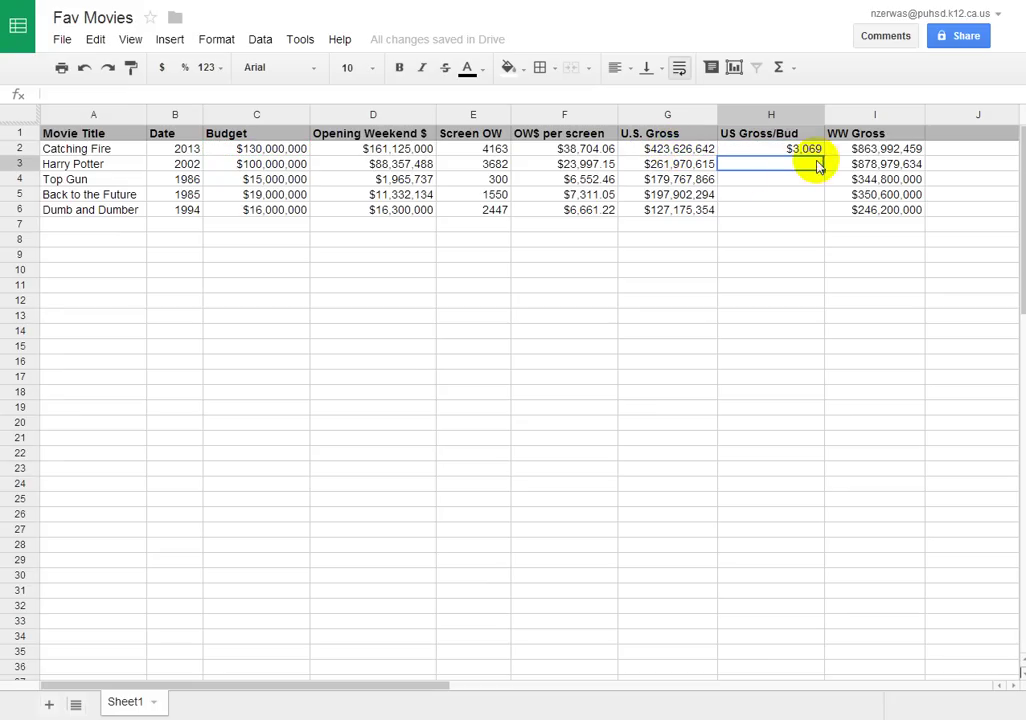
Fill the H2 formula down through H6 and narrow column H to fit its header
click(800, 152)
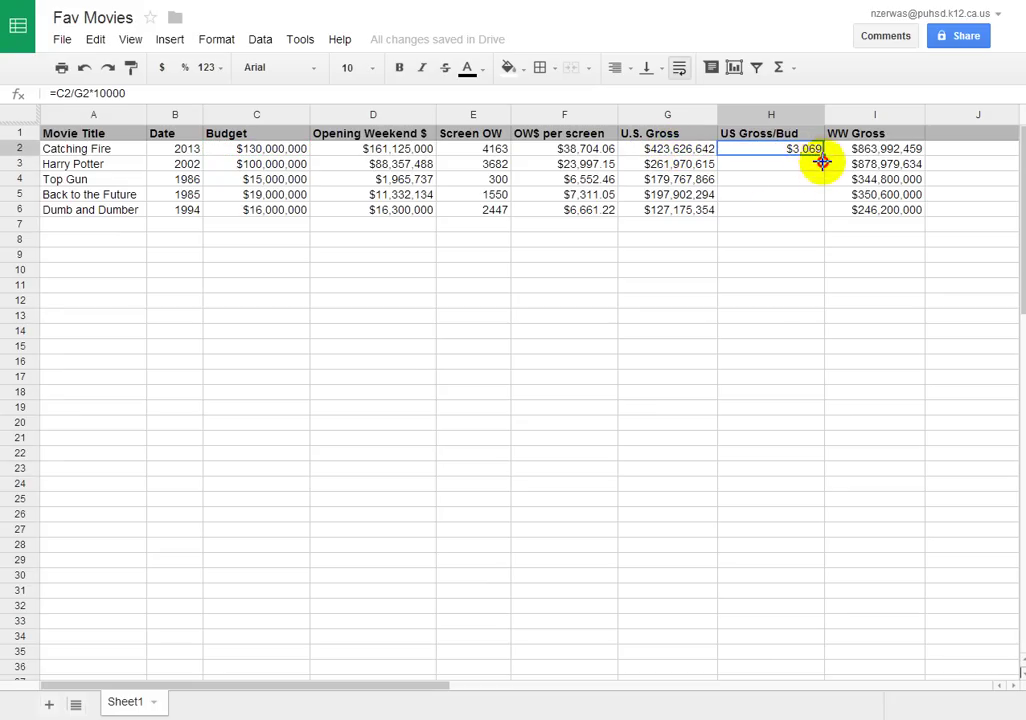
drag(822, 157, 819, 214)
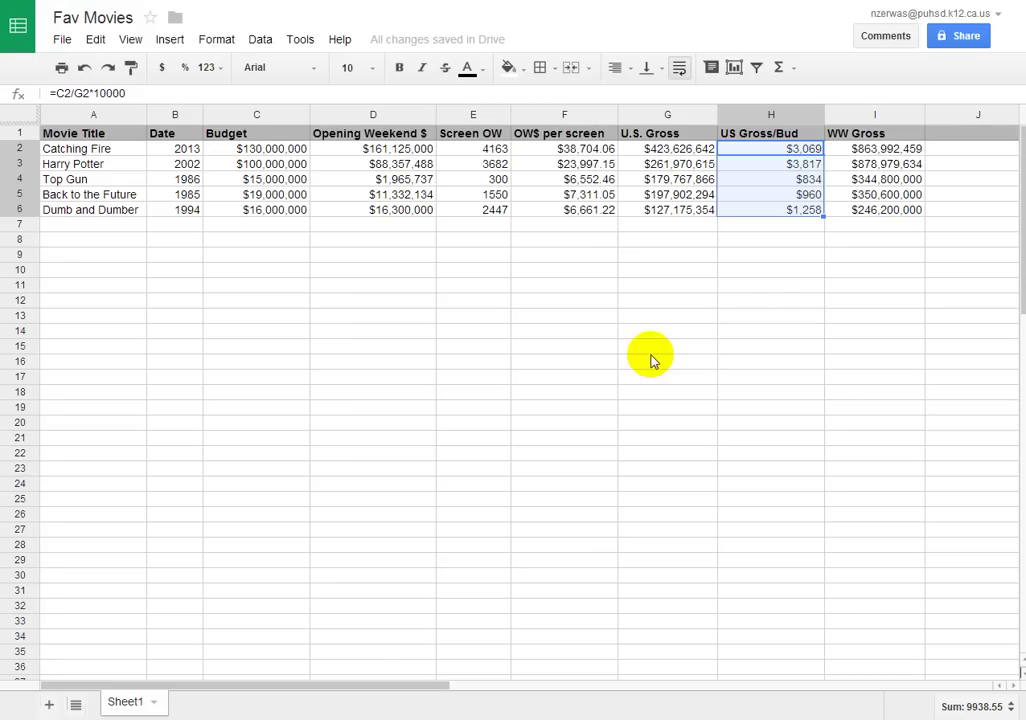
click(785, 320)
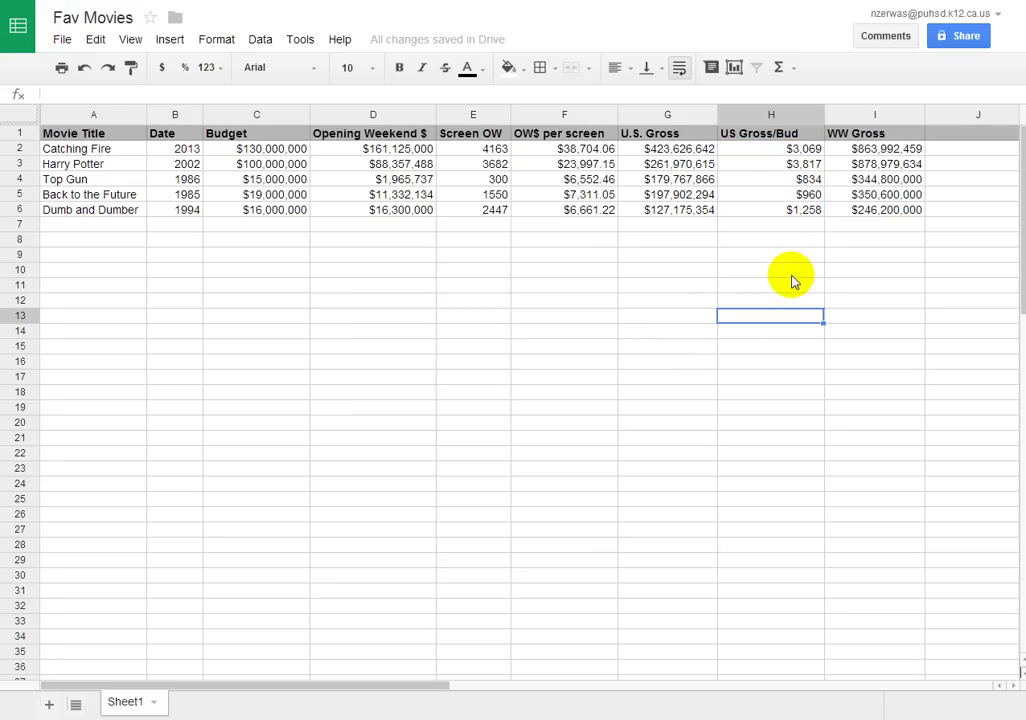
drag(823, 114, 806, 114)
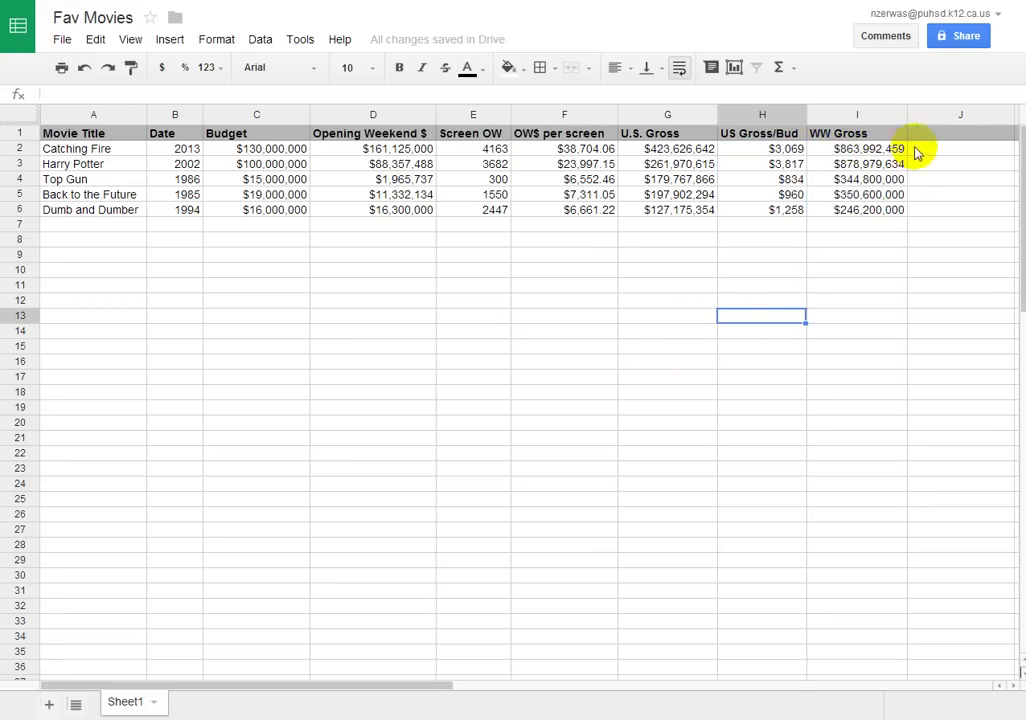
Insert a column to the right of WW Gross and enter the header "WW Gross/Bud" in J1
click(872, 116)
right_click(898, 115)
click(740, 259)
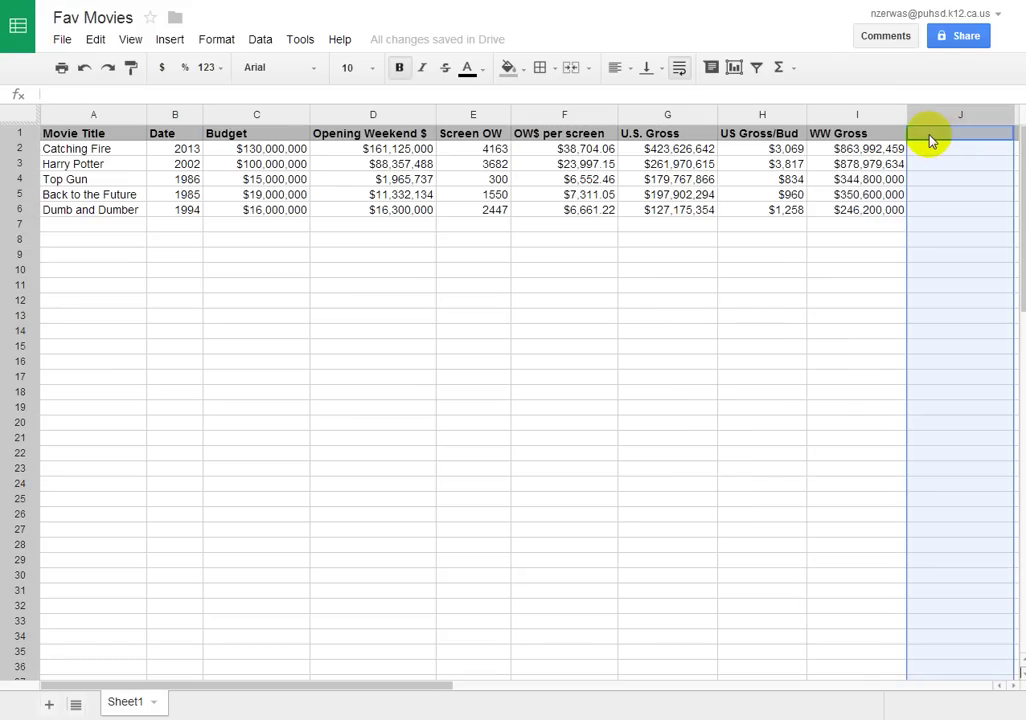
click(931, 141)
text(WW Gross/Bud)
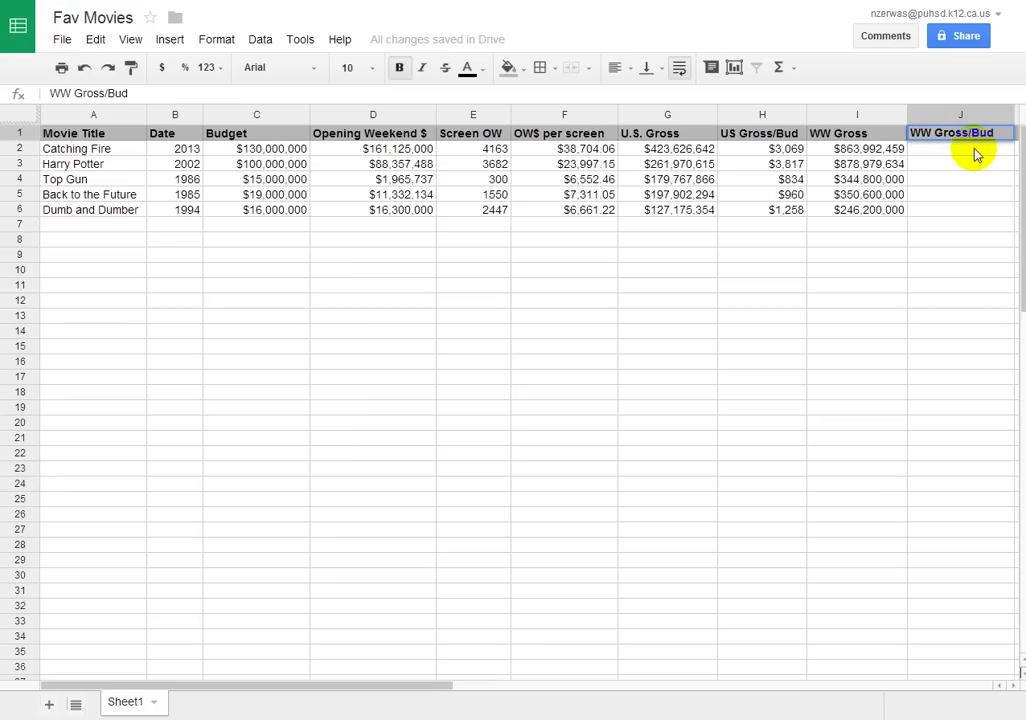
Enter the formula =I2/C2*10000 in J2 for Catching Fire's WW Gross/Bud
click(958, 150)
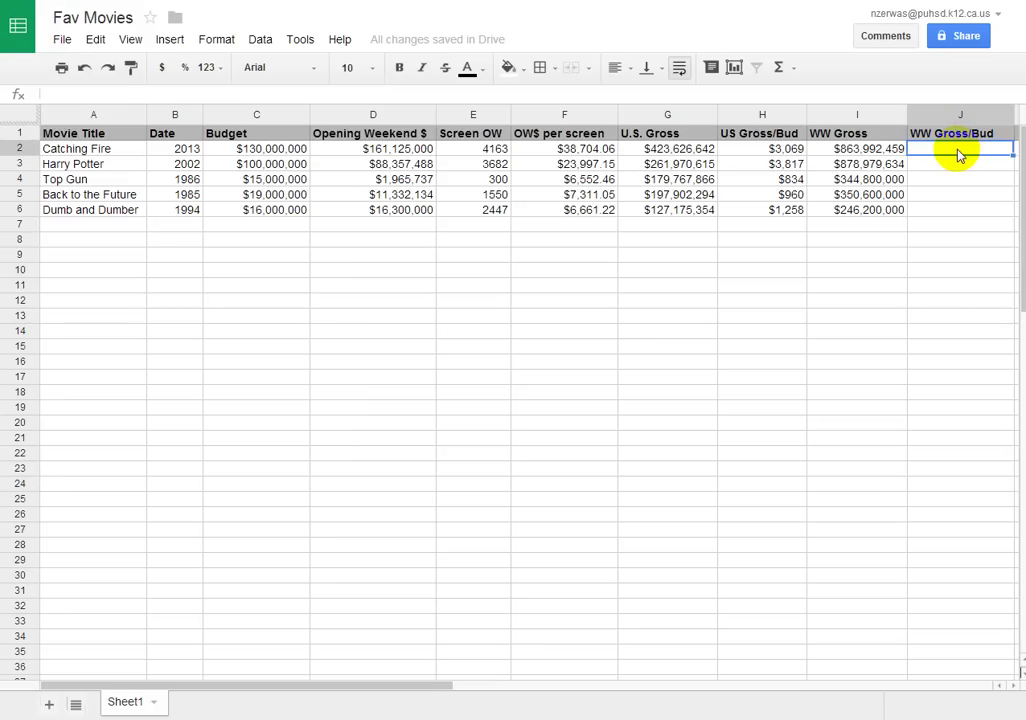
text(=)
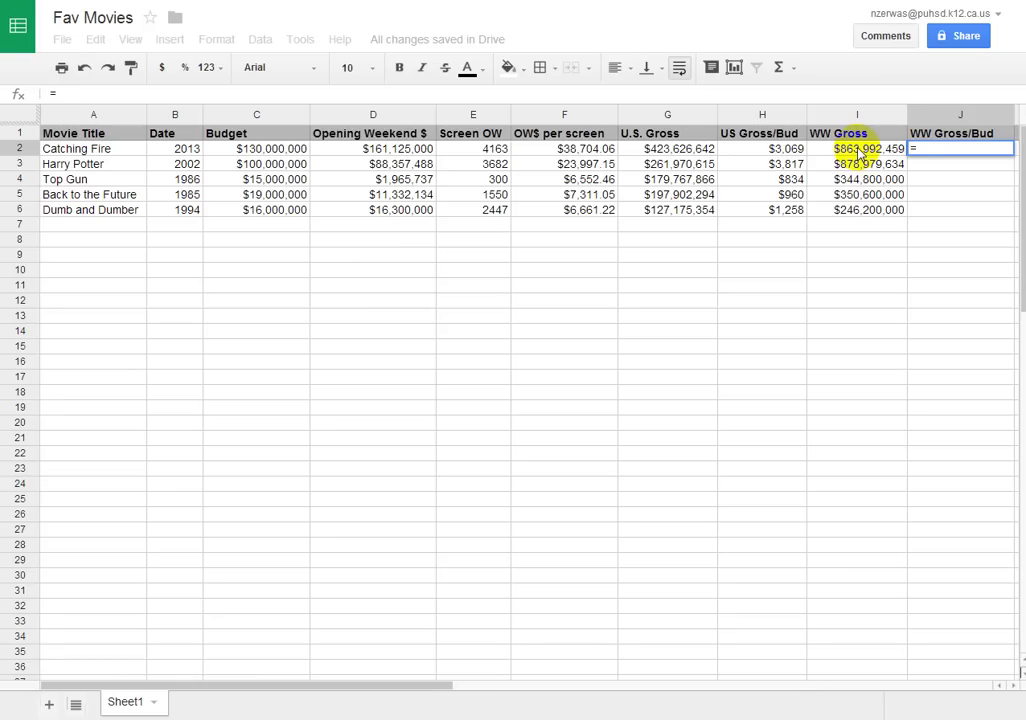
click(859, 153)
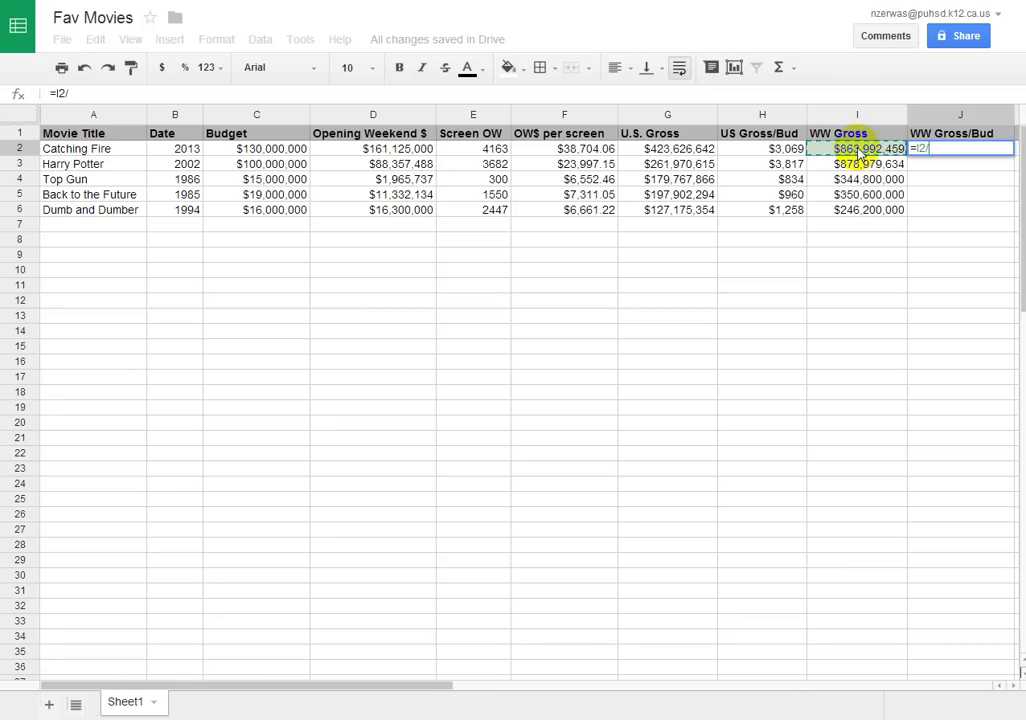
click(265, 151)
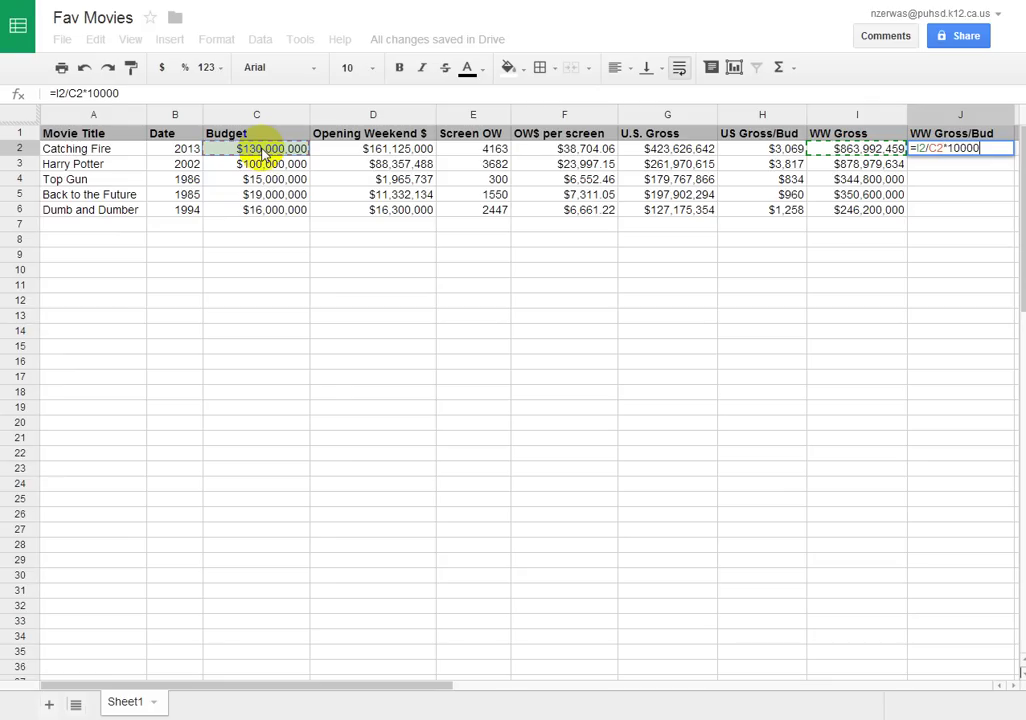
text(*10000)
key(Return)
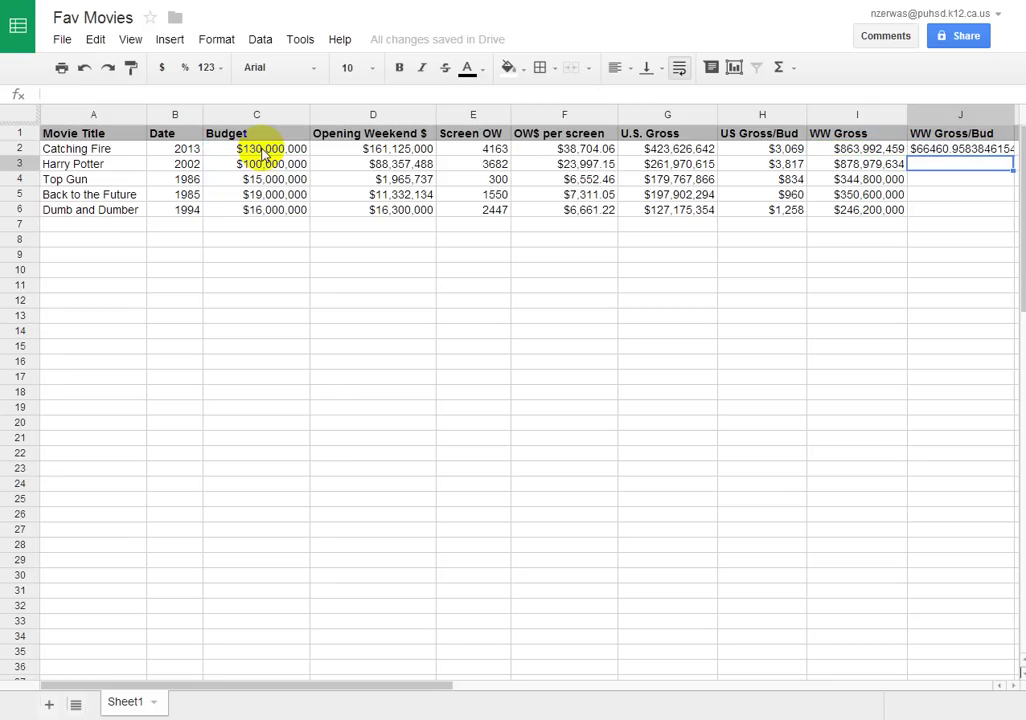
Format the WW Gross/Bud column (J) as currency with two decimals
click(955, 118)
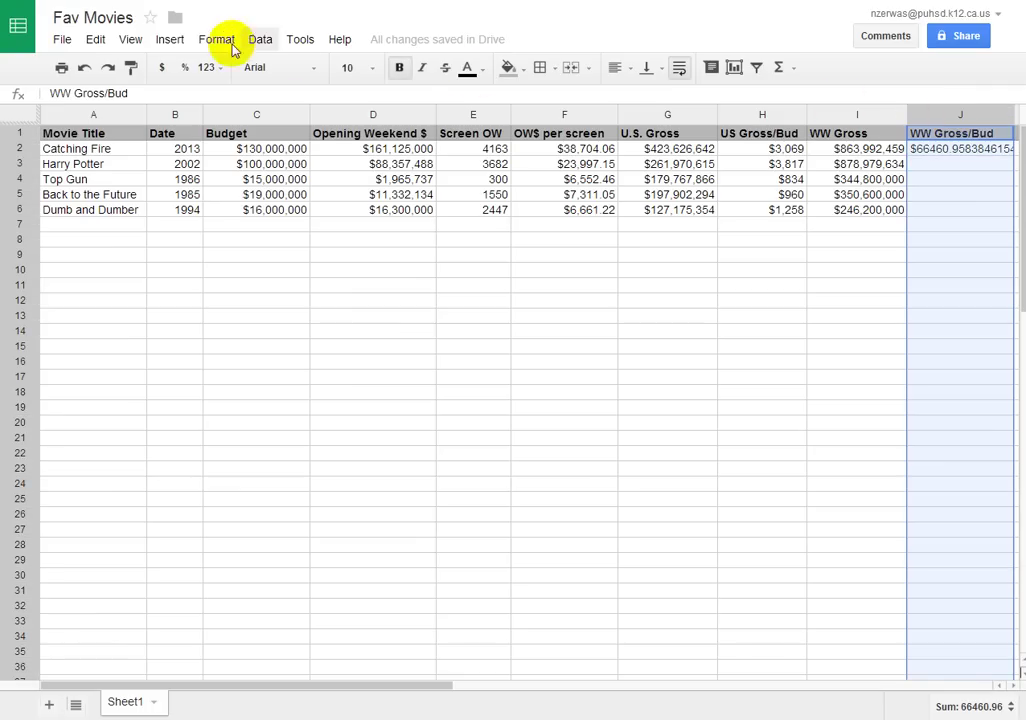
click(218, 40)
mouse_move(268, 70)
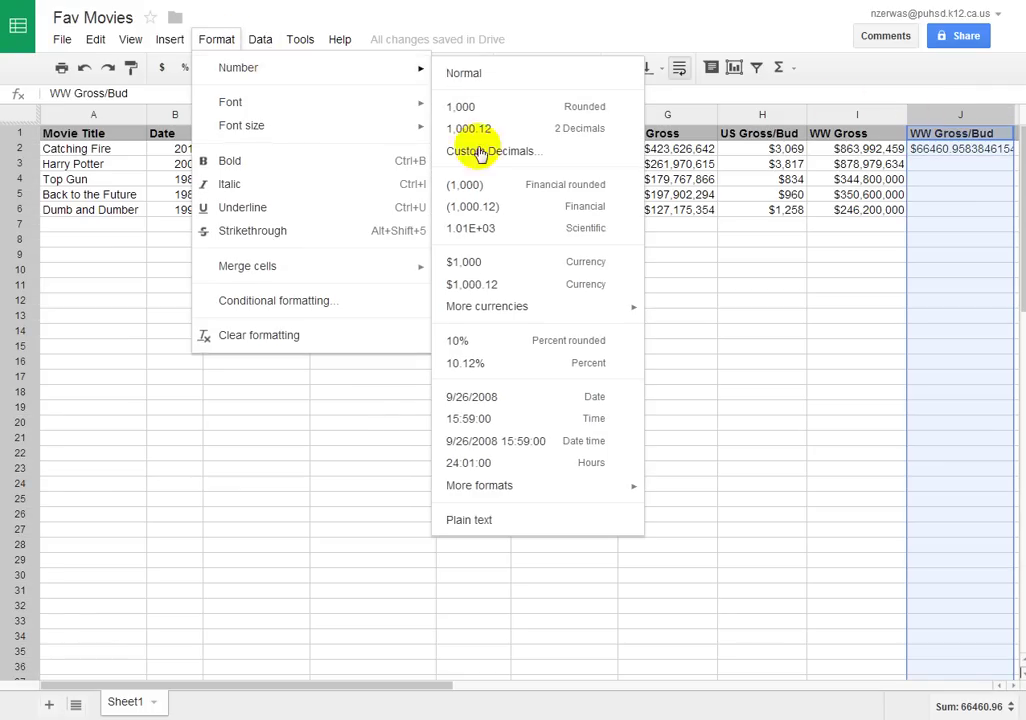
click(514, 285)
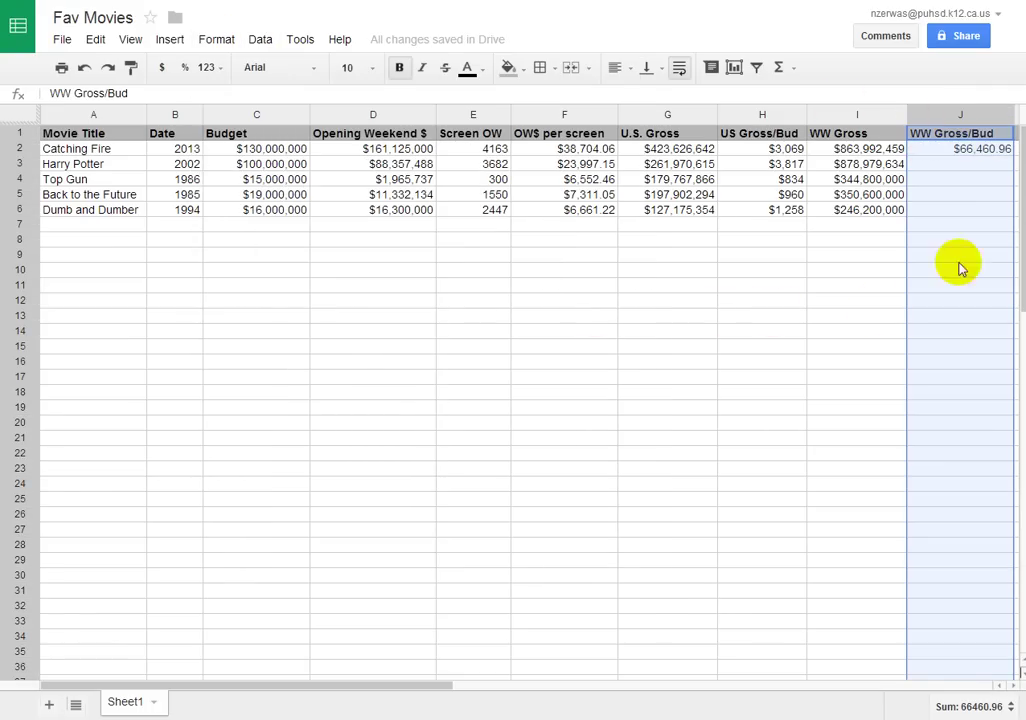
click(961, 221)
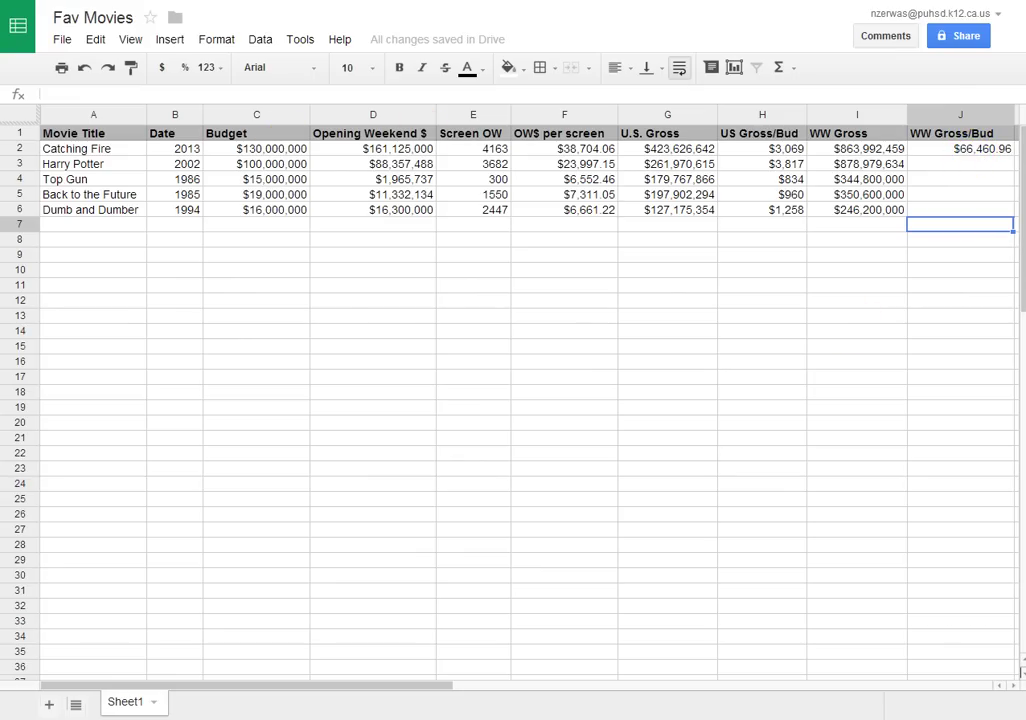
Fill the J2 formula down through J6 for the remaining movies
click(1000, 152)
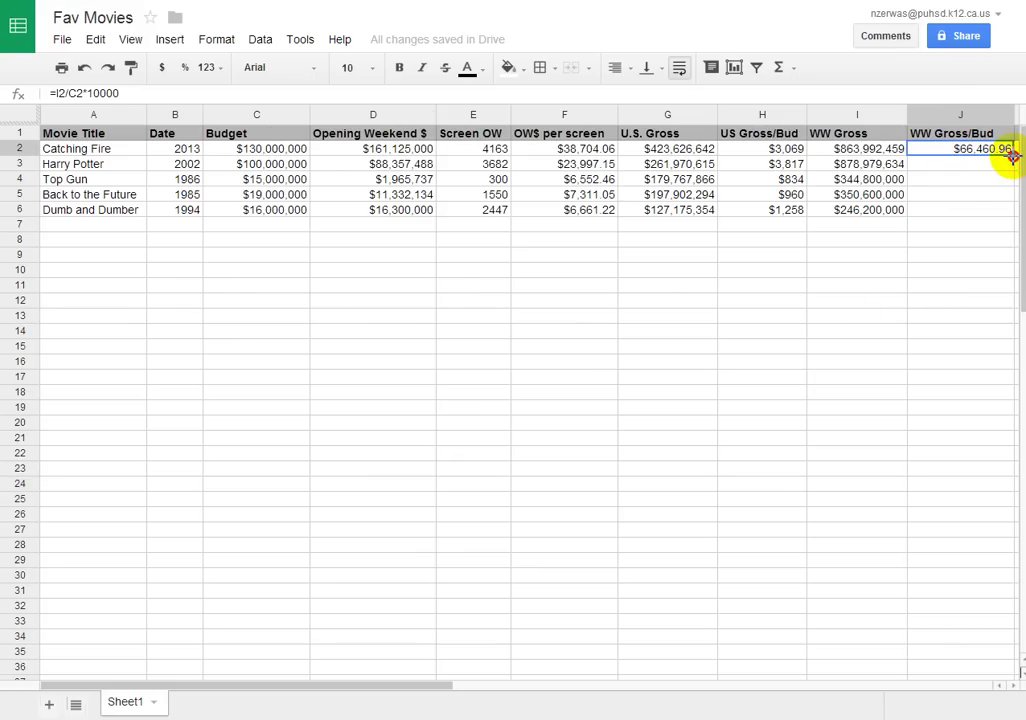
drag(1012, 156, 1003, 212)
click(954, 290)
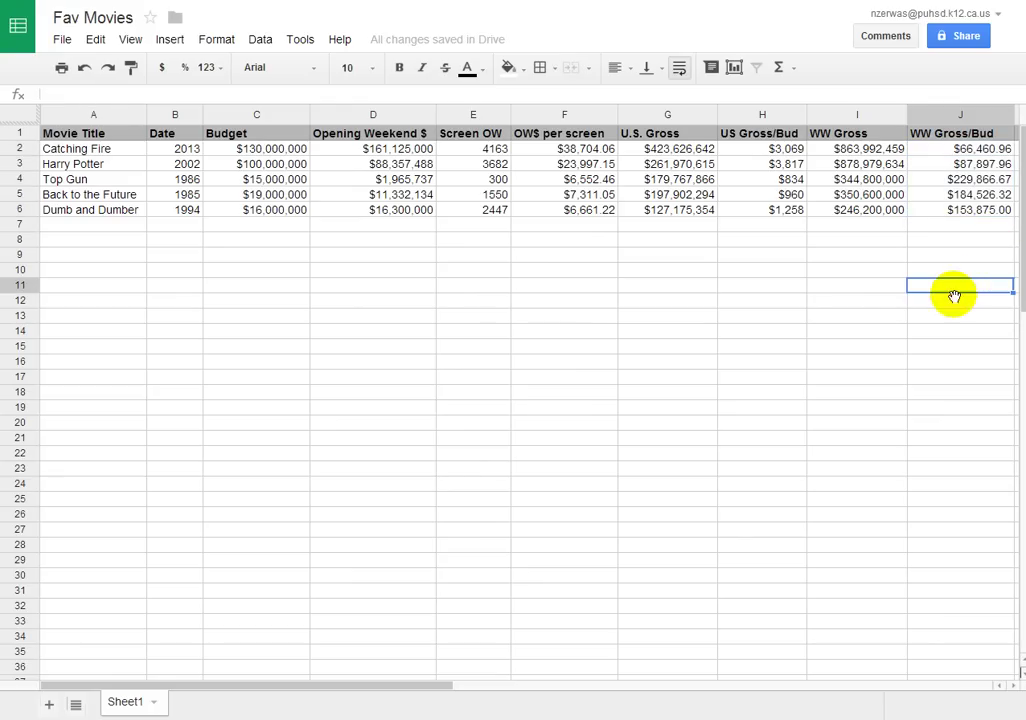